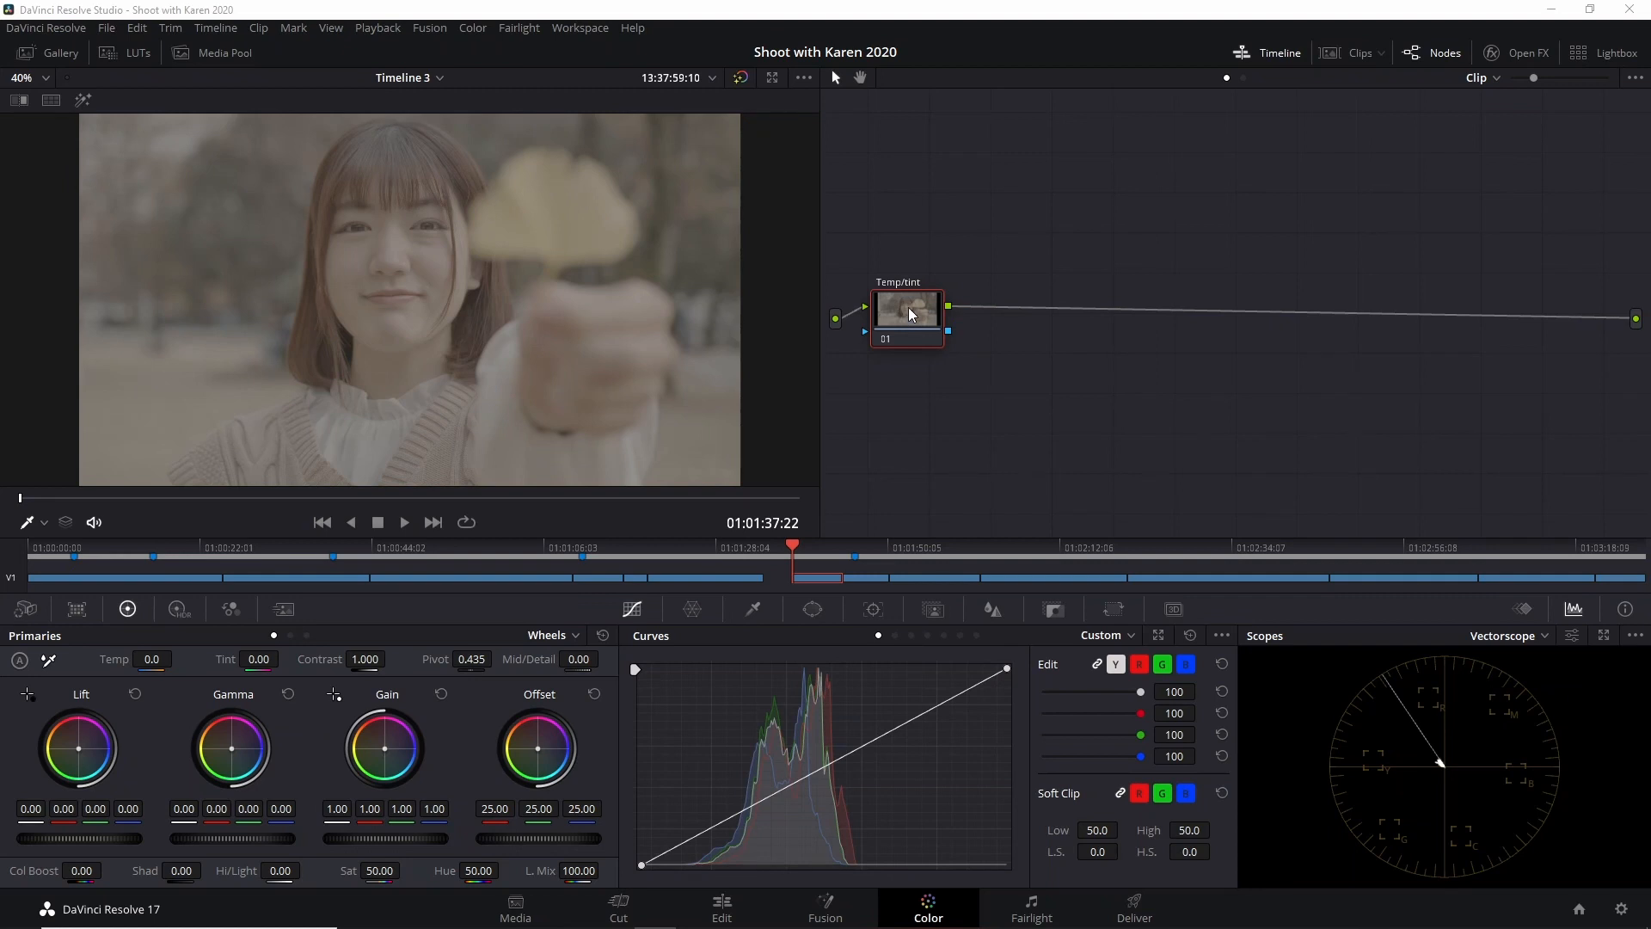
Add three serial nodes after the Temp/tint node.
{"action": "left_click_drag", "start_coordinate": [911, 320], "coordinate": [908, 310]}
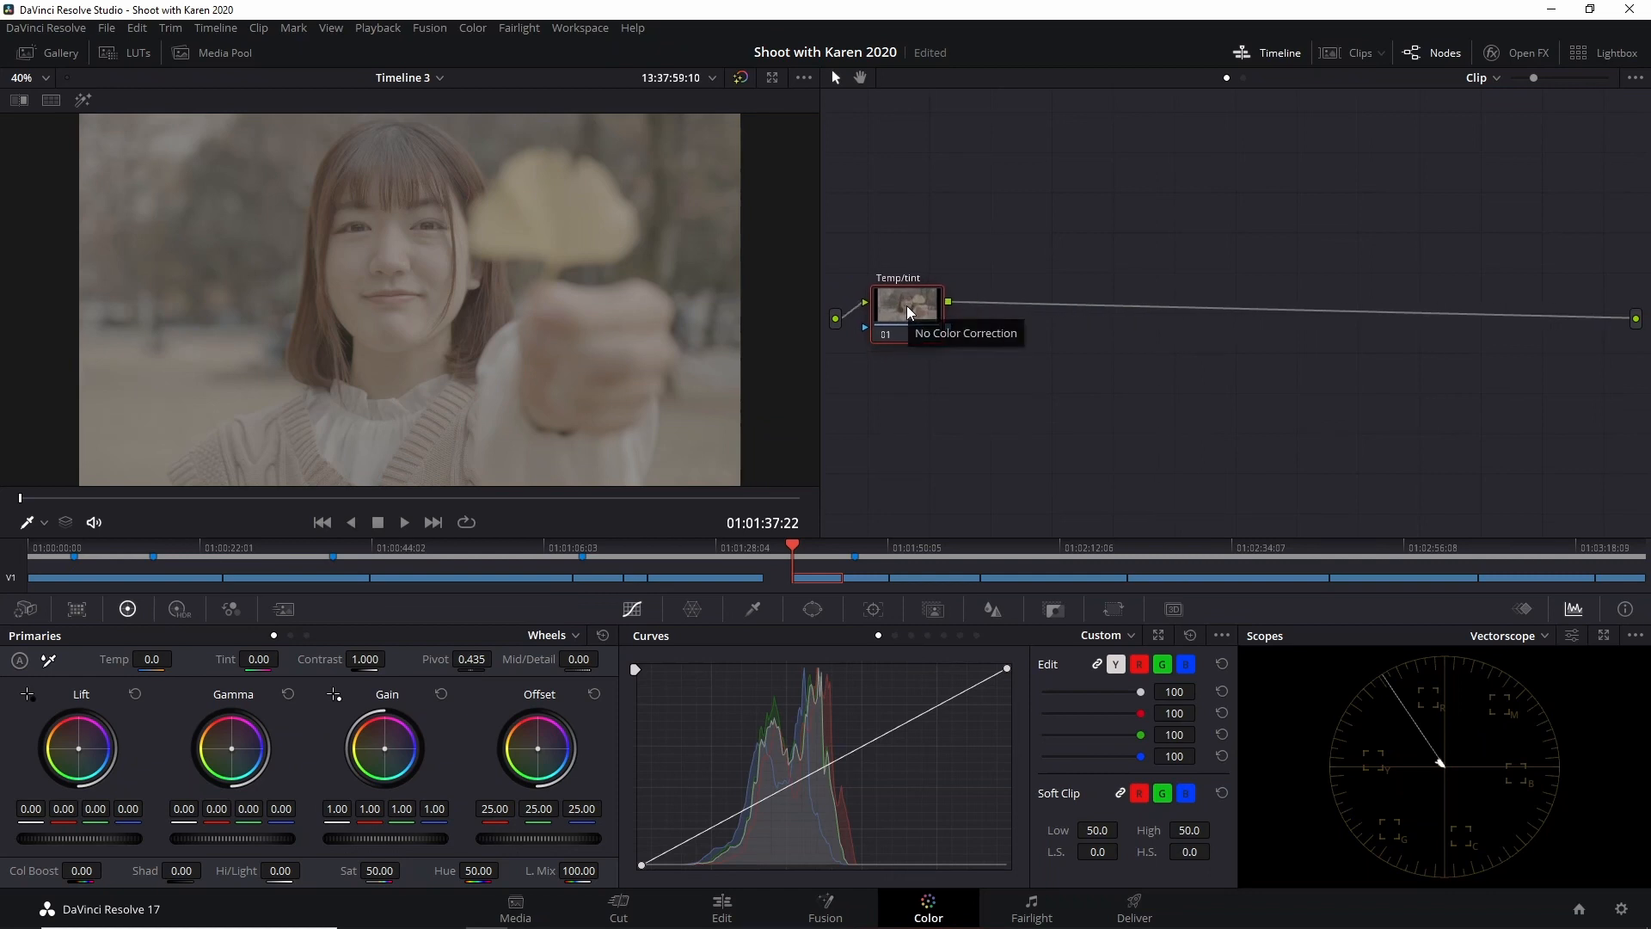
{"action": "key", "text": "alt+s"}
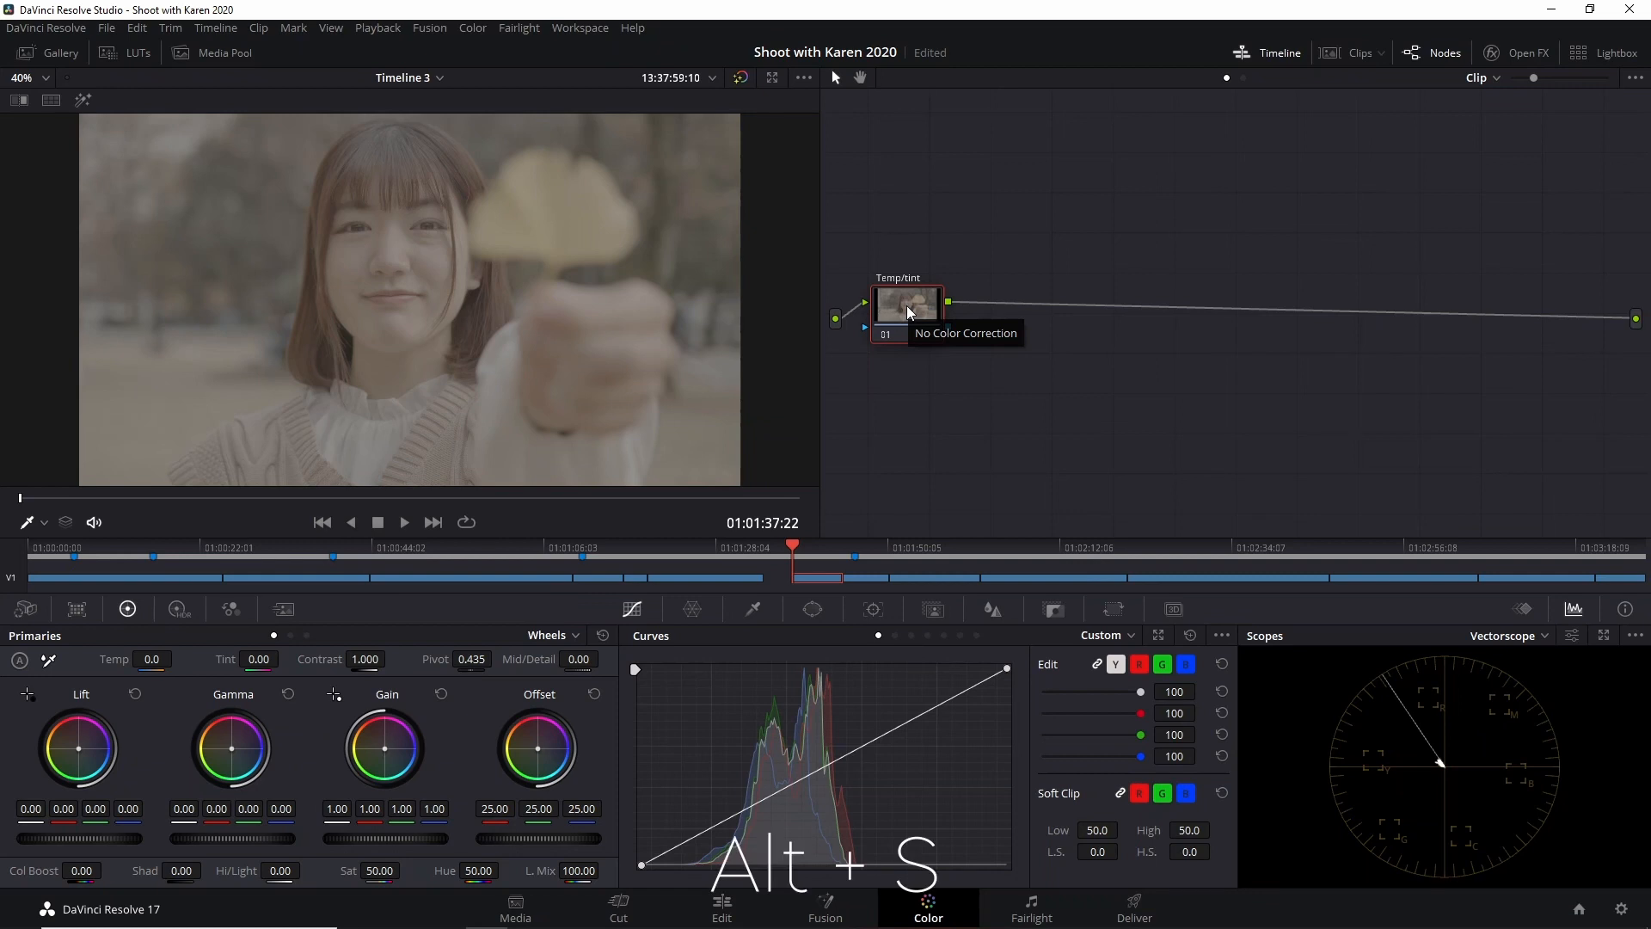
{"action": "key", "text": "alt+s"}
{"action": "key", "text": "alt+s"}
{"action": "key", "text": "alt+s"}
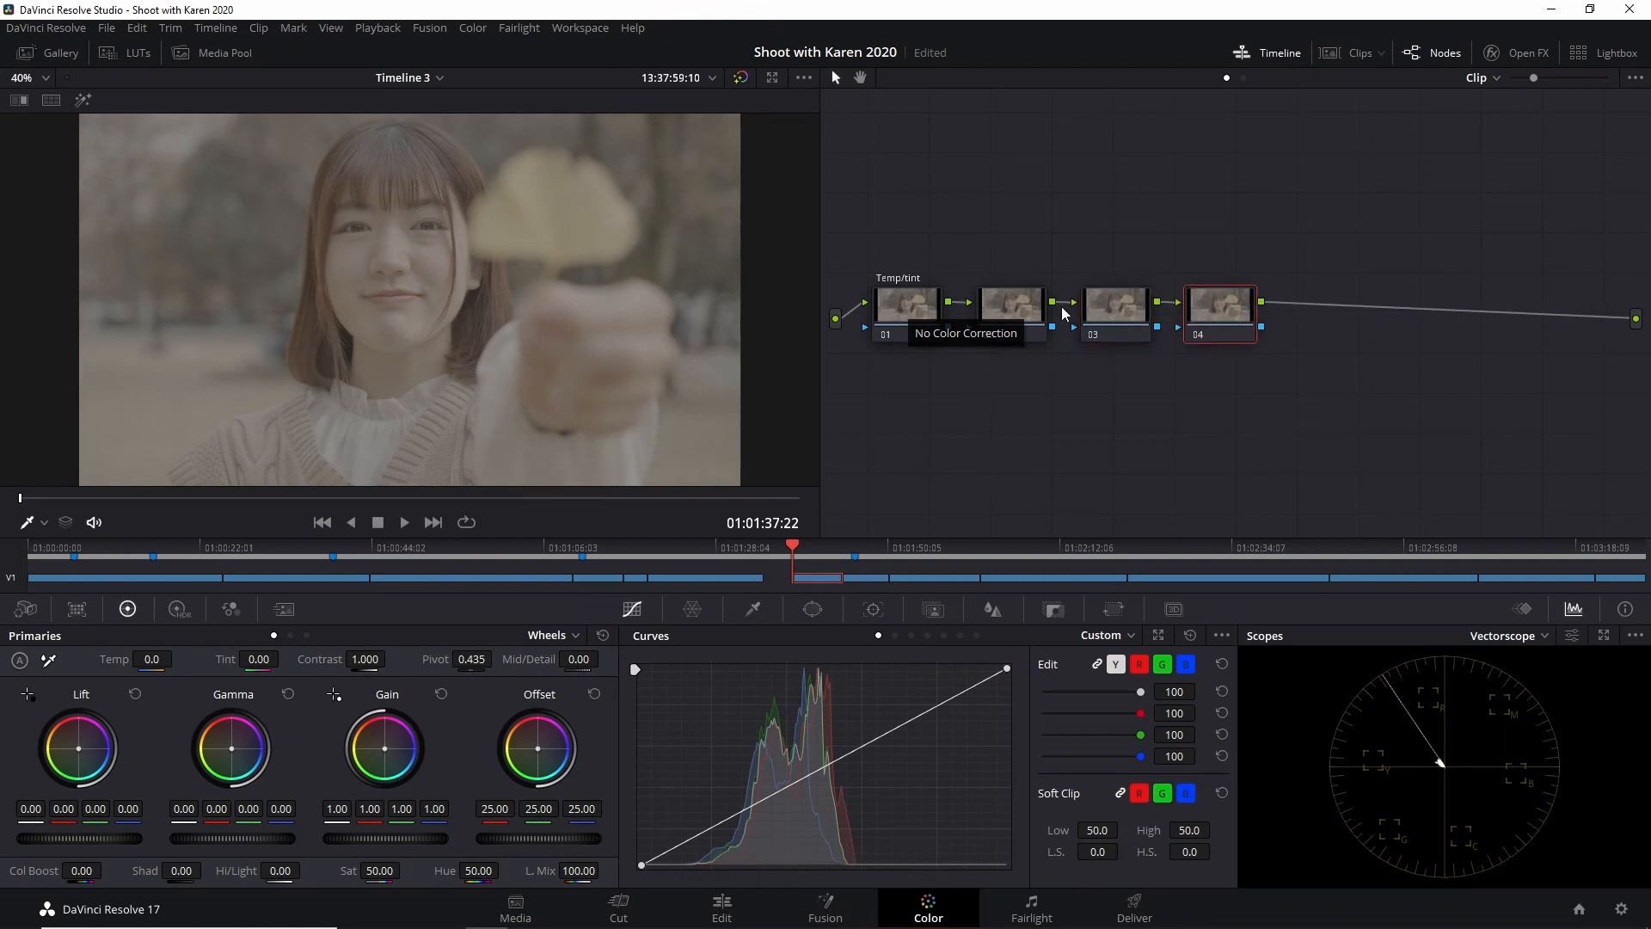
Label the second node COntr and the third node Main.
{"action": "right_click", "coordinate": [1037, 308]}
{"action": "left_click", "coordinate": [1073, 344]}
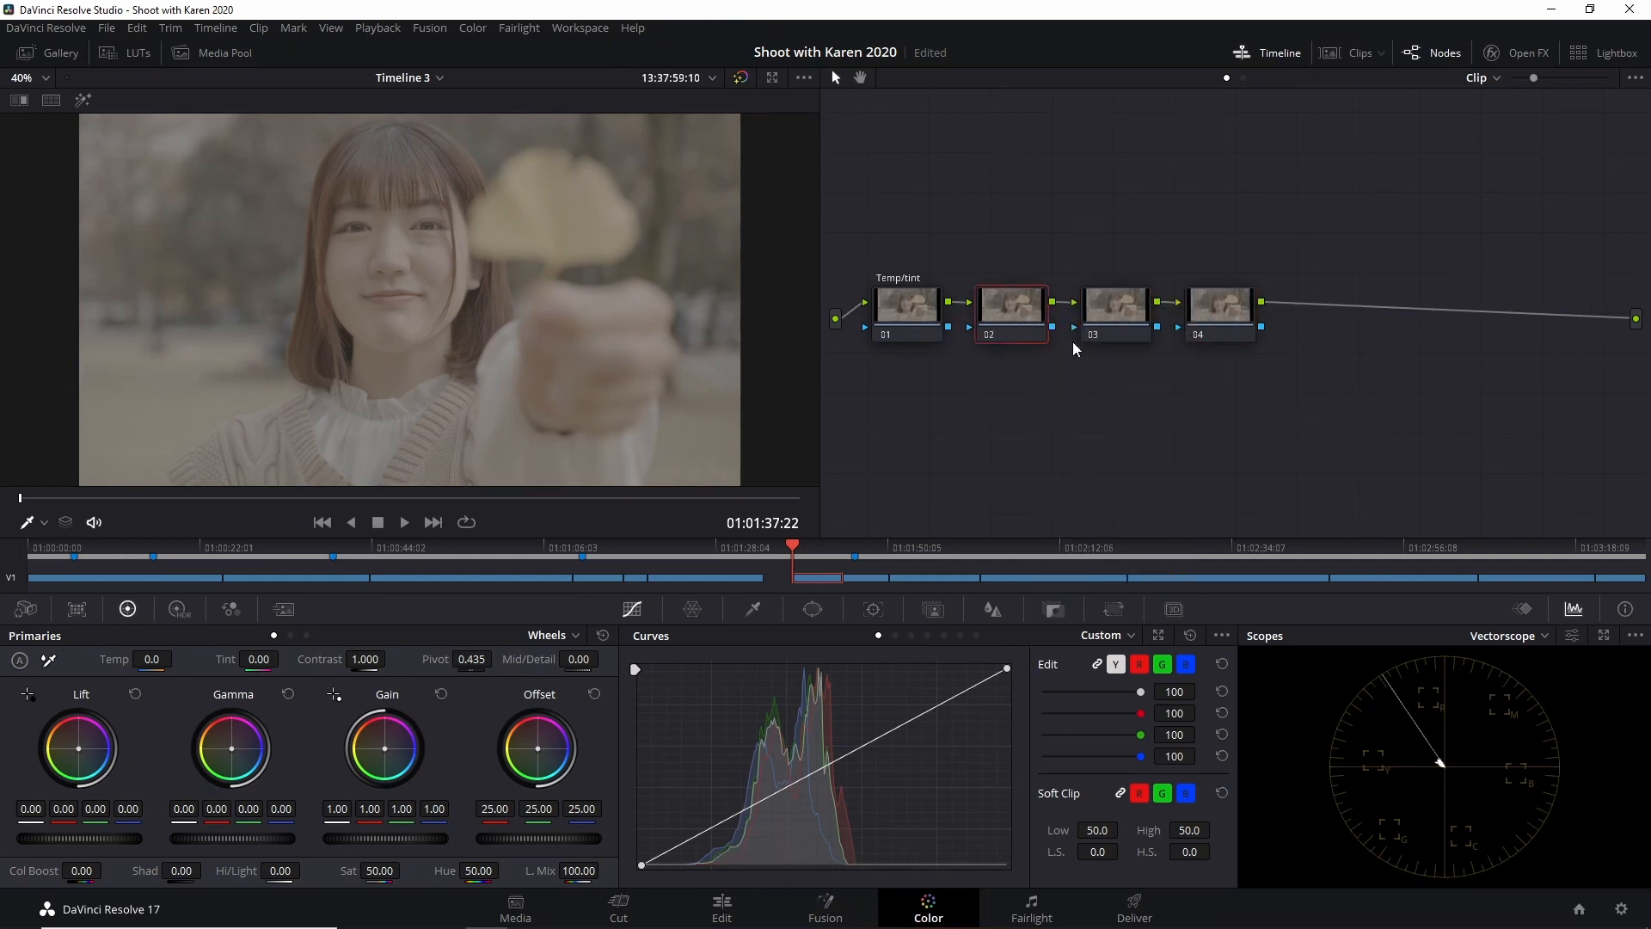
{"action": "type", "text": "COntr"}
{"action": "right_click", "coordinate": [1123, 308]}
{"action": "left_click", "coordinate": [1152, 344]}
{"action": "type", "text": "Main"}
Label the fourth node HSL.
{"action": "right_click", "coordinate": [1214, 301]}
{"action": "left_click", "coordinate": [1247, 334]}
{"action": "type", "text": "HSL"}
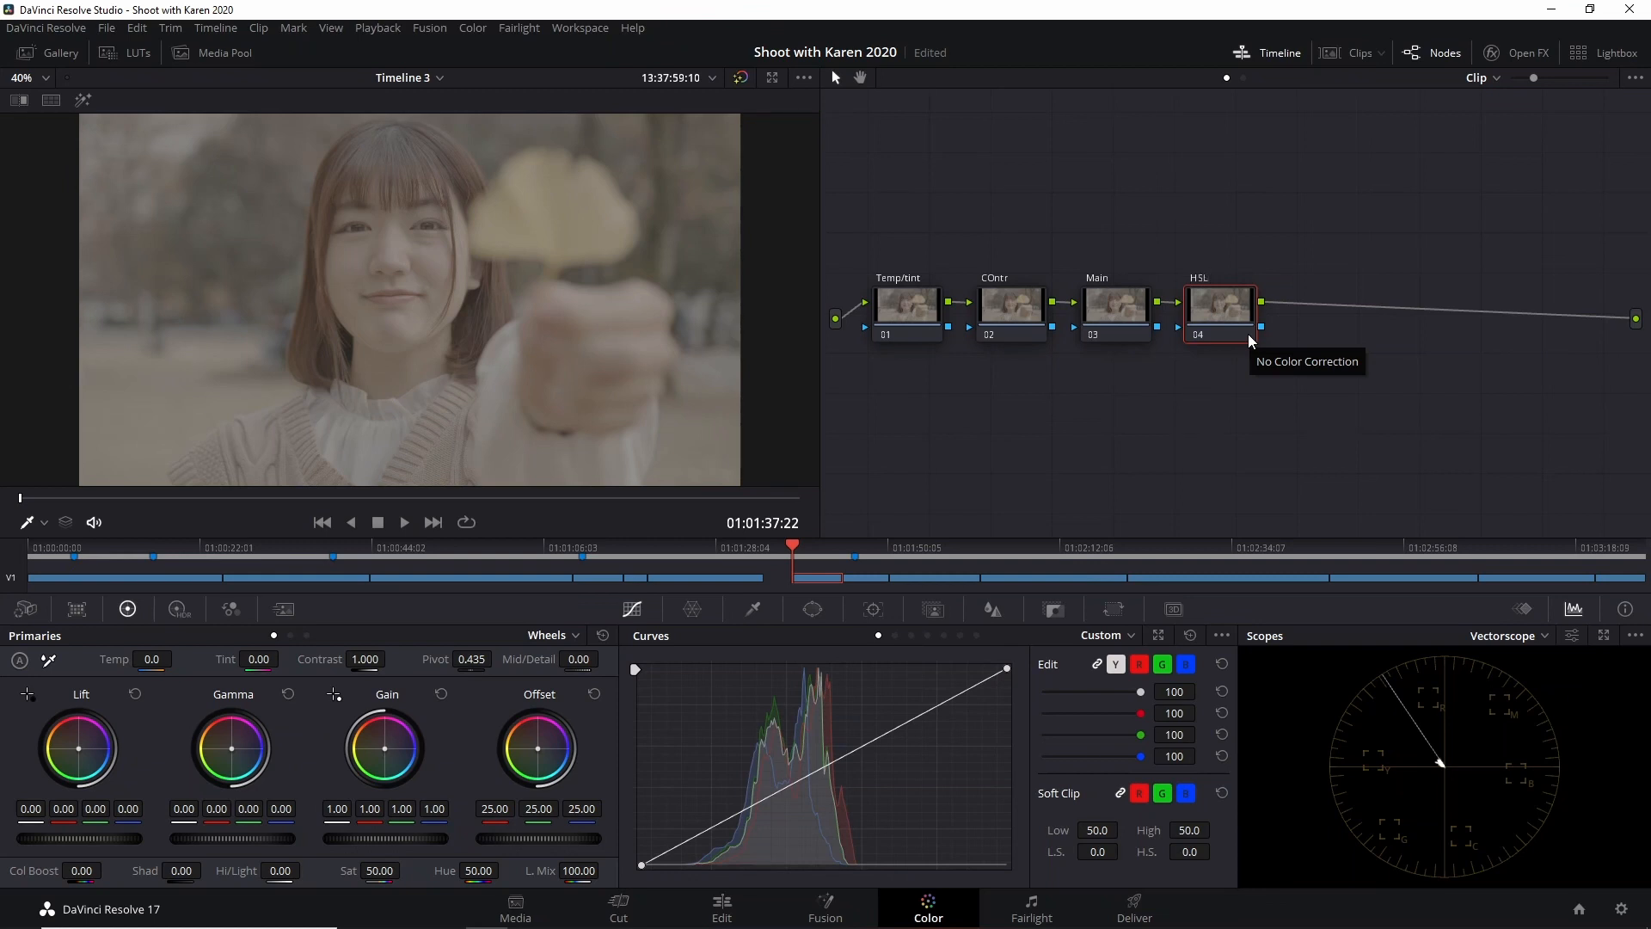
Relabel the second node as Contr and the third node as Main.
{"action": "left_click", "coordinate": [1018, 303]}
{"action": "right_click", "coordinate": [1018, 303]}
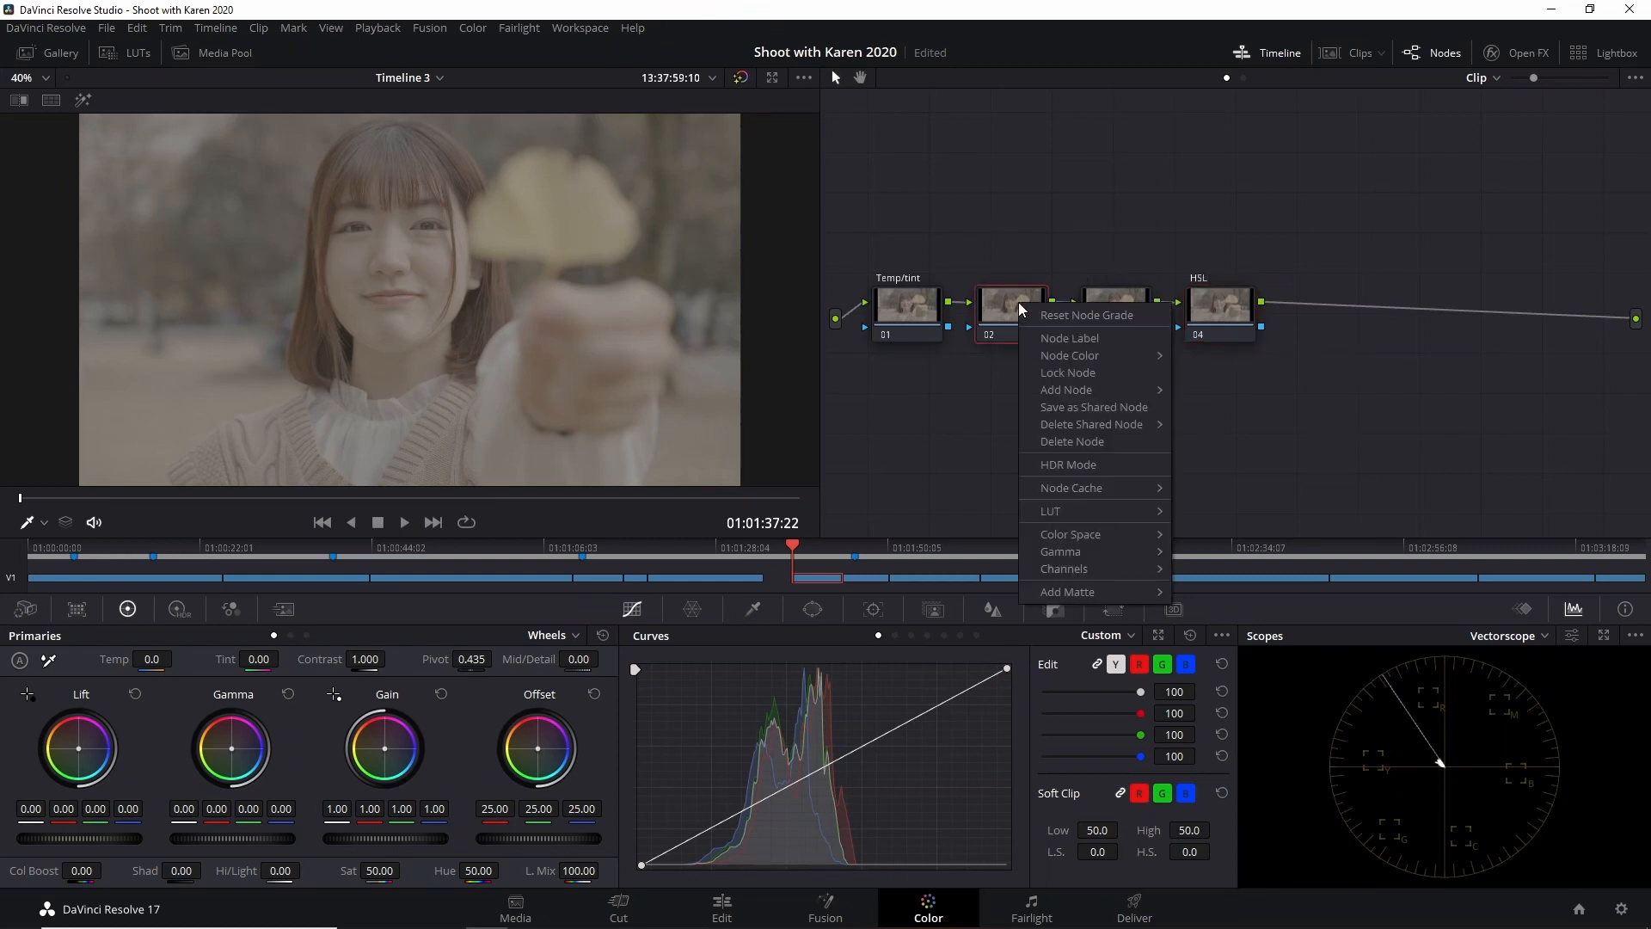
{"action": "left_click", "coordinate": [1054, 338]}
{"action": "type", "text": "C"}
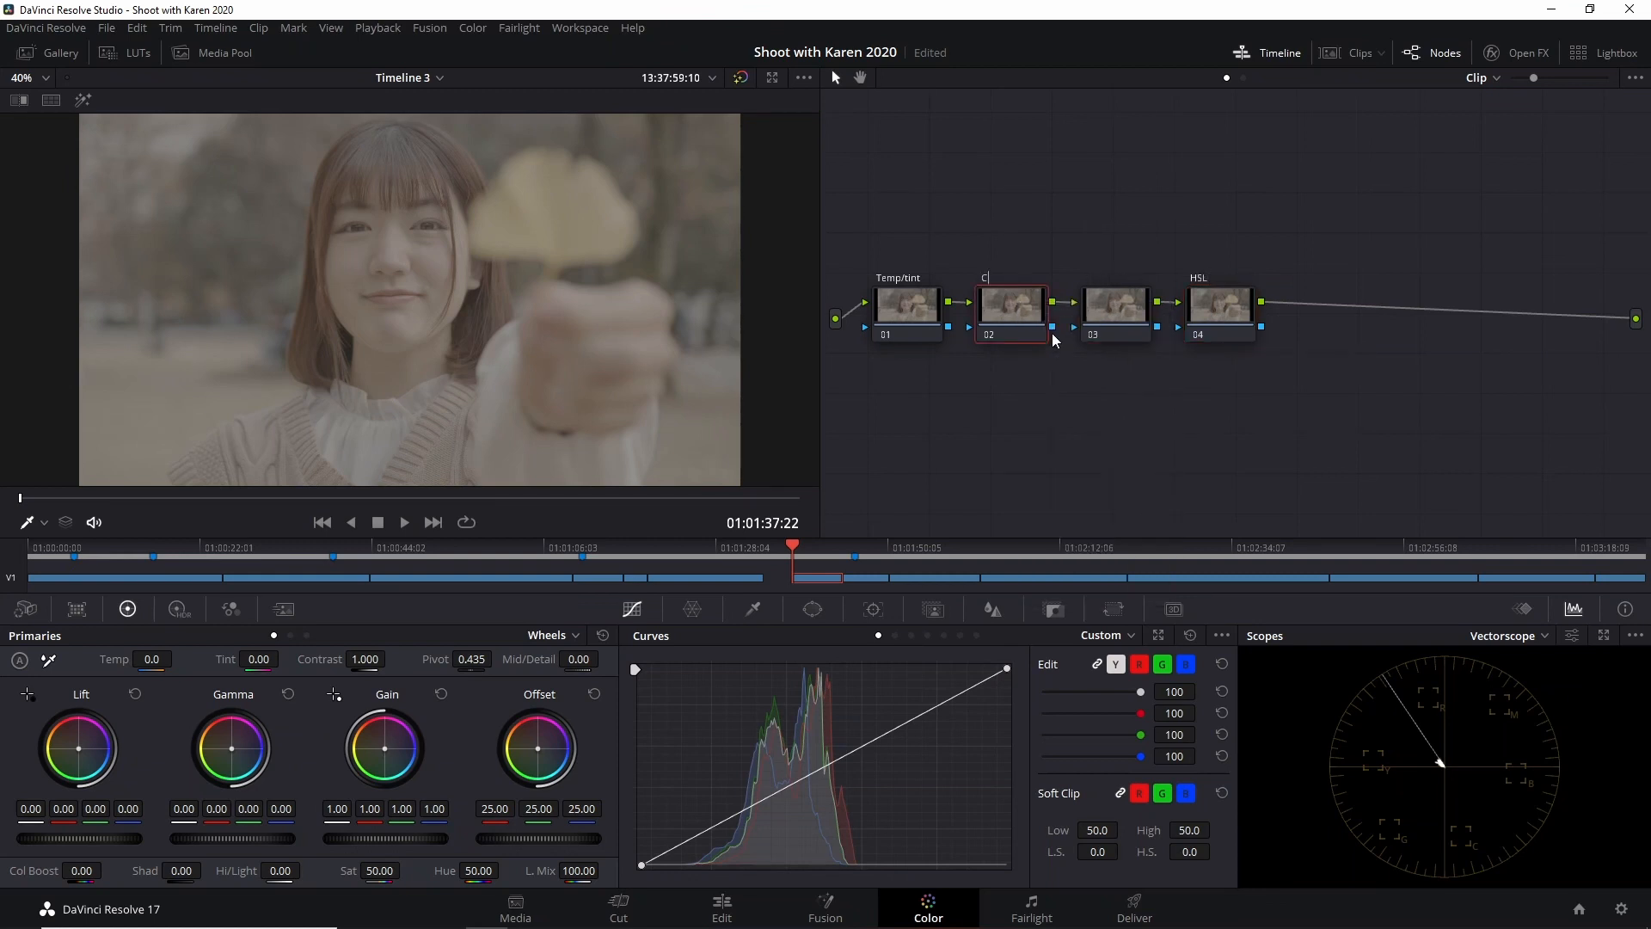
{"action": "type", "text": "ontr"}
{"action": "left_click", "coordinate": [1097, 315]}
{"action": "right_click", "coordinate": [1097, 315]}
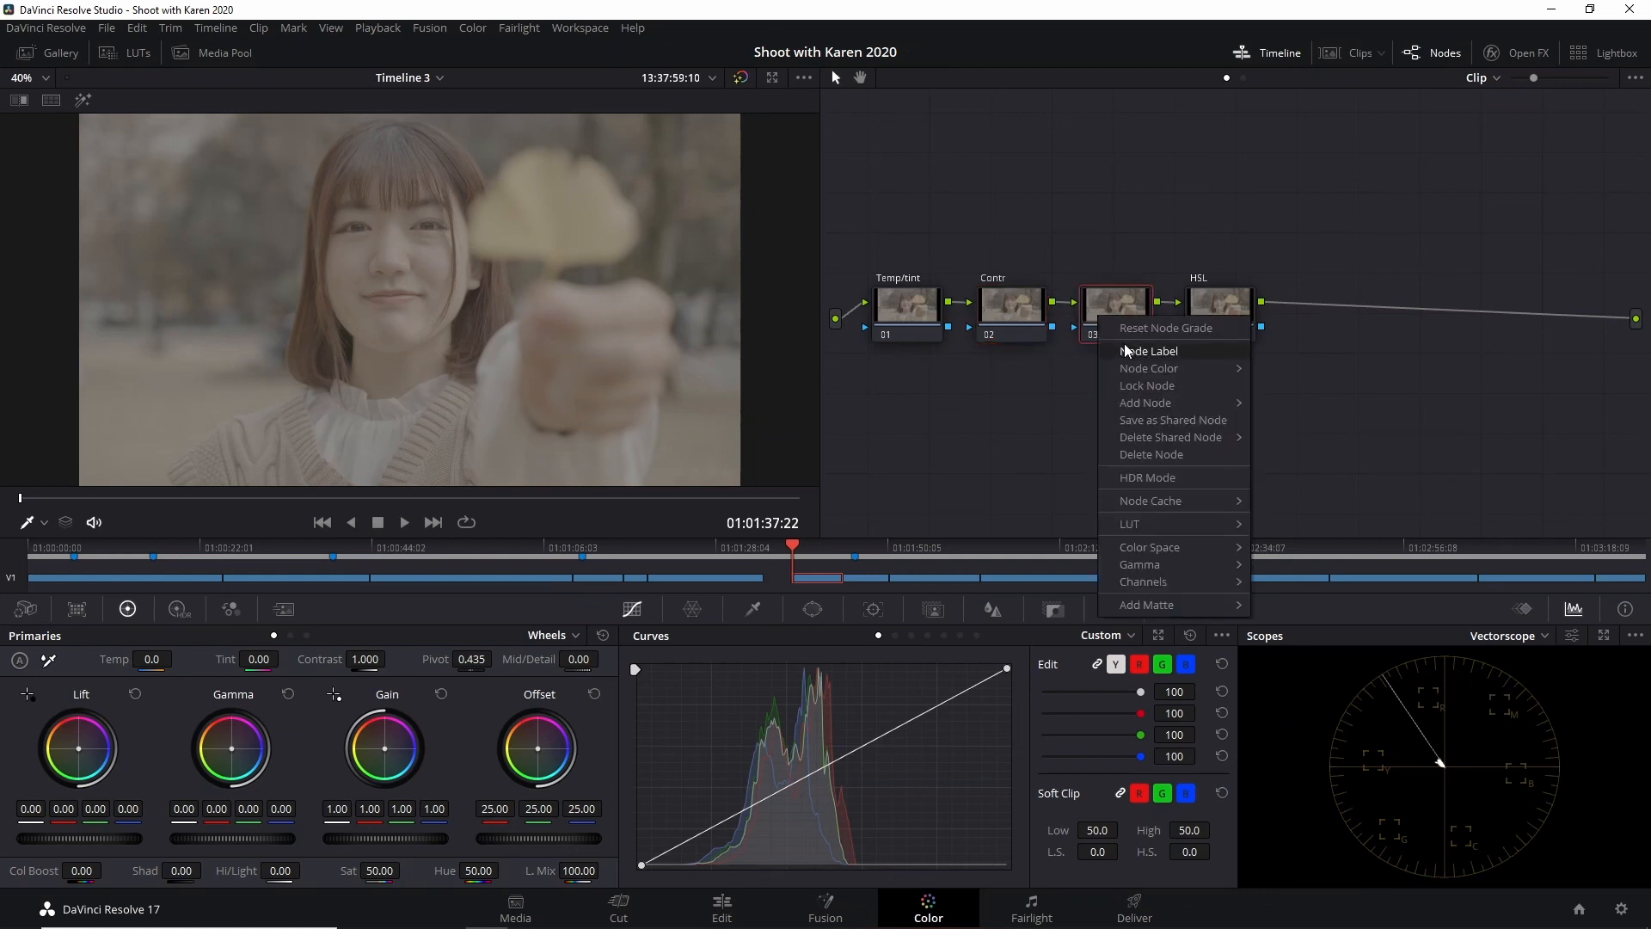
{"action": "left_click", "coordinate": [1126, 350]}
{"action": "type", "text": "Main"}
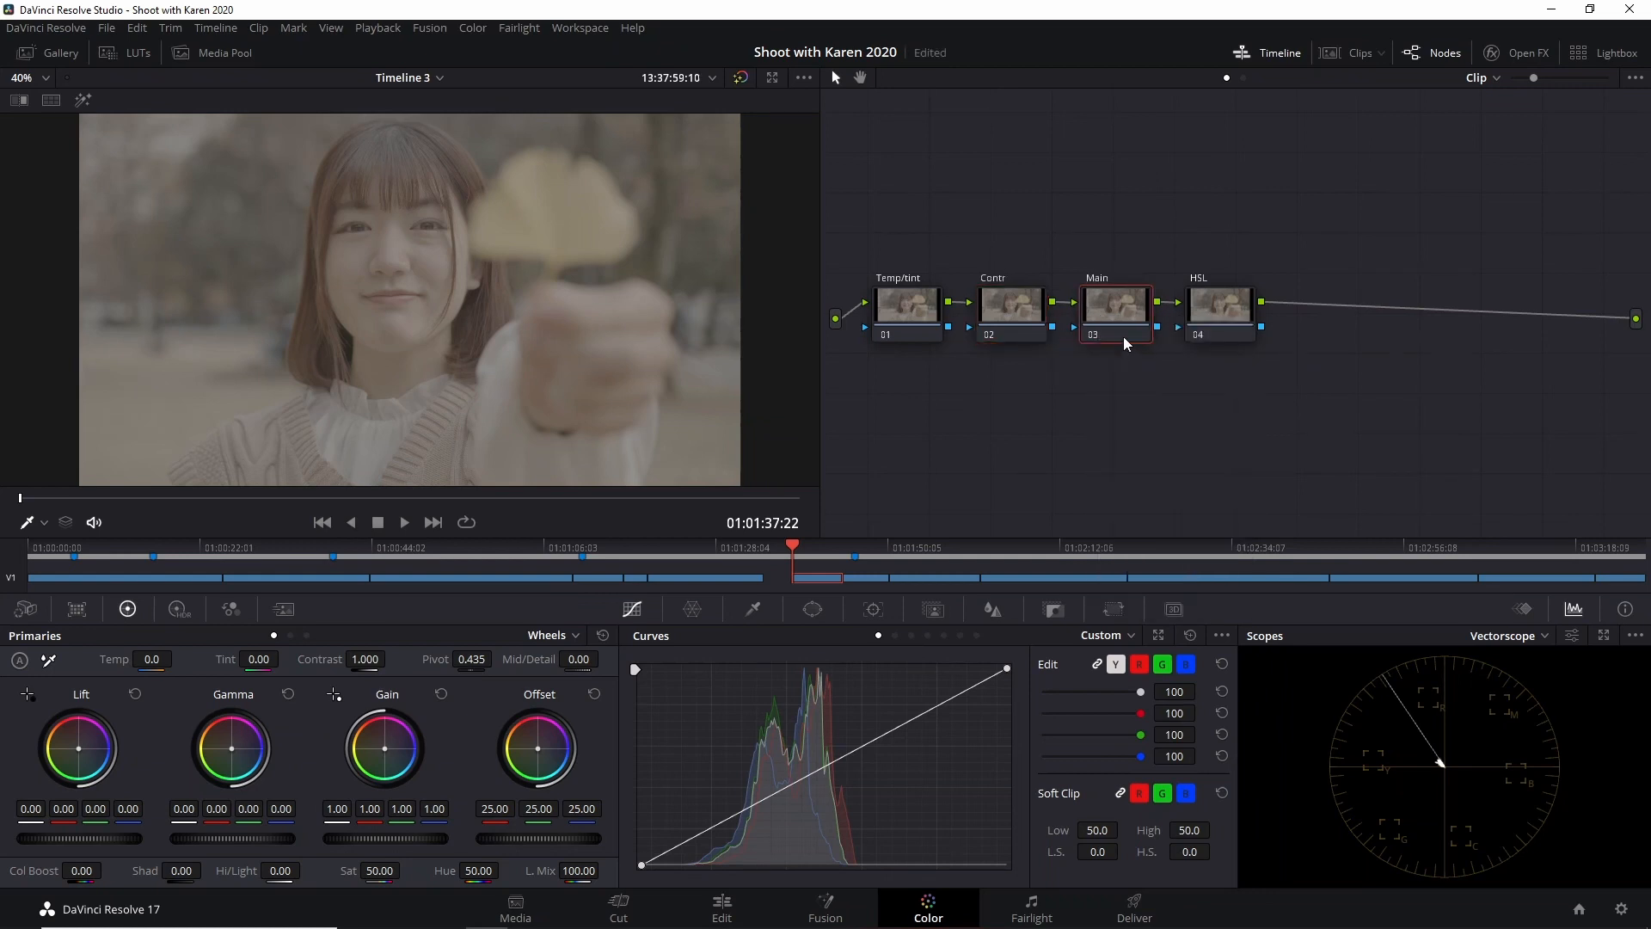
On the Contr node, raise the contrast to 1.500 and set the pivot to 0.399.
{"action": "left_click", "coordinate": [1212, 307]}
{"action": "left_click", "coordinate": [1007, 320]}
{"action": "left_click_drag", "start_coordinate": [368, 658], "coordinate": [390, 658]}
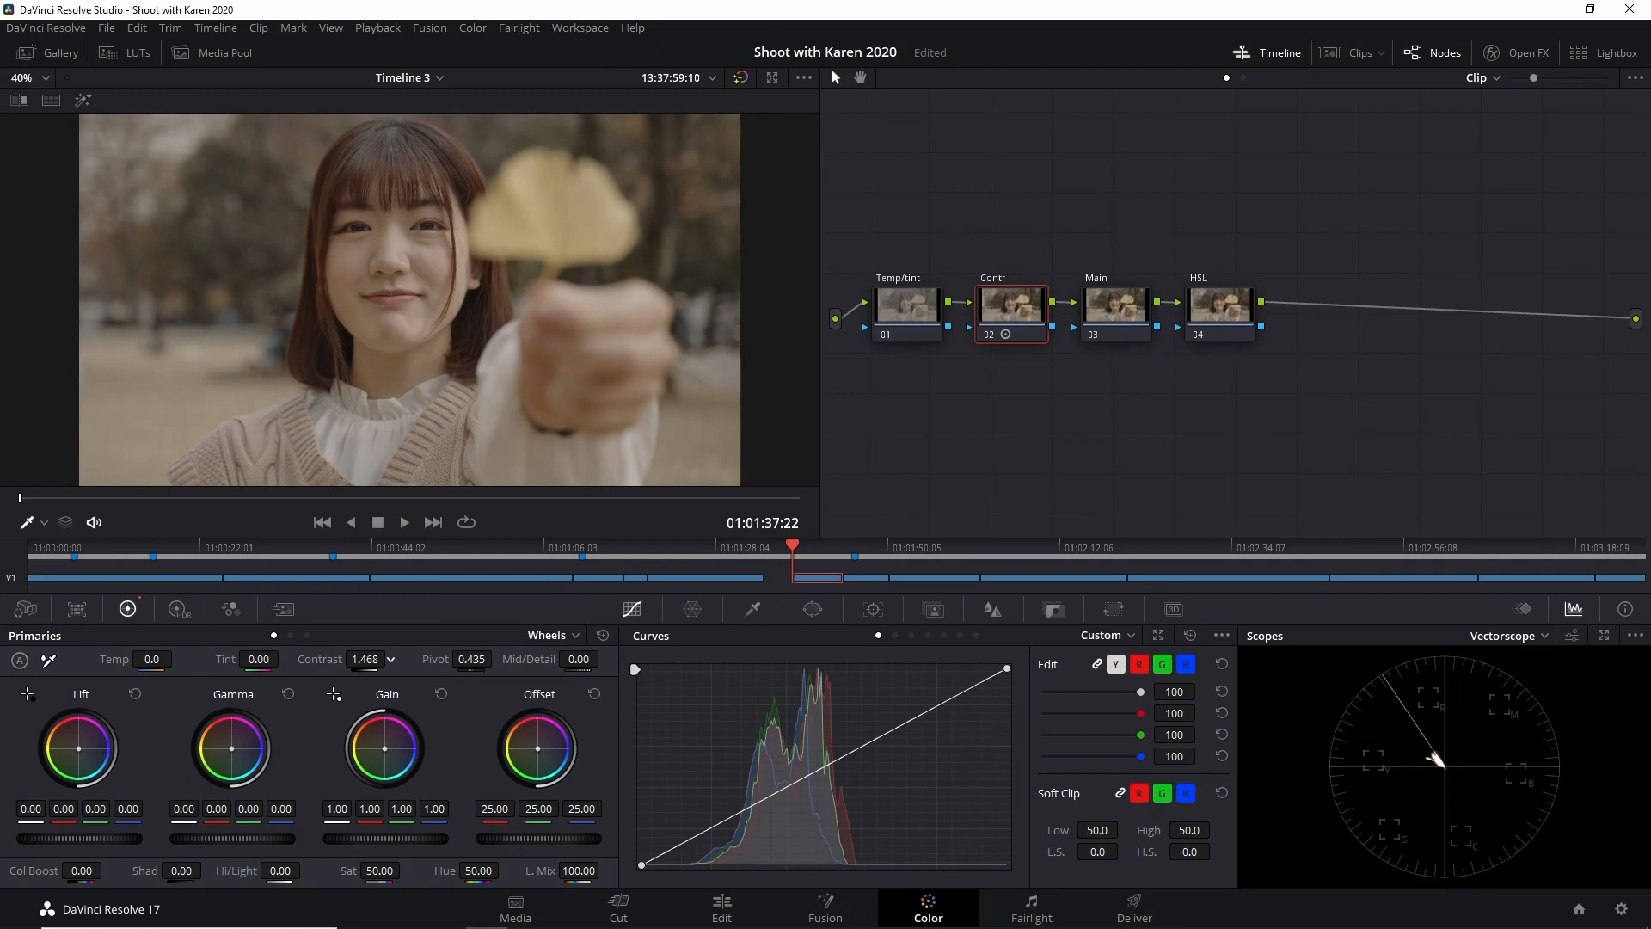
{"action": "left_click_drag", "start_coordinate": [391, 658], "coordinate": [390, 658]}
{"action": "left_click_drag", "start_coordinate": [483, 661], "coordinate": [497, 658]}
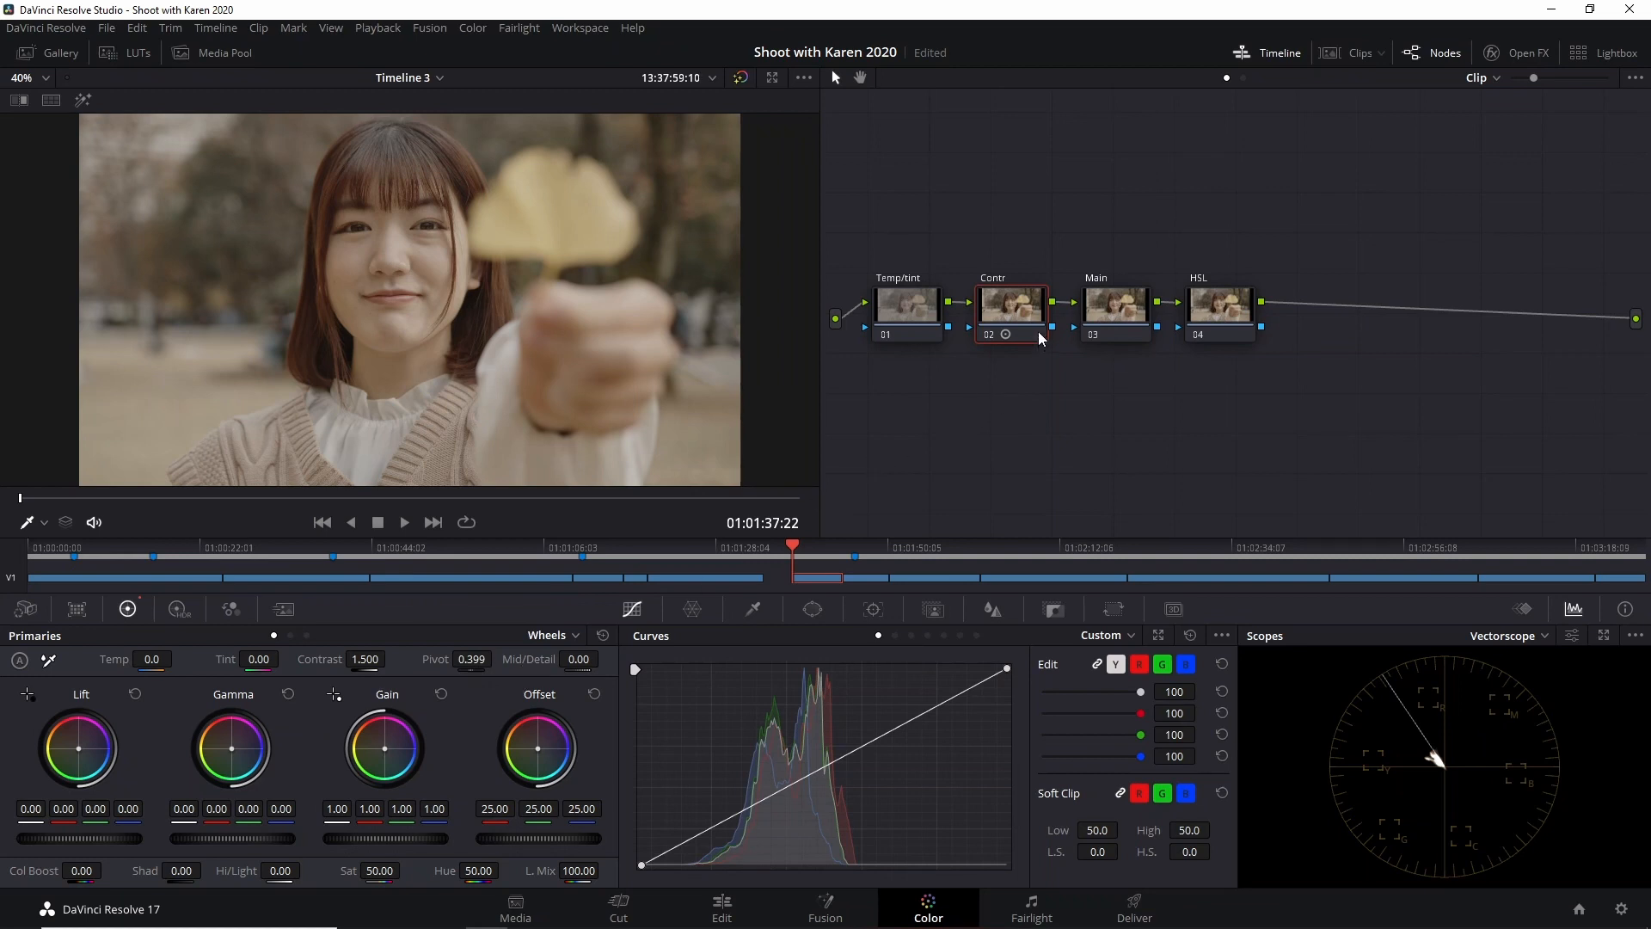
On the Main node, set the master Lift to -0.03 and Gamma to 0.04, and lower the master Gain slightly.
{"action": "left_click", "coordinate": [1111, 313]}
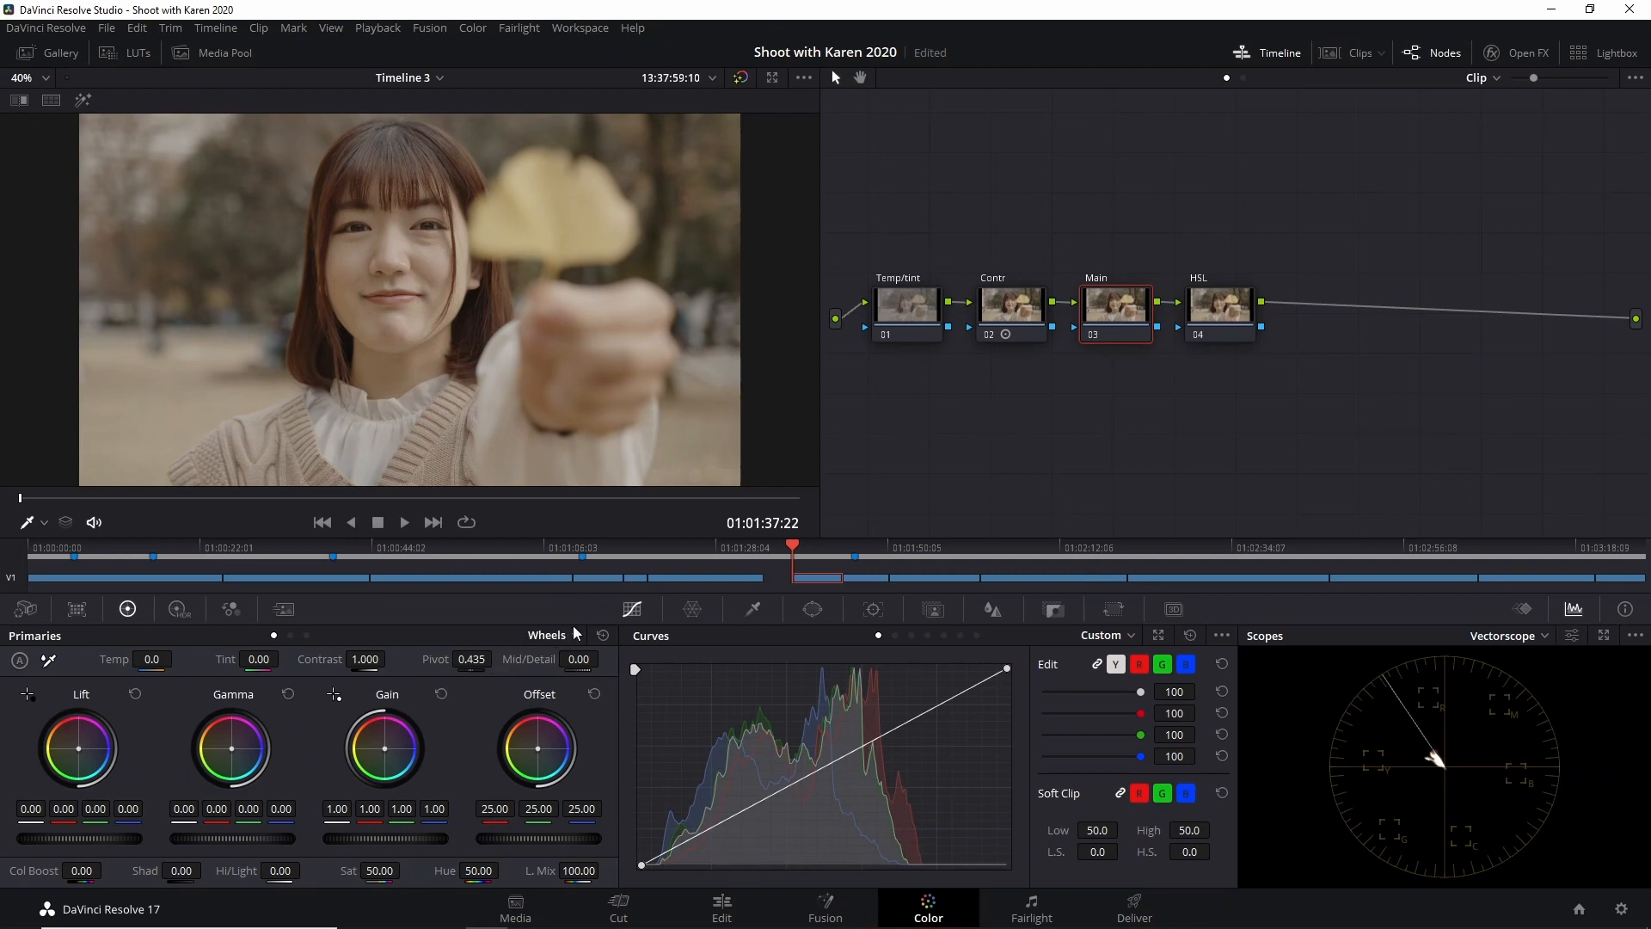
{"action": "left_click", "coordinate": [290, 634]}
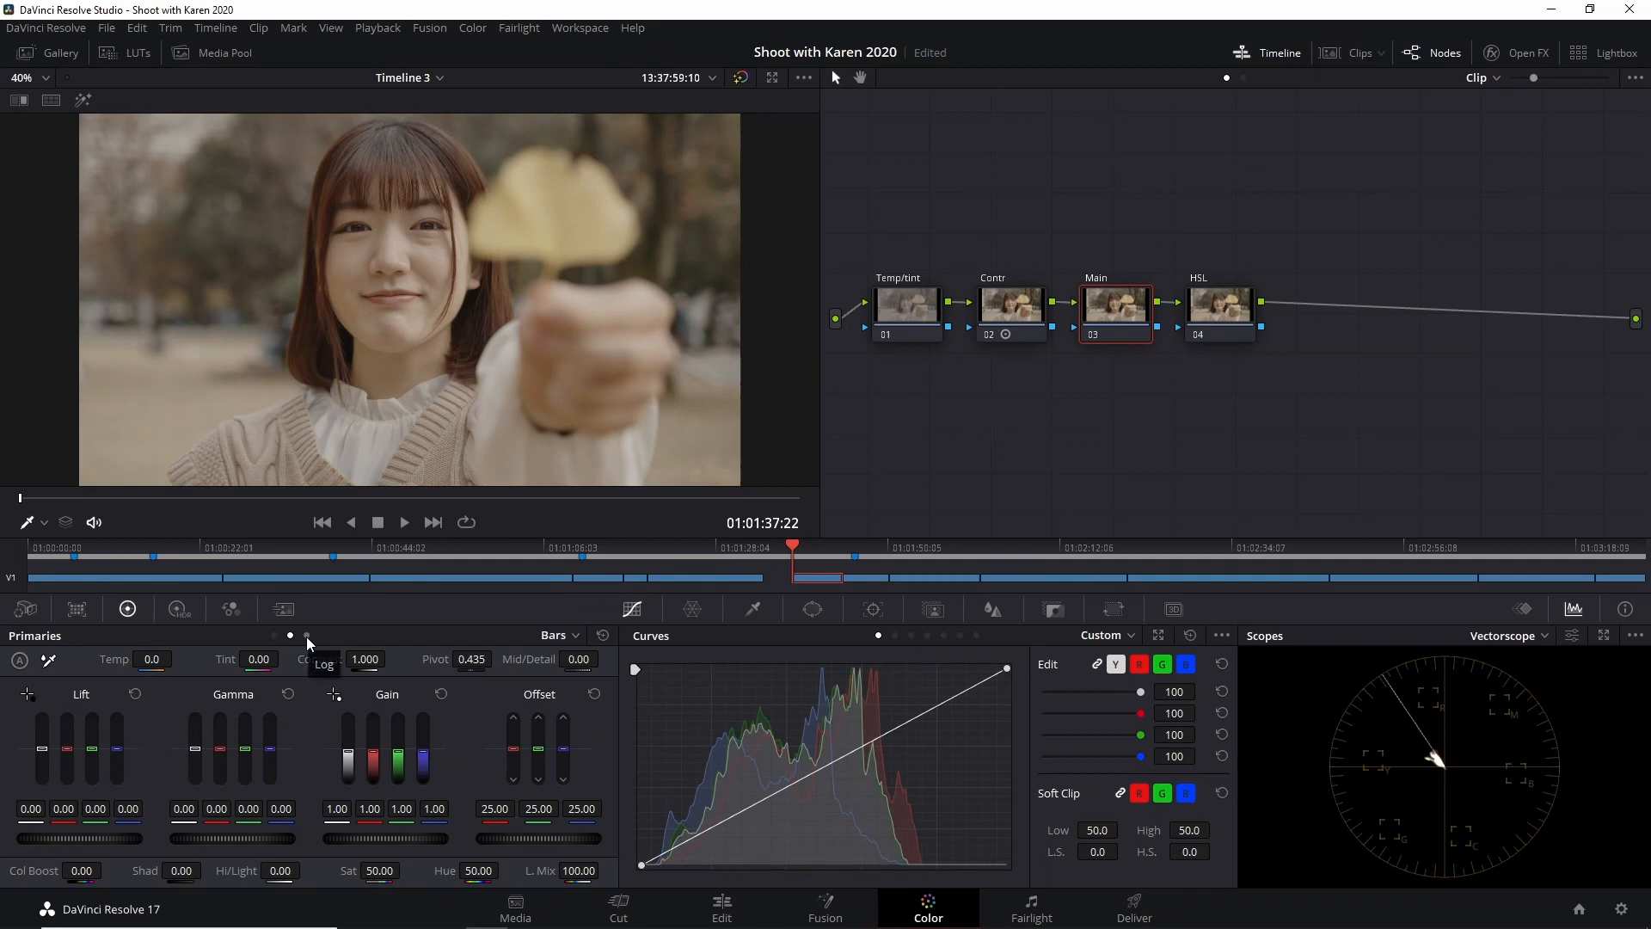
{"action": "left_click", "coordinate": [306, 635]}
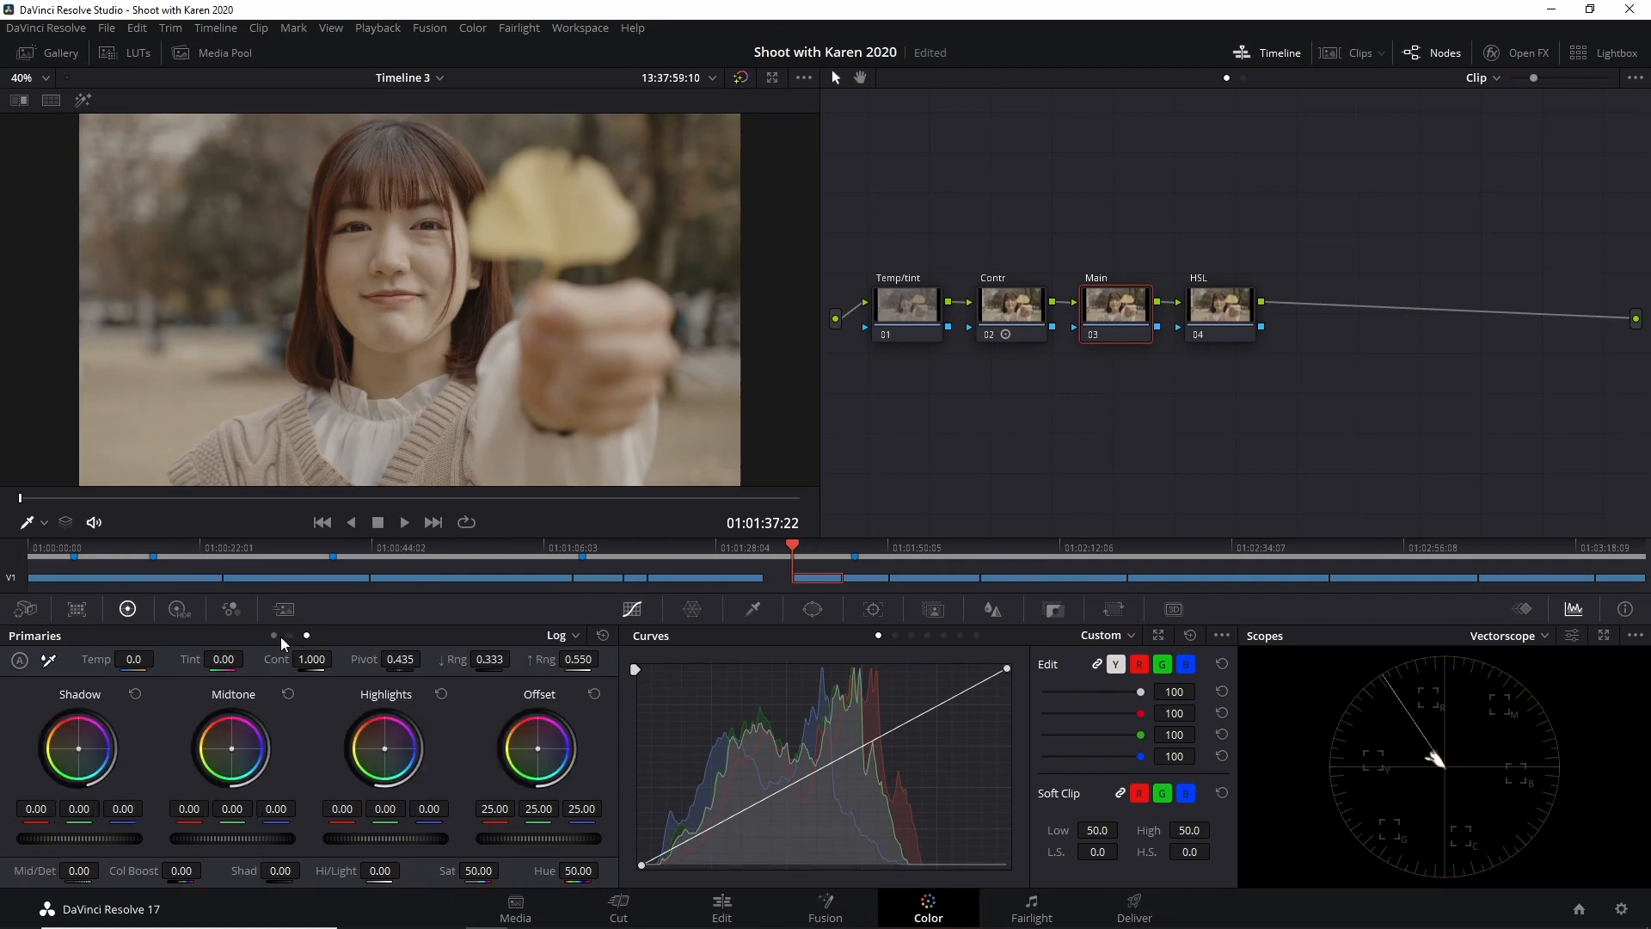
{"action": "left_click", "coordinate": [281, 637]}
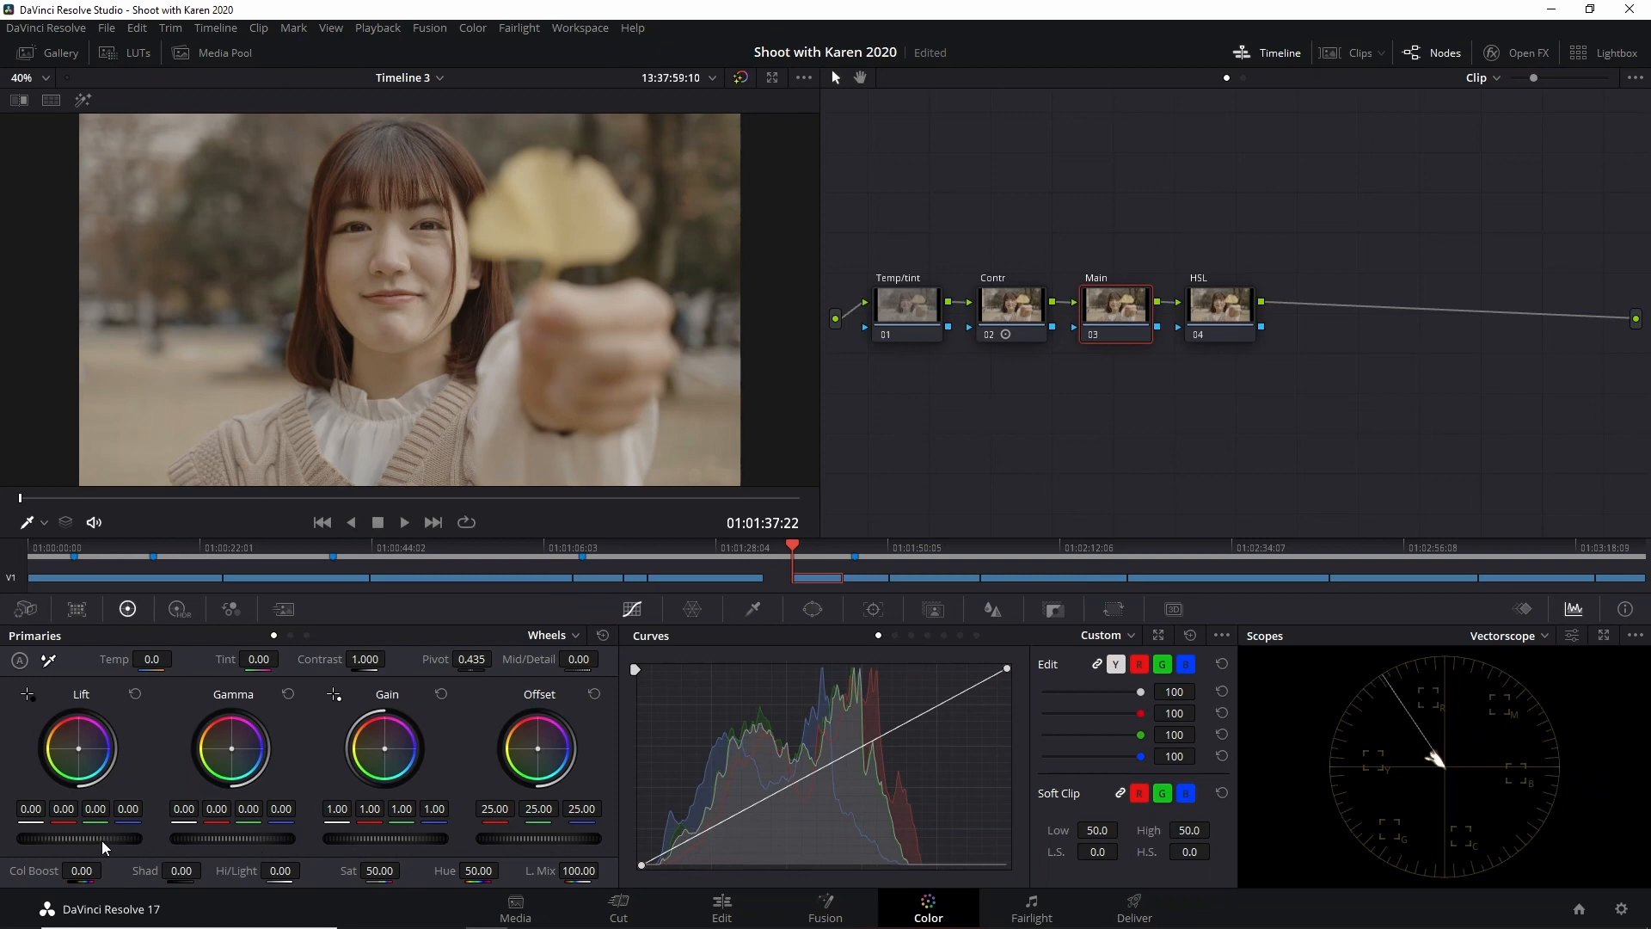
{"action": "left_click_drag", "start_coordinate": [102, 839], "coordinate": [80, 839]}
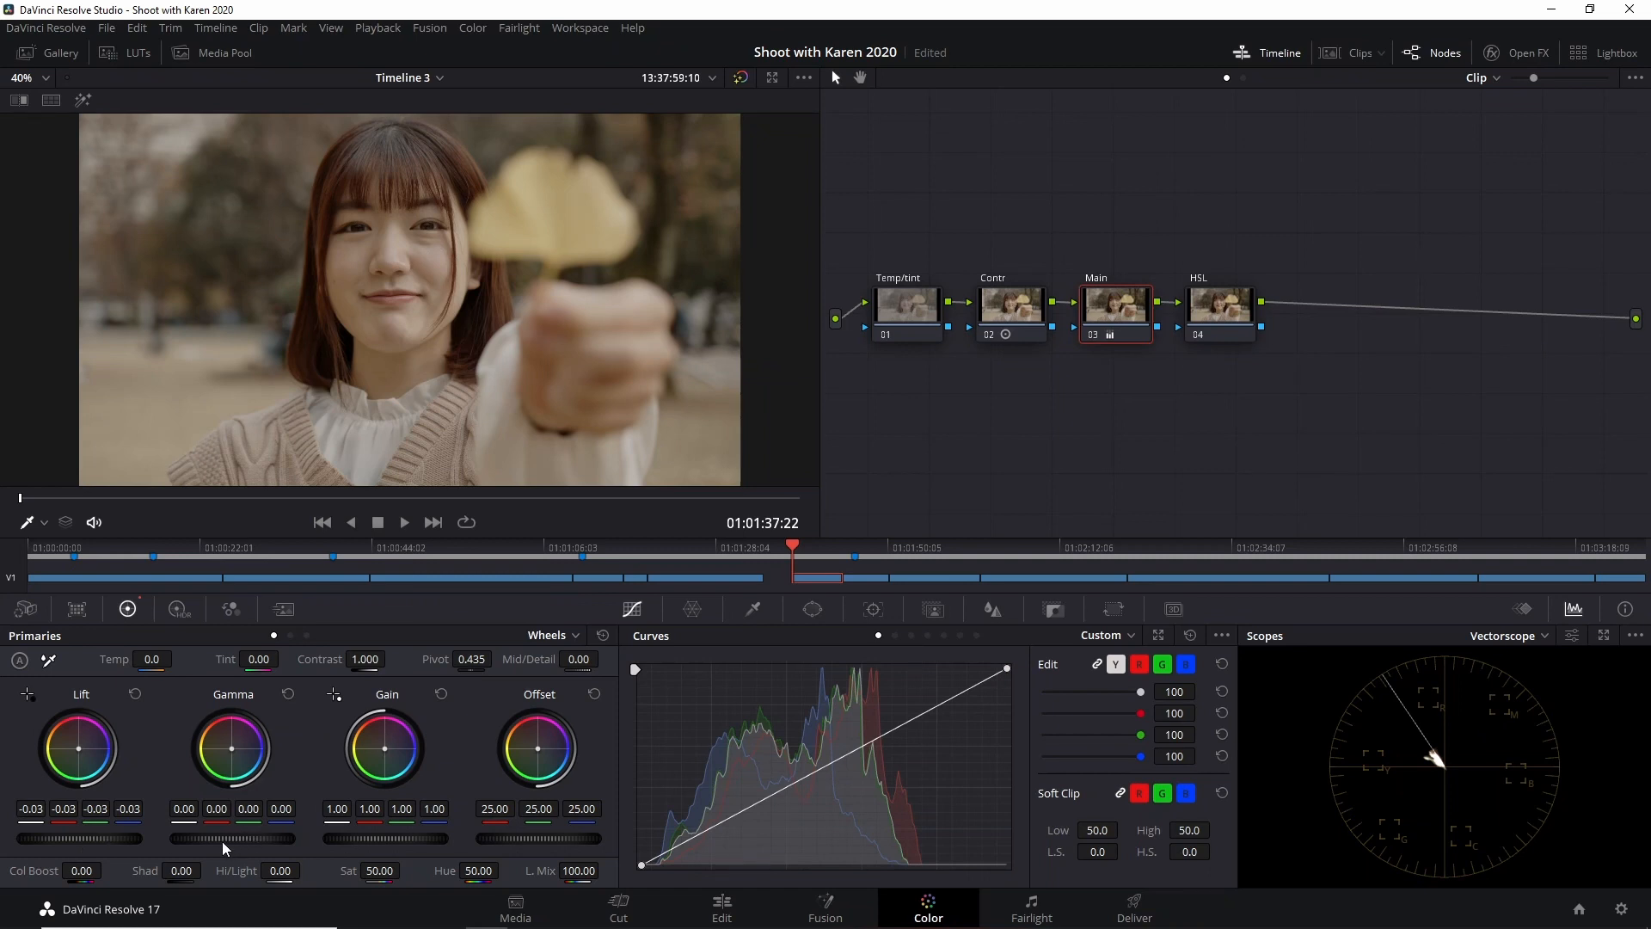
{"action": "left_click_drag", "start_coordinate": [236, 839], "coordinate": [239, 839]}
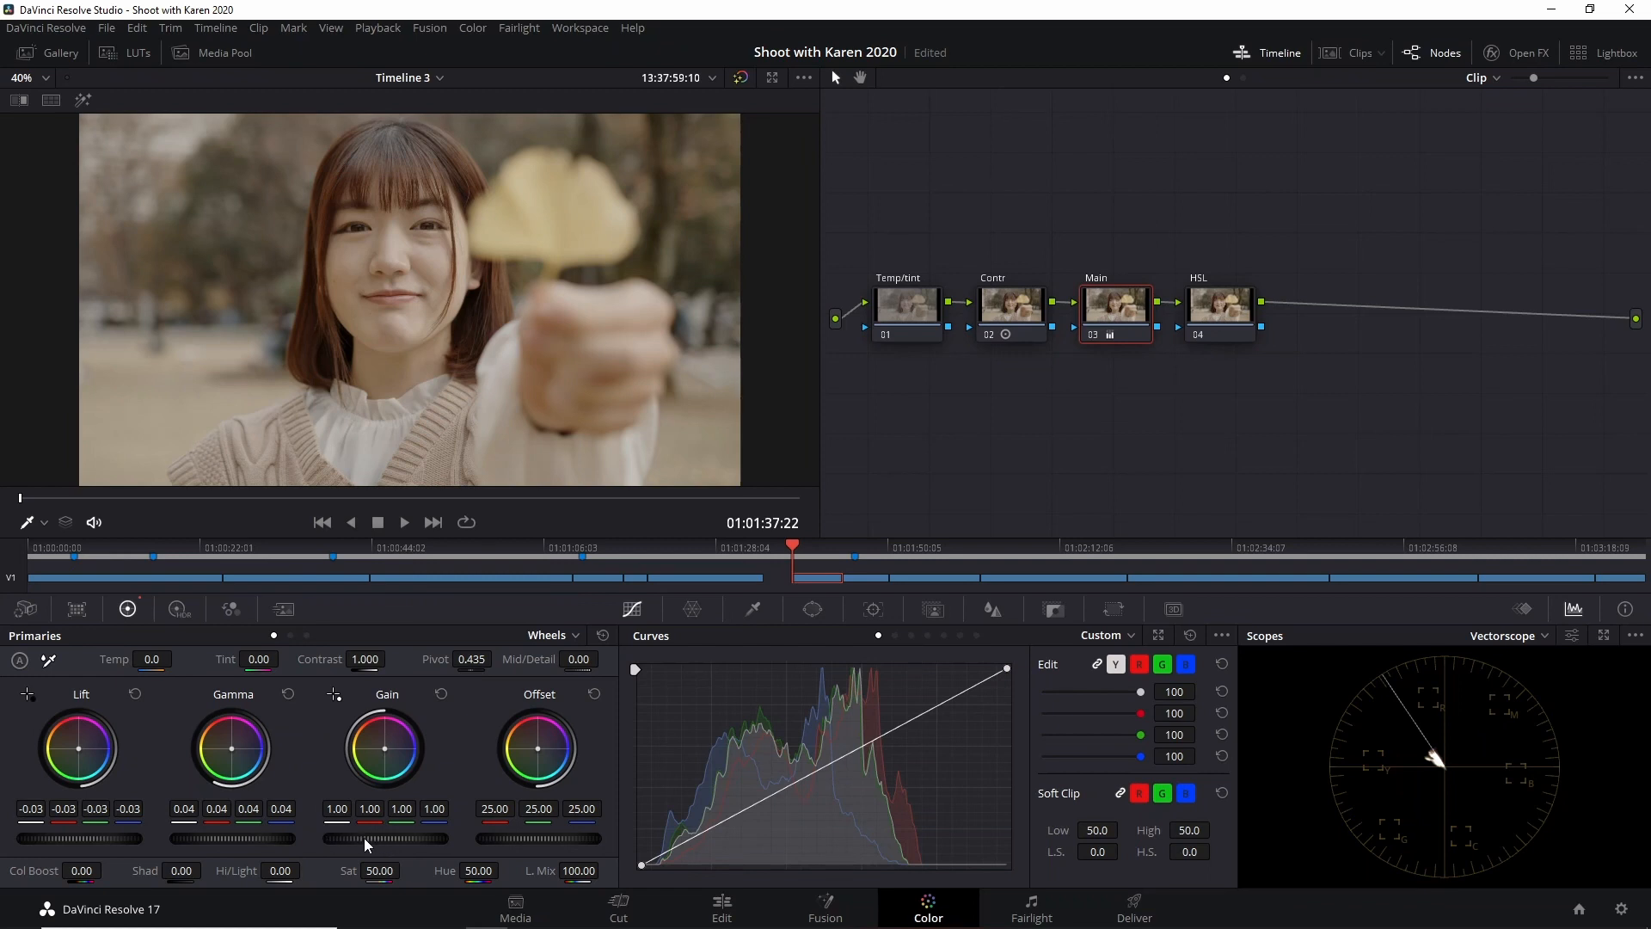
{"action": "left_click_drag", "start_coordinate": [372, 841], "coordinate": [344, 839]}
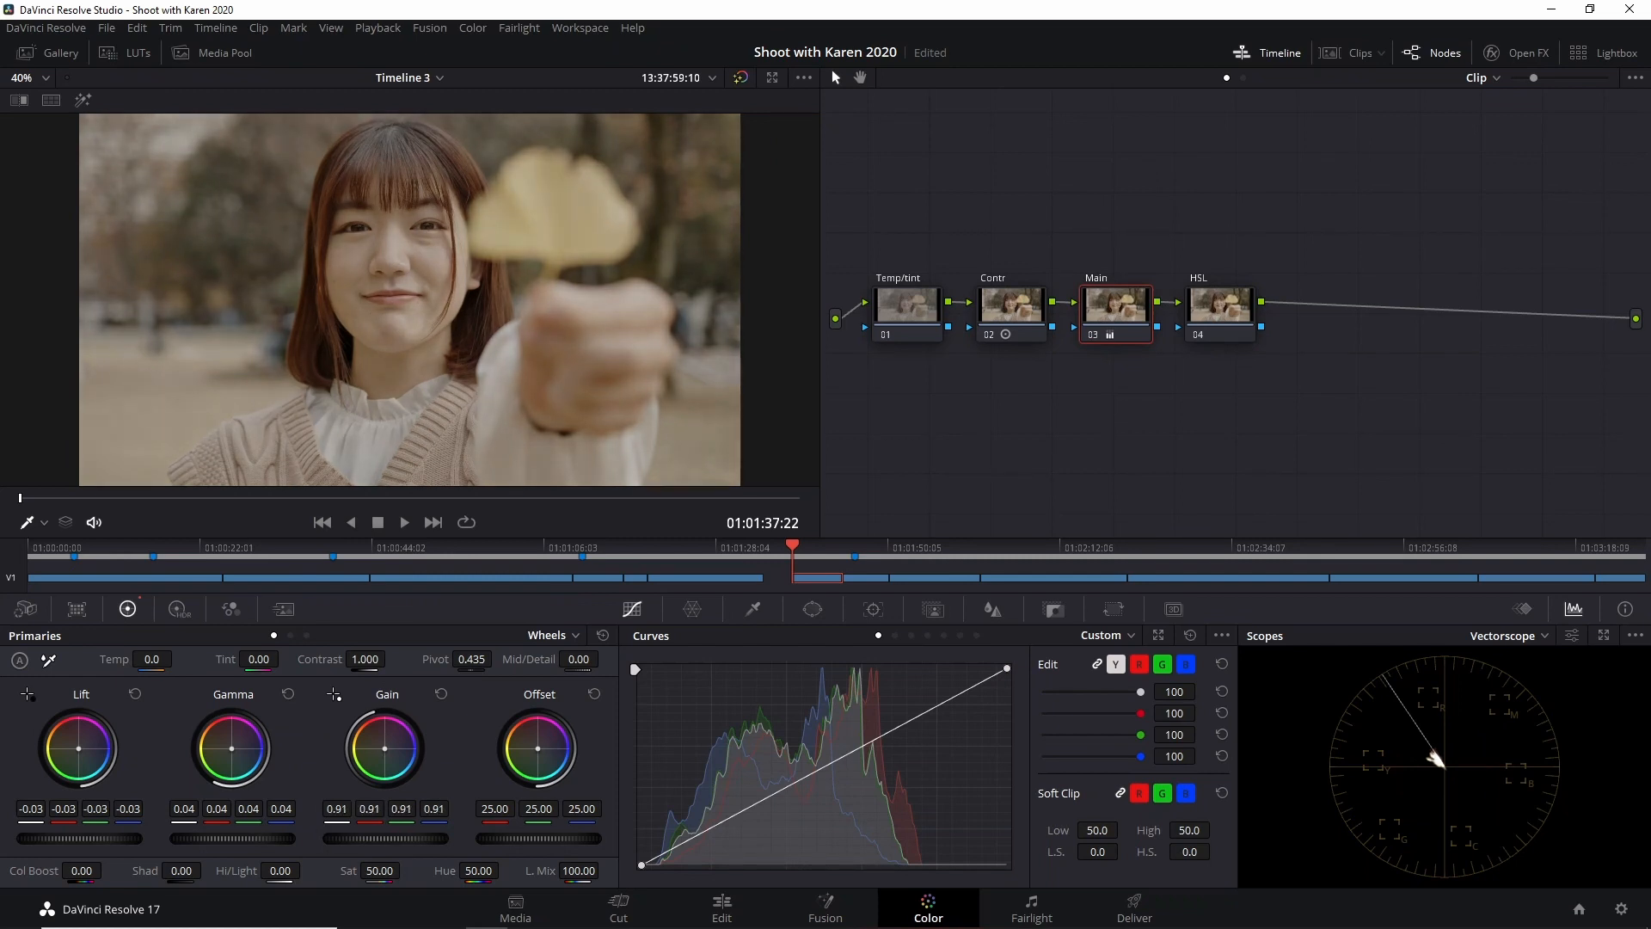
{"action": "left_click_drag", "start_coordinate": [370, 838], "coordinate": [375, 839]}
Set the HSL node's saturation to 75 and try a temperature change on it.
{"action": "left_click", "coordinate": [1223, 315]}
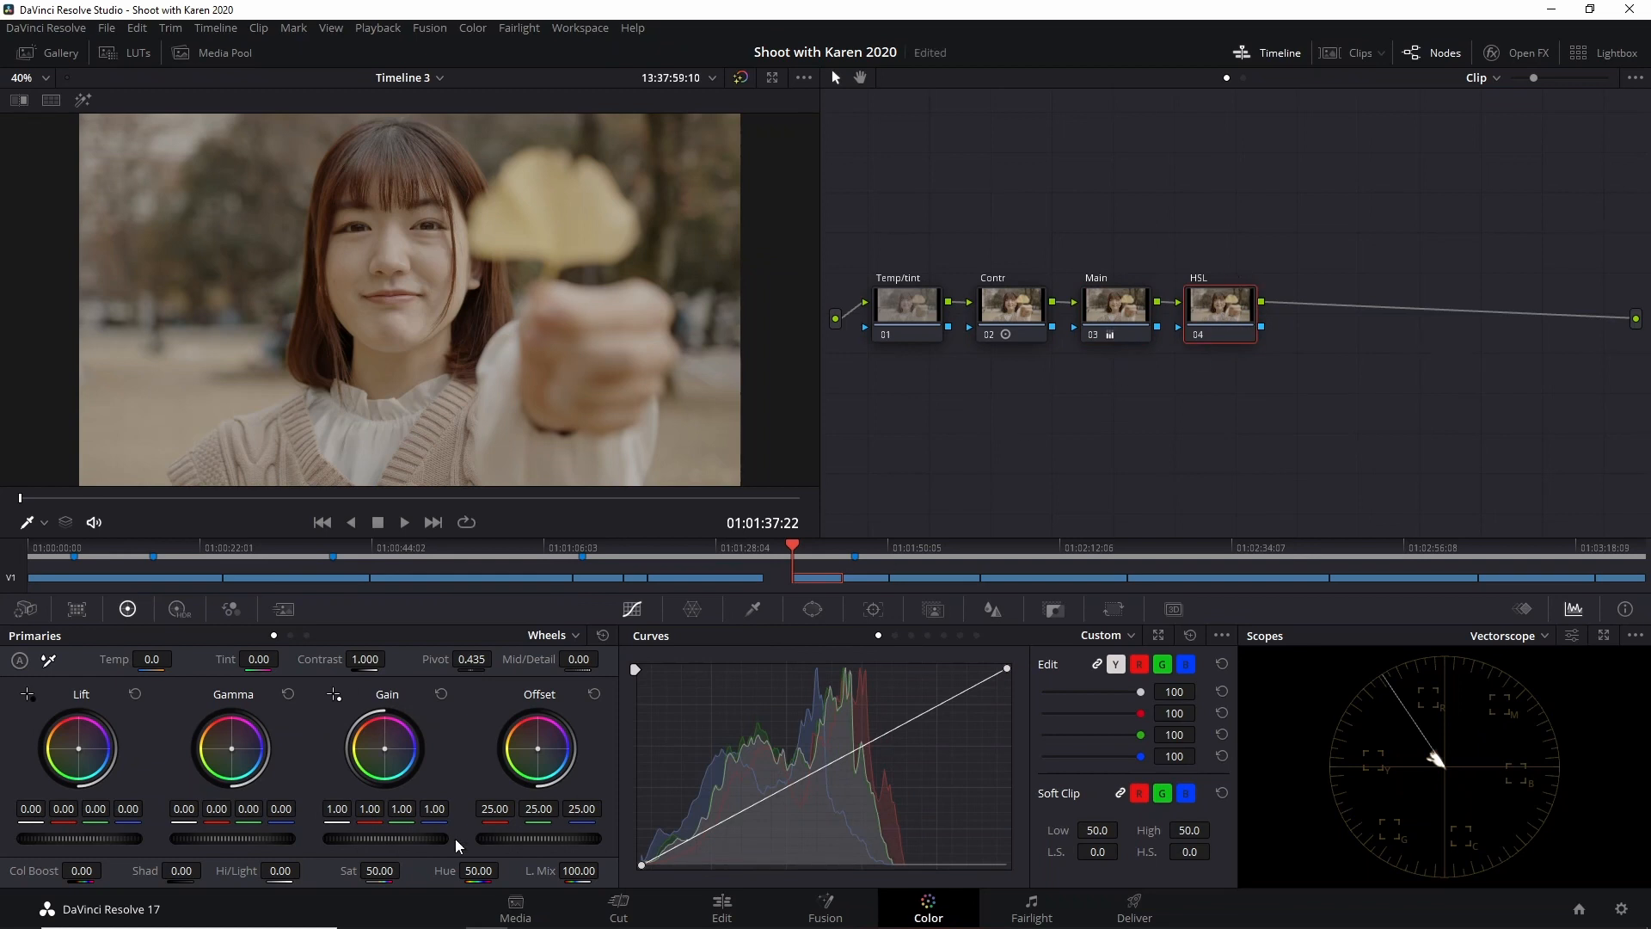
{"action": "left_click", "coordinate": [378, 870]}
{"action": "type", "text": "75"}
{"action": "key", "text": "Return"}
{"action": "left_click_drag", "start_coordinate": [153, 659], "coordinate": [145, 659]}
{"action": "double_click", "coordinate": [152, 659]}
On the Temp/tint node, cool the temperature to -140, fine-tune it further, and reduce the tint.
{"action": "left_click", "coordinate": [908, 317]}
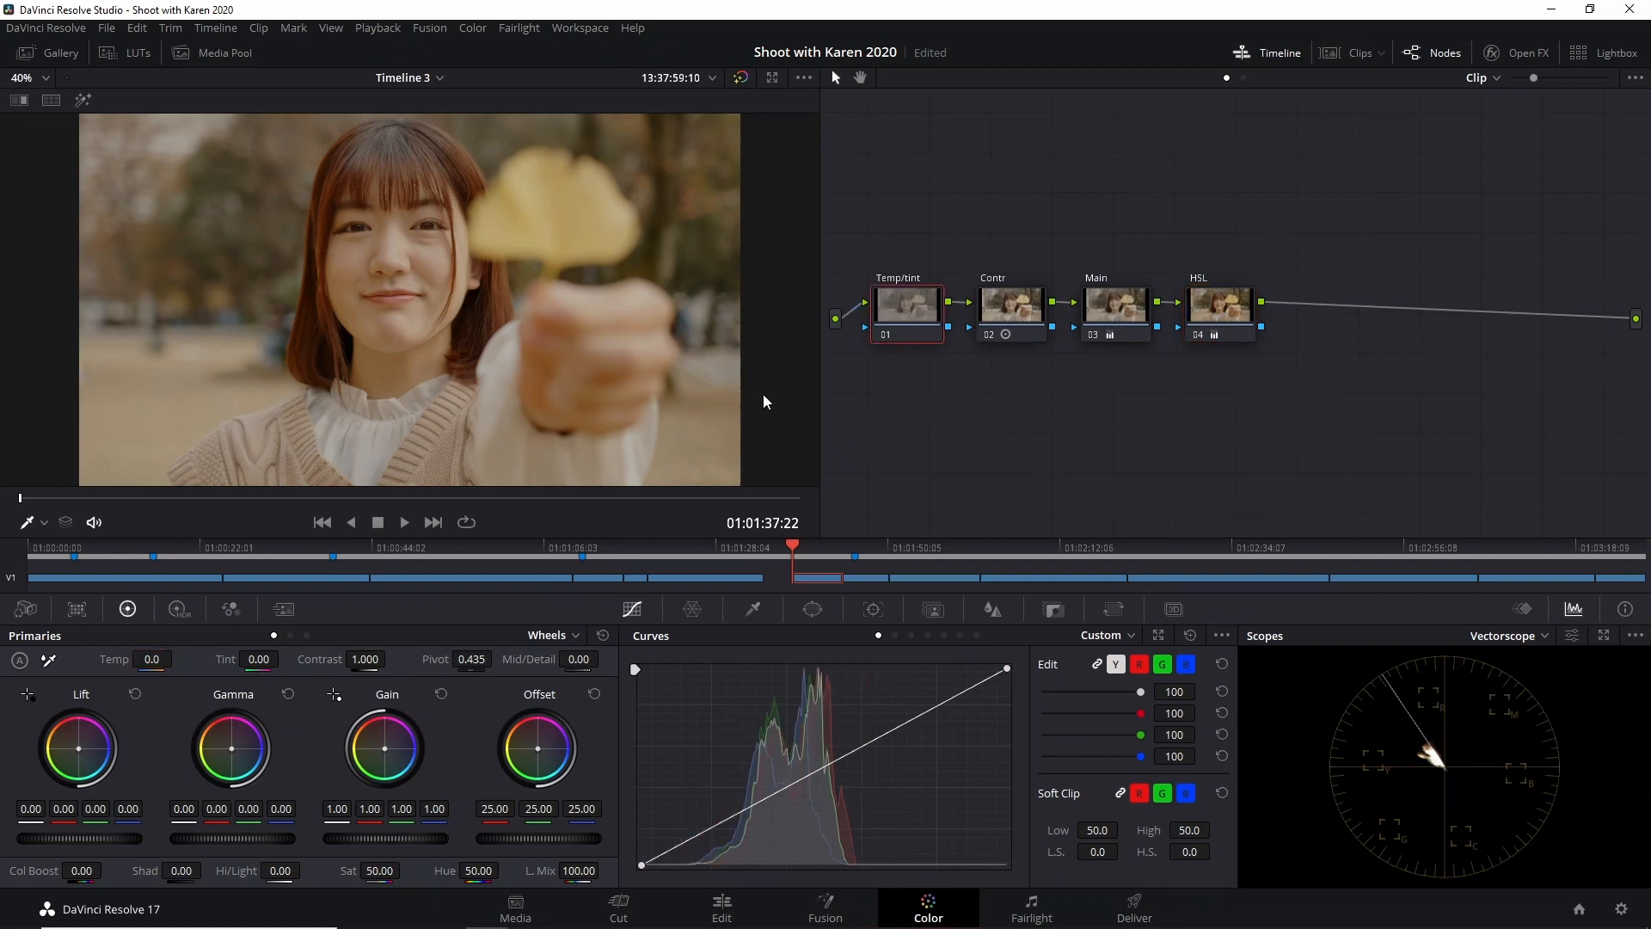
{"action": "left_click", "coordinate": [153, 659]}
{"action": "type", "text": "-140"}
{"action": "key", "text": "Return"}
{"action": "left_click_drag", "start_coordinate": [152, 659], "coordinate": [133, 659]}
{"action": "left_click_drag", "start_coordinate": [258, 659], "coordinate": [241, 659]}
Set the HSL node's saturation to 100.
{"action": "left_click", "coordinate": [1191, 327]}
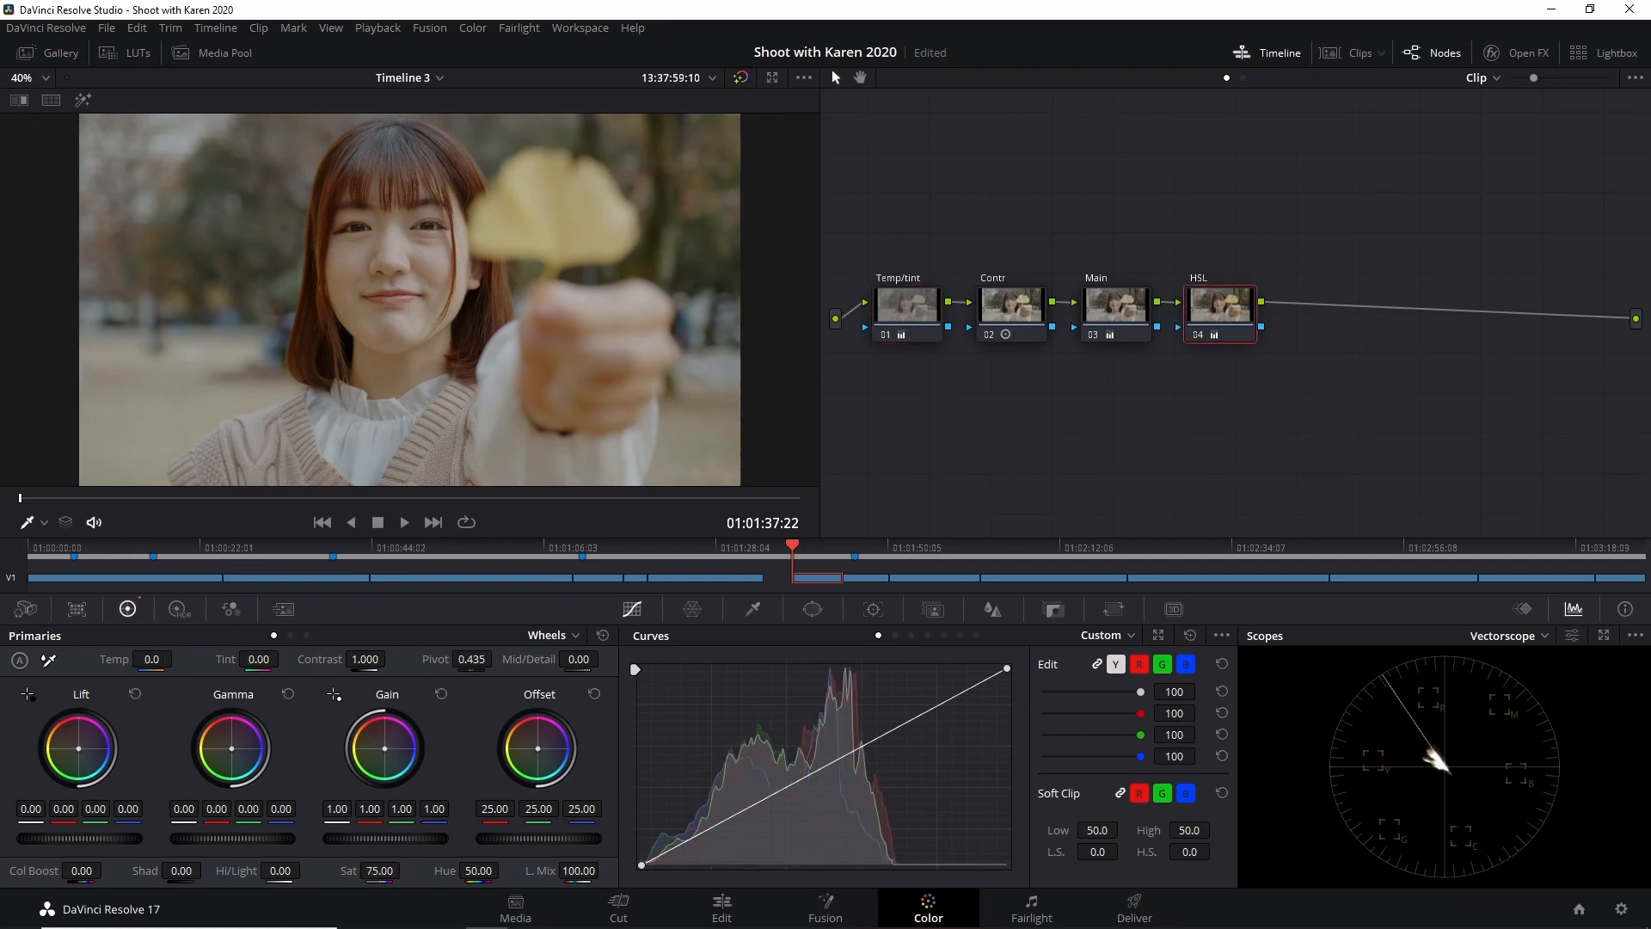
{"action": "left_click", "coordinate": [378, 870]}
{"action": "type", "text": "100"}
{"action": "key", "text": "Return"}
Shift the HSL node's Lift toward blue, with red -0.01 and blue 0.02, and nudge the Gamma colour balance very slightly.
{"action": "left_click_drag", "start_coordinate": [78, 748], "coordinate": [80, 749]}
{"action": "left_click_drag", "start_coordinate": [80, 749], "coordinate": [80, 750]}
{"action": "left_click_drag", "start_coordinate": [235, 755], "coordinate": [236, 754]}
{"action": "left_click_drag", "start_coordinate": [234, 755], "coordinate": [233, 754]}
{"action": "left_click_drag", "start_coordinate": [232, 751], "coordinate": [232, 750]}
Shift the HSL node's Gain toward teal, with red 0.98, green 1.01 and blue 1.01.
{"action": "left_click_drag", "start_coordinate": [385, 755], "coordinate": [387, 756]}
{"action": "double_click", "coordinate": [387, 756]}
{"action": "left_click_drag", "start_coordinate": [389, 756], "coordinate": [388, 755]}
Add a new node in parallel with the HSL node, branching from Main, and label it Tone.
{"action": "right_click", "coordinate": [1225, 312]}
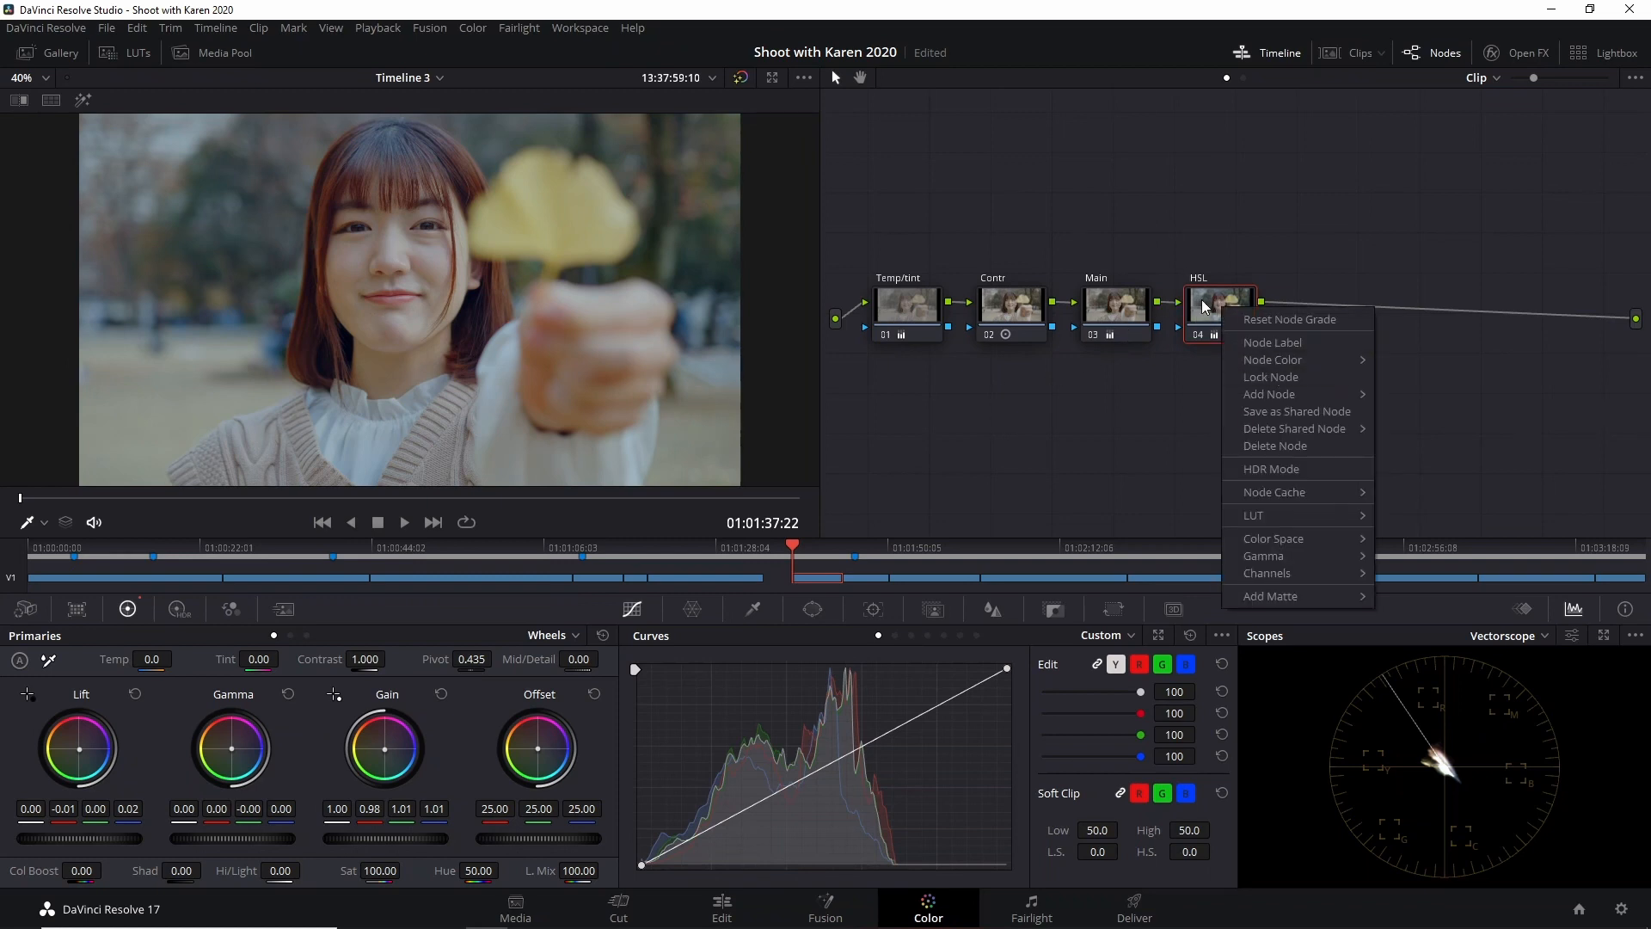
{"action": "right_click", "coordinate": [1204, 303]}
{"action": "mouse_move", "coordinate": [1288, 386]}
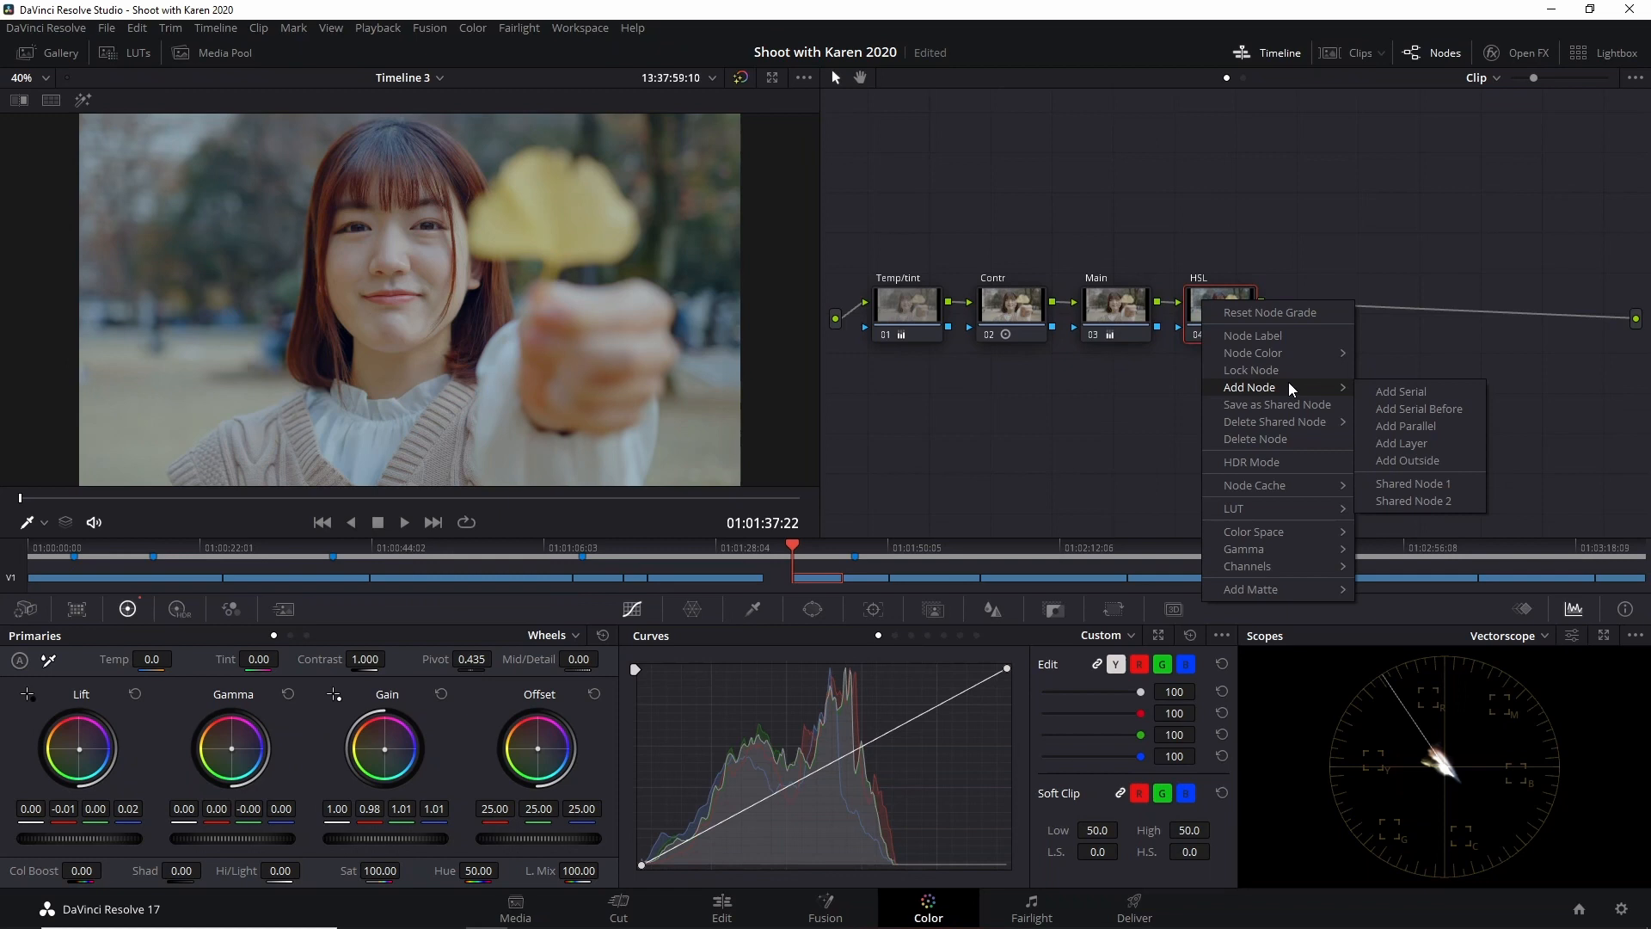
{"action": "left_click", "coordinate": [1400, 421]}
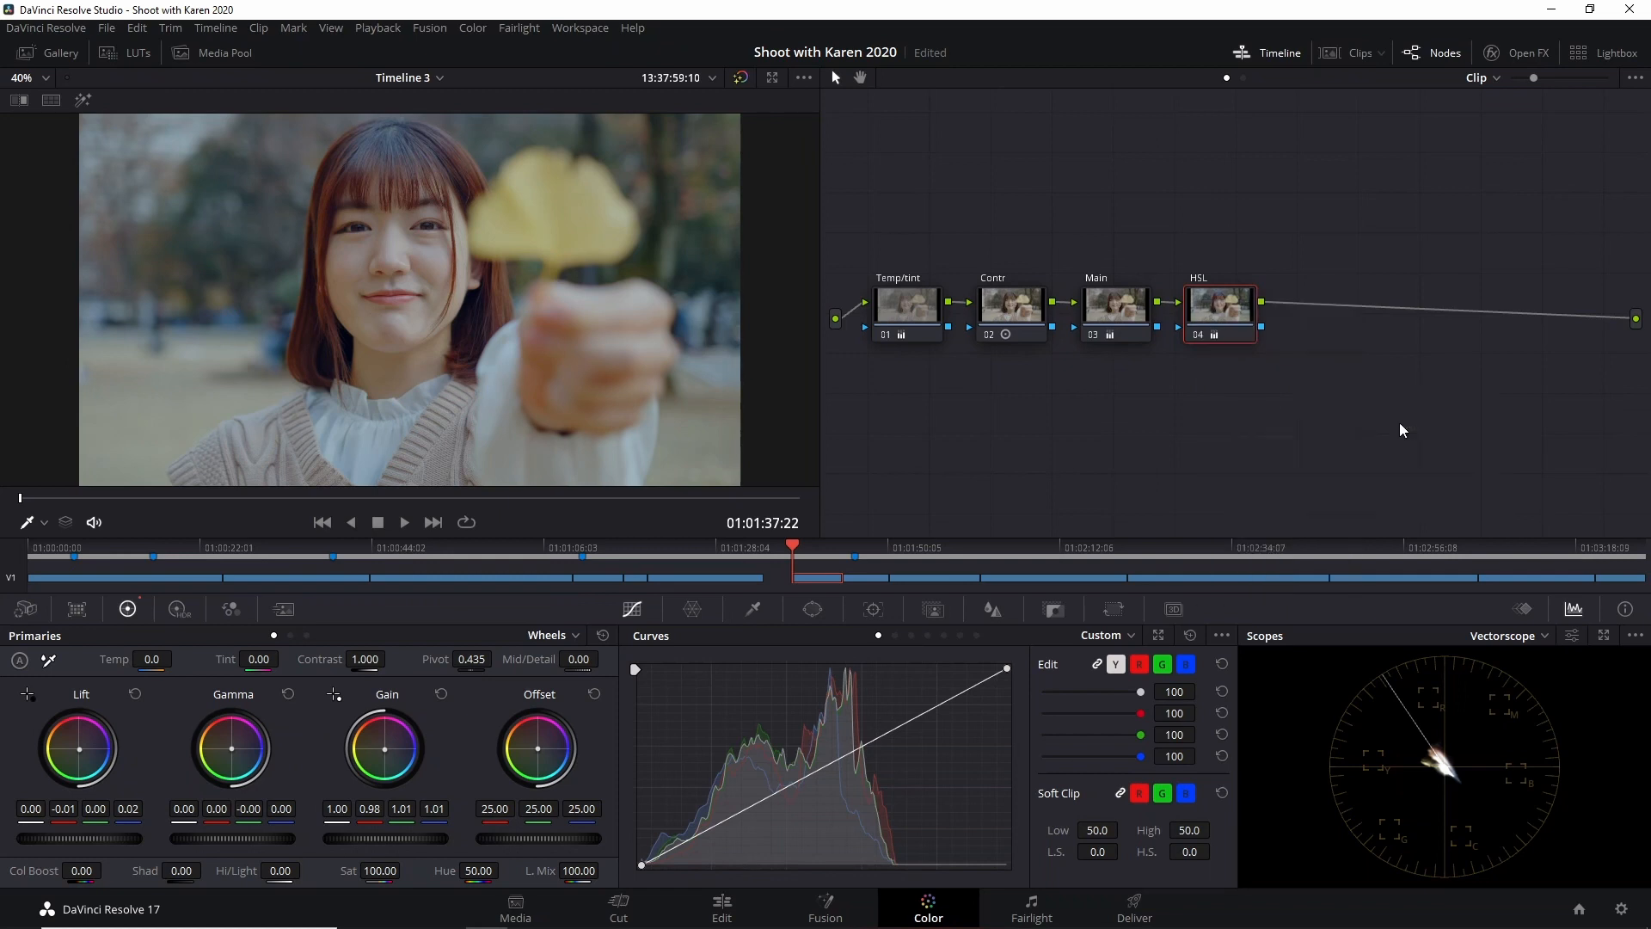
{"action": "left_click_drag", "start_coordinate": [1230, 315], "coordinate": [1231, 306]}
{"action": "left_click", "coordinate": [1240, 368]}
{"action": "right_click", "coordinate": [1240, 368]}
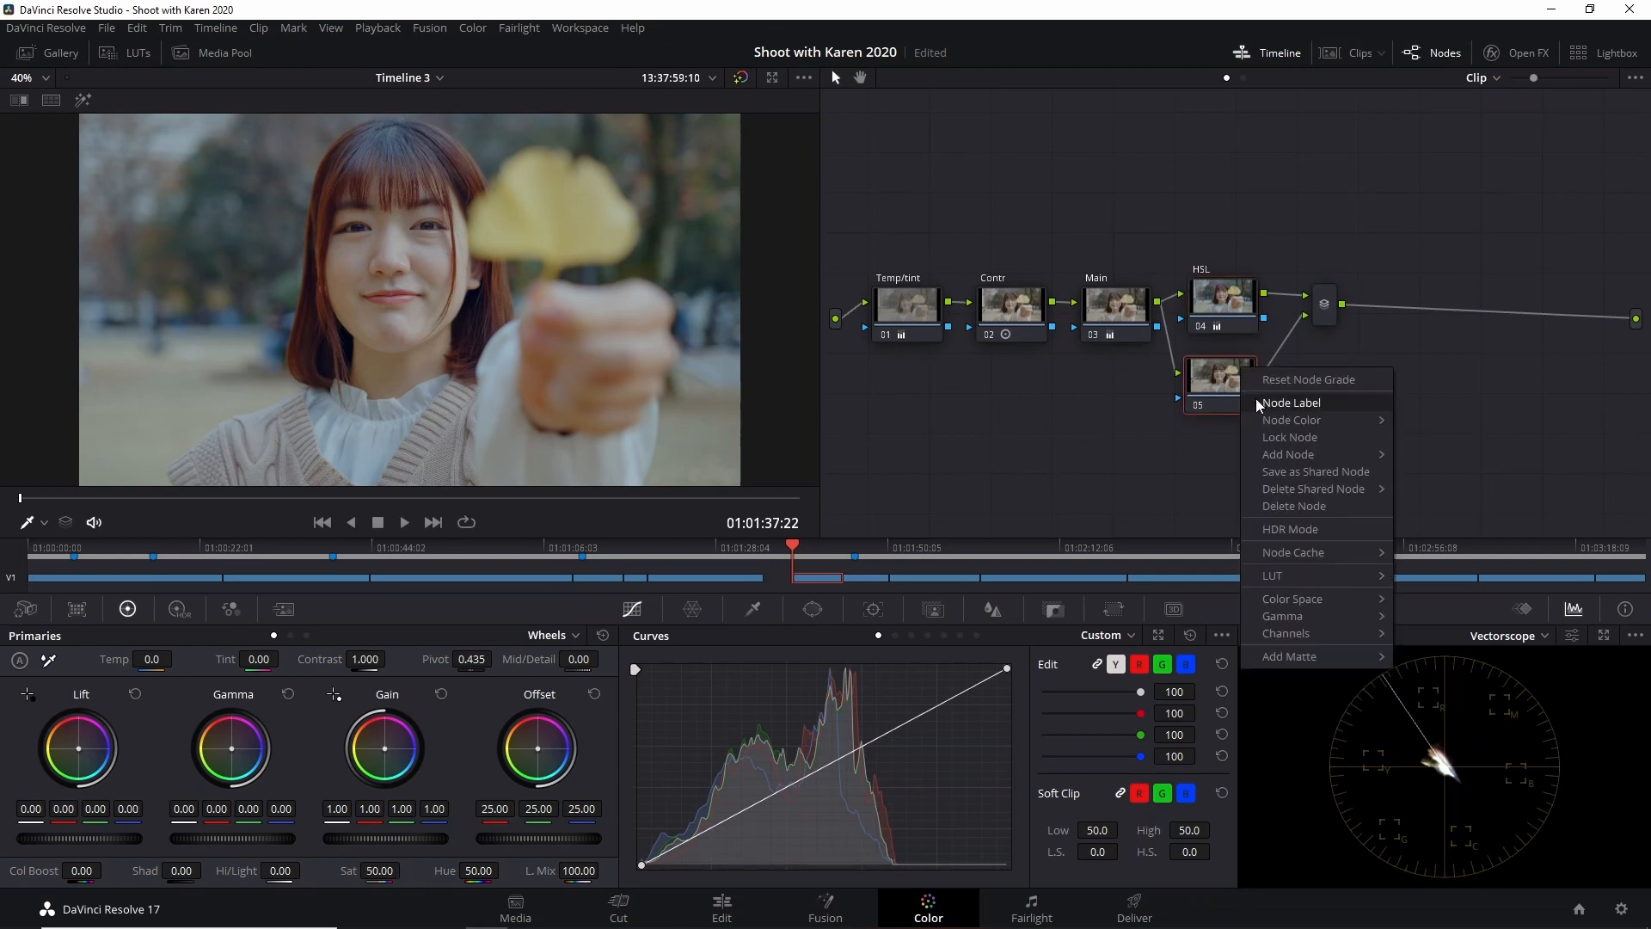
{"action": "left_click", "coordinate": [1258, 400]}
{"action": "type", "text": "Tone"}
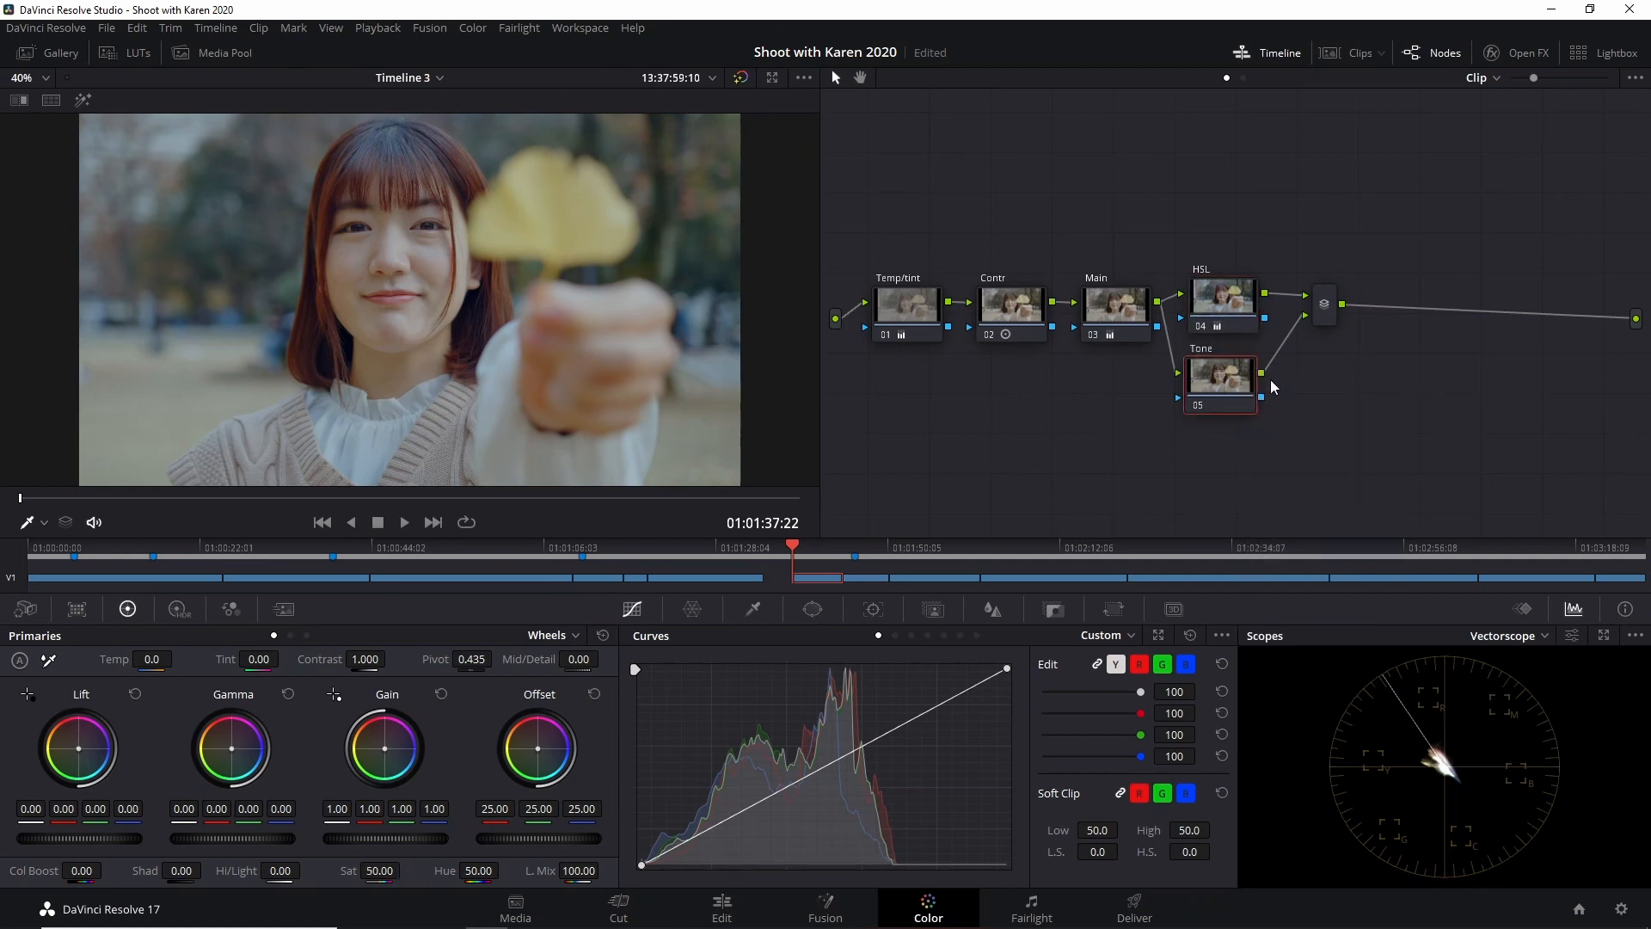
Rearrange the HSL, Tone and mixer nodes so the two branches sit compactly above and below the main node chain.
{"action": "left_click_drag", "start_coordinate": [1321, 328], "coordinate": [1294, 355]}
{"action": "left_click_drag", "start_coordinate": [1180, 244], "coordinate": [1297, 421]}
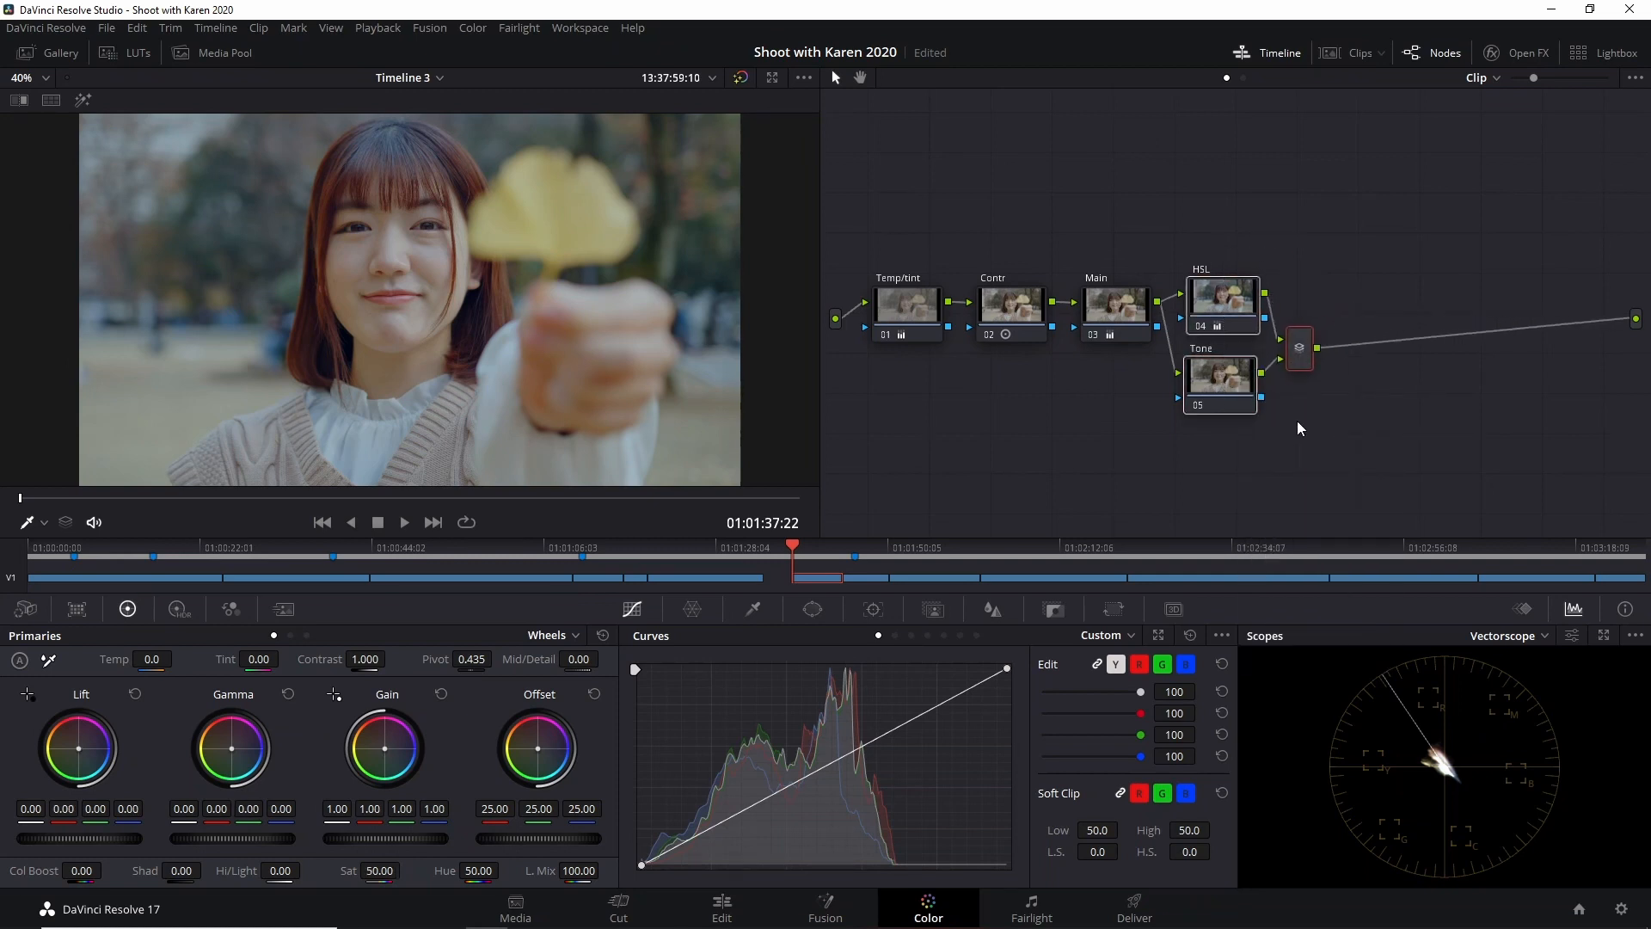
{"action": "left_click_drag", "start_coordinate": [1298, 362], "coordinate": [1244, 384]}
{"action": "left_click", "coordinate": [1312, 401]}
{"action": "left_click_drag", "start_coordinate": [1212, 229], "coordinate": [1317, 437]}
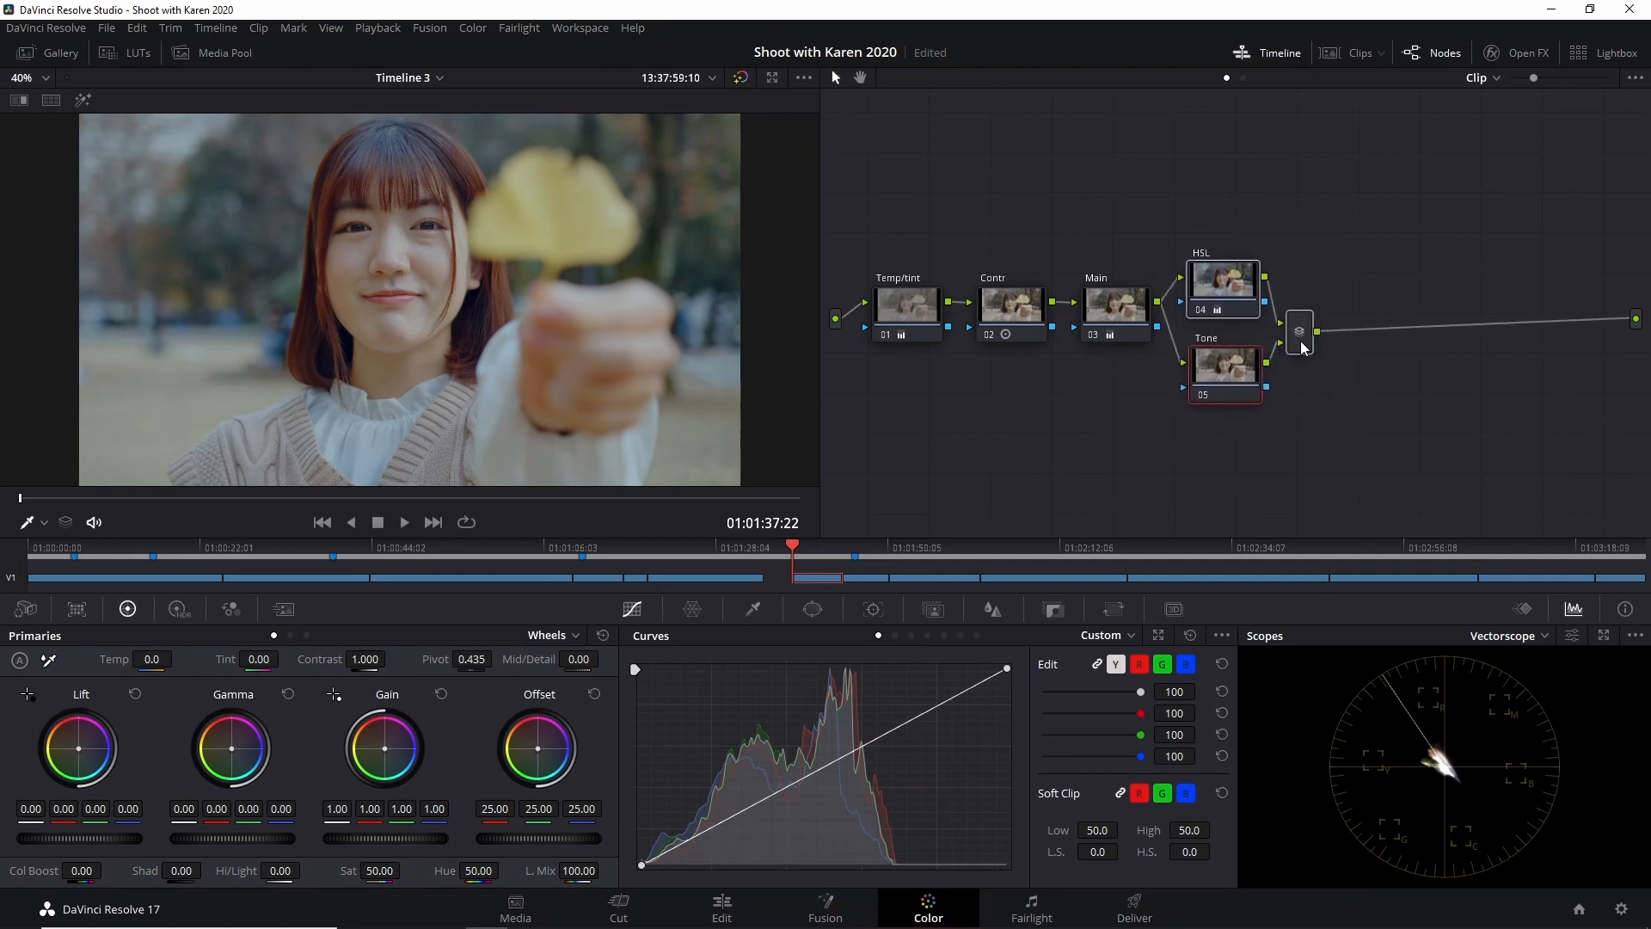
{"action": "left_click_drag", "start_coordinate": [1300, 341], "coordinate": [1299, 334]}
{"action": "left_click", "coordinate": [1332, 379]}
On the Tone node, sample the woman's facial skin with the HSL qualifier and turn on the highlight view of the selection.
{"action": "left_click", "coordinate": [1220, 370]}
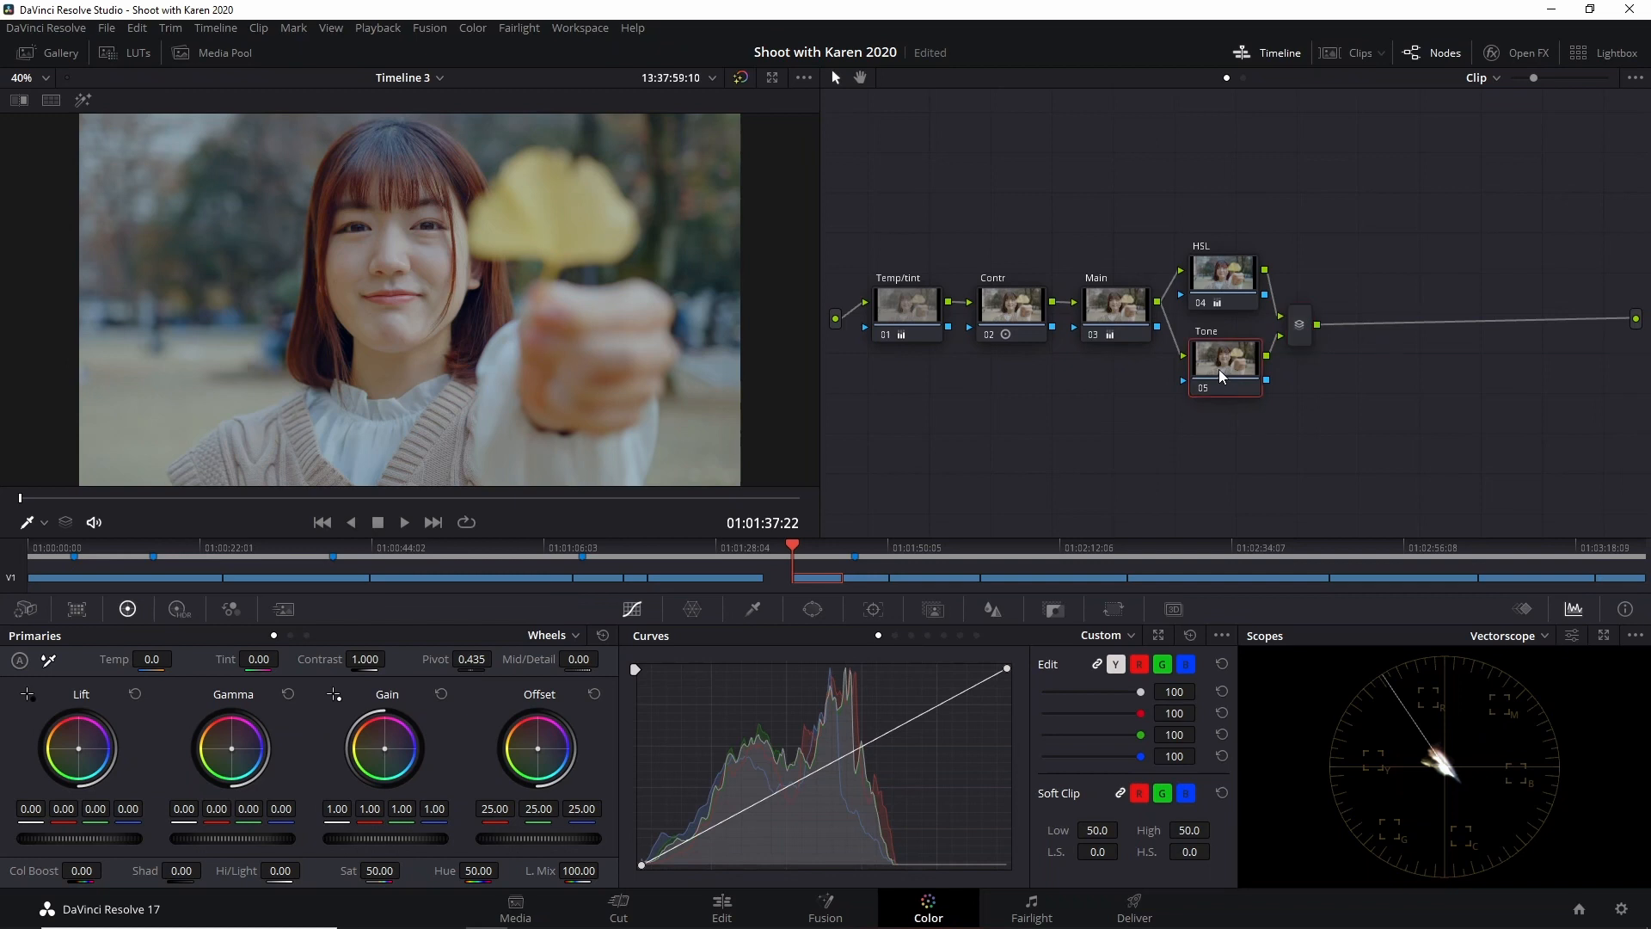
{"action": "left_click", "coordinate": [756, 608]}
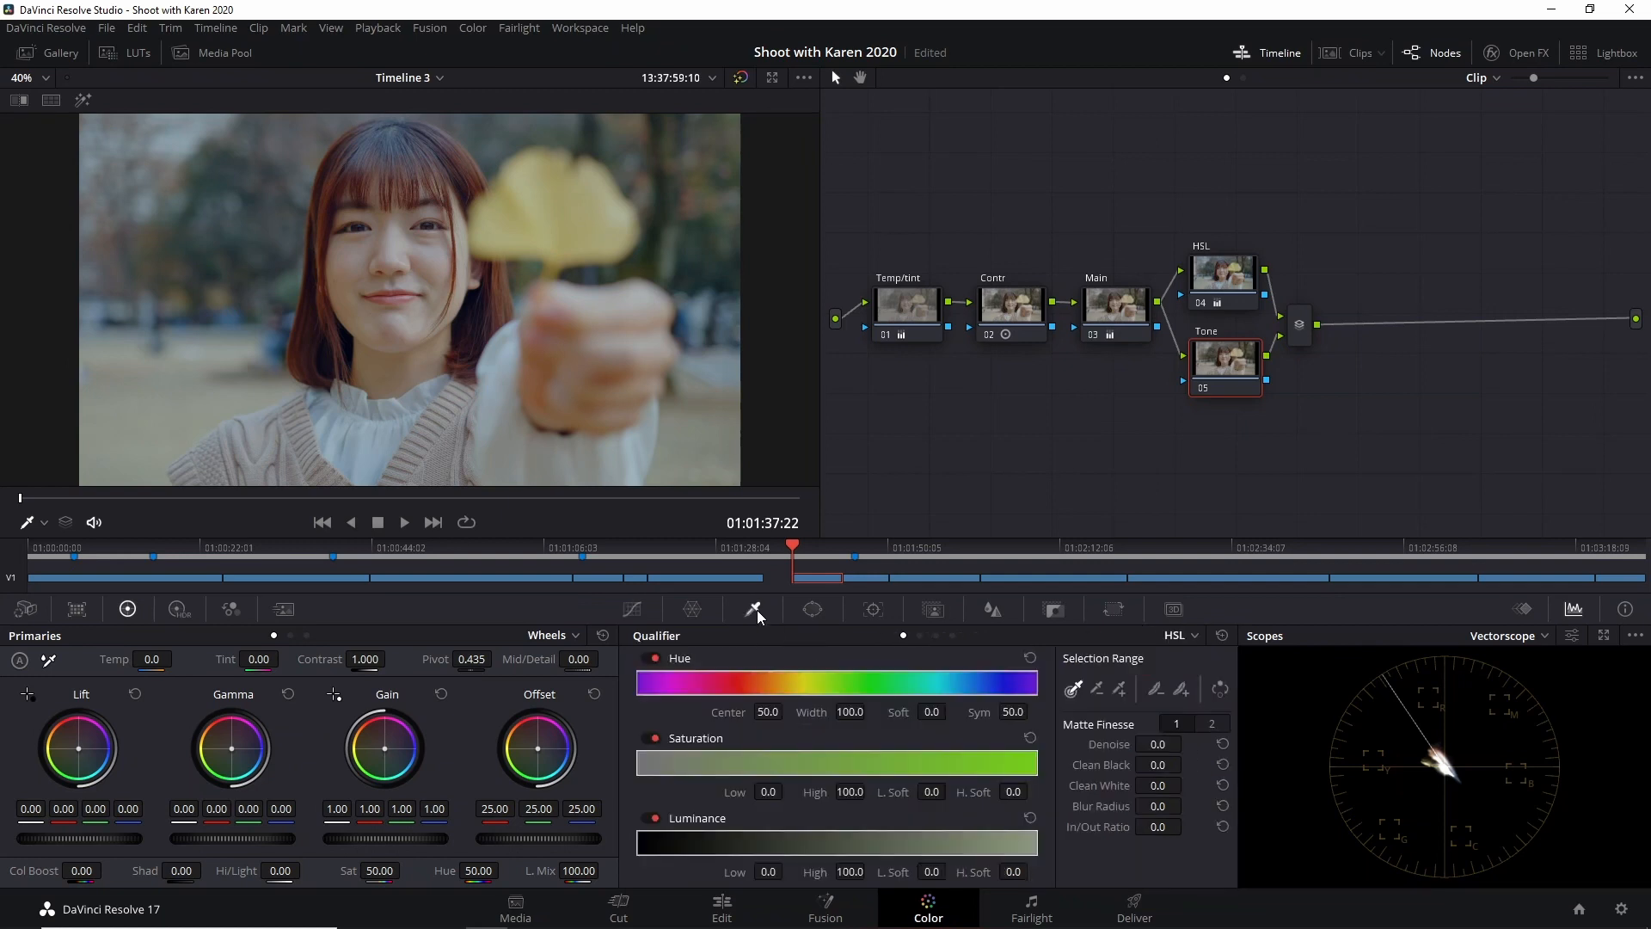
{"action": "left_click", "coordinate": [404, 236]}
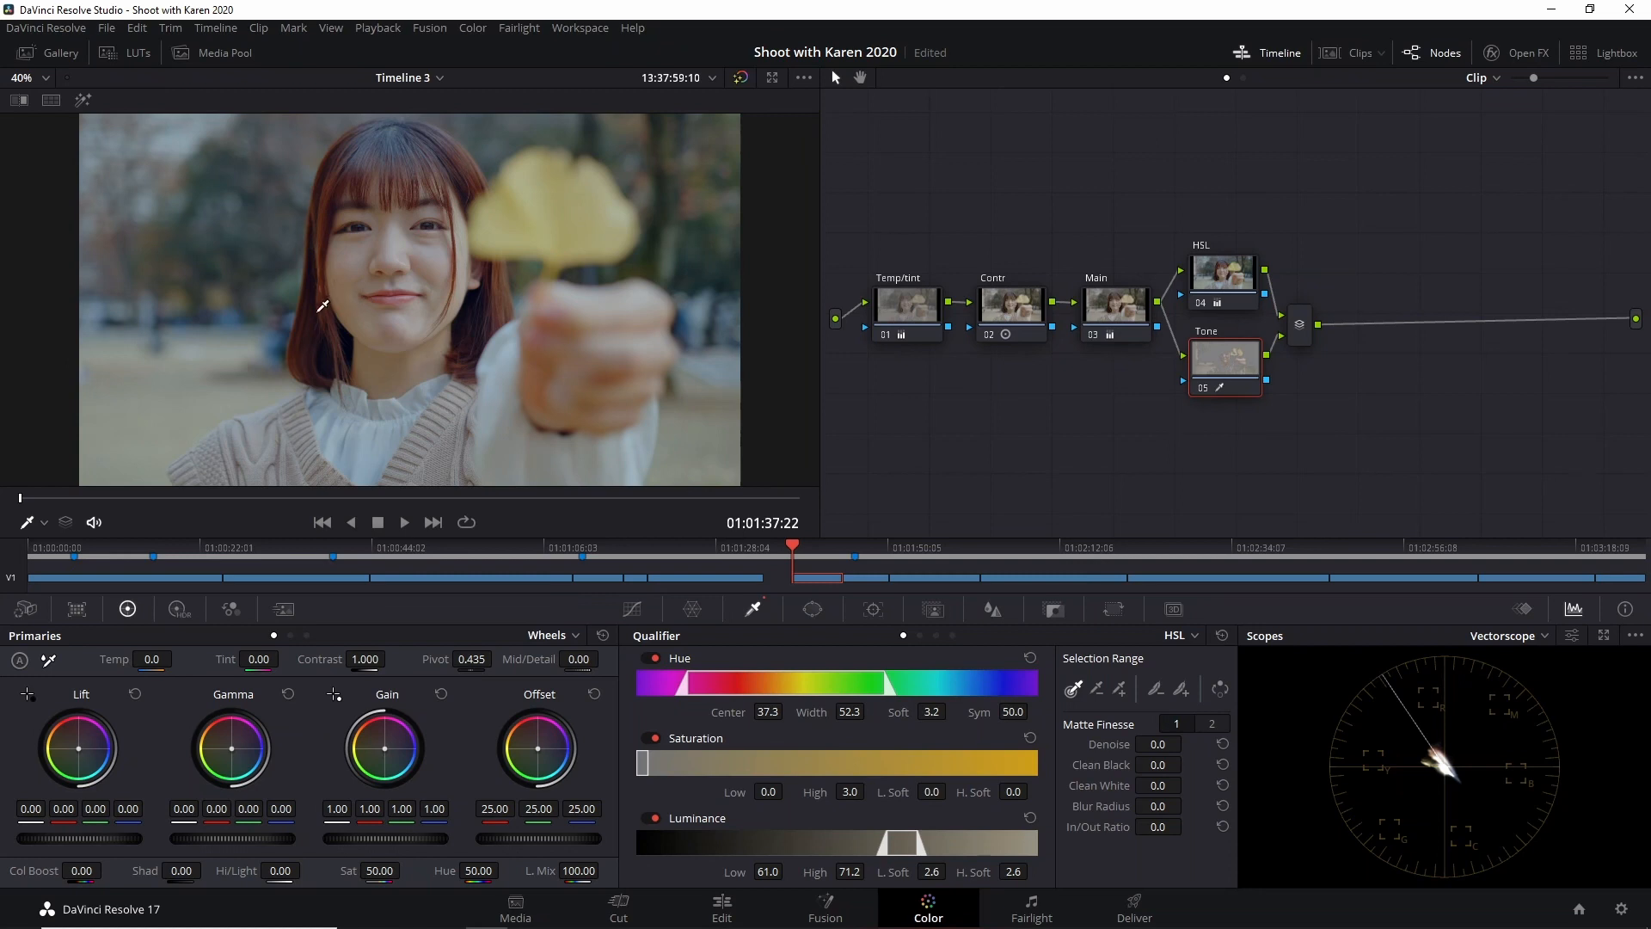
{"action": "left_click", "coordinate": [82, 101]}
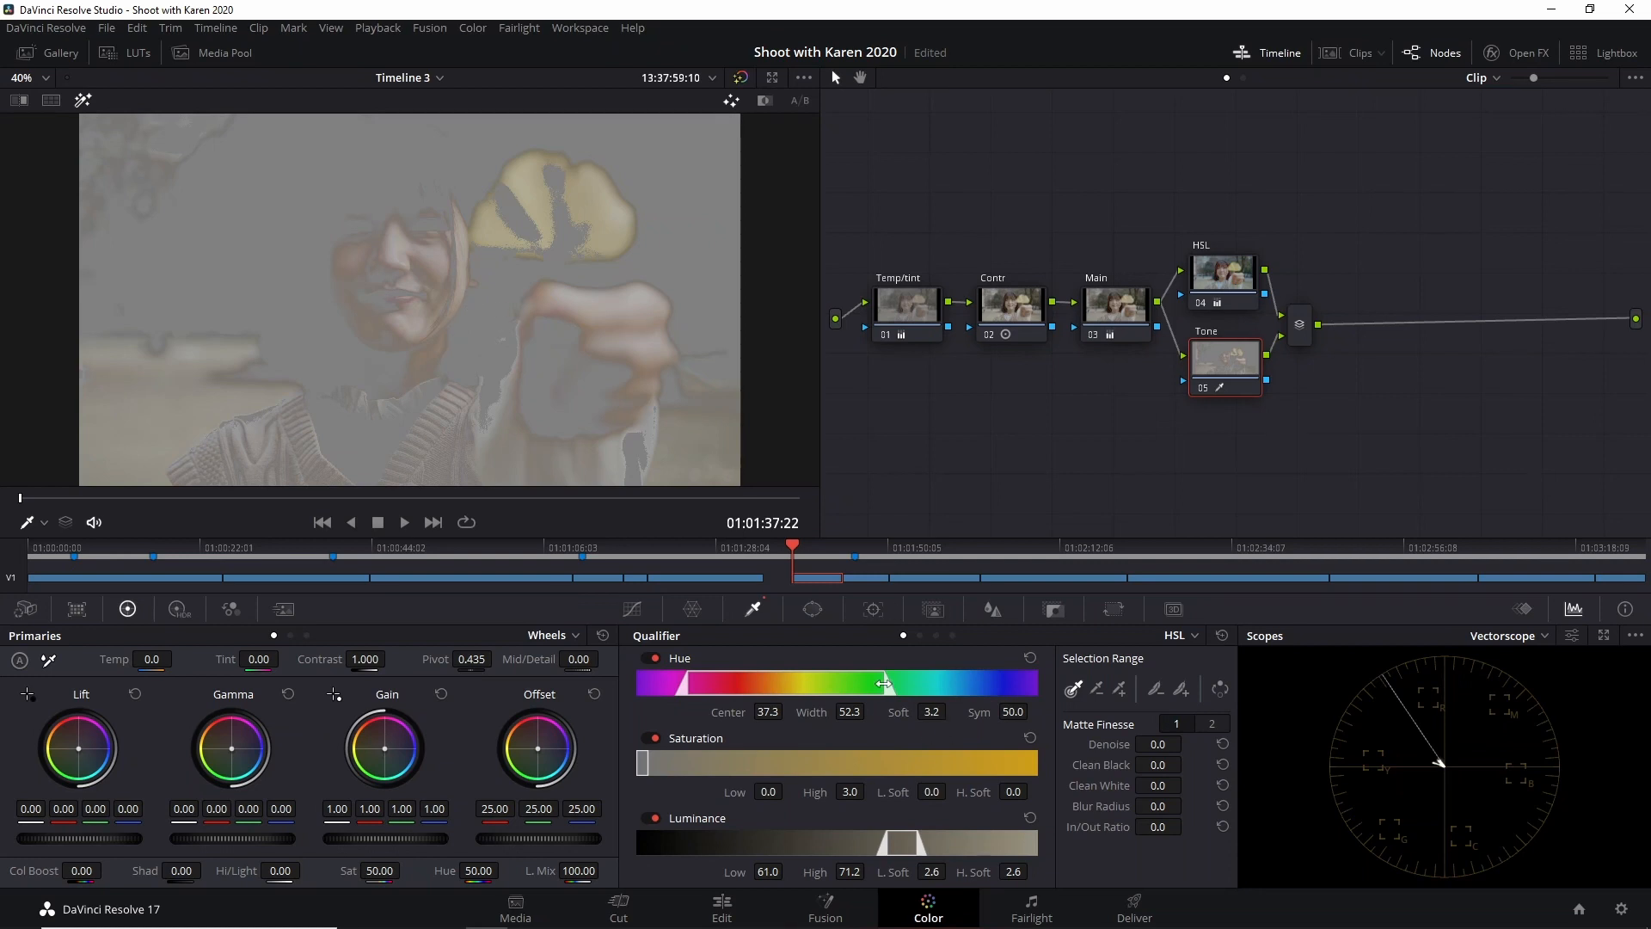
Narrow the qualifier's hue range to center 32.8 and width 17.2, and extend the luminance low to 58.9.
{"action": "left_click_drag", "start_coordinate": [889, 685], "coordinate": [780, 688]}
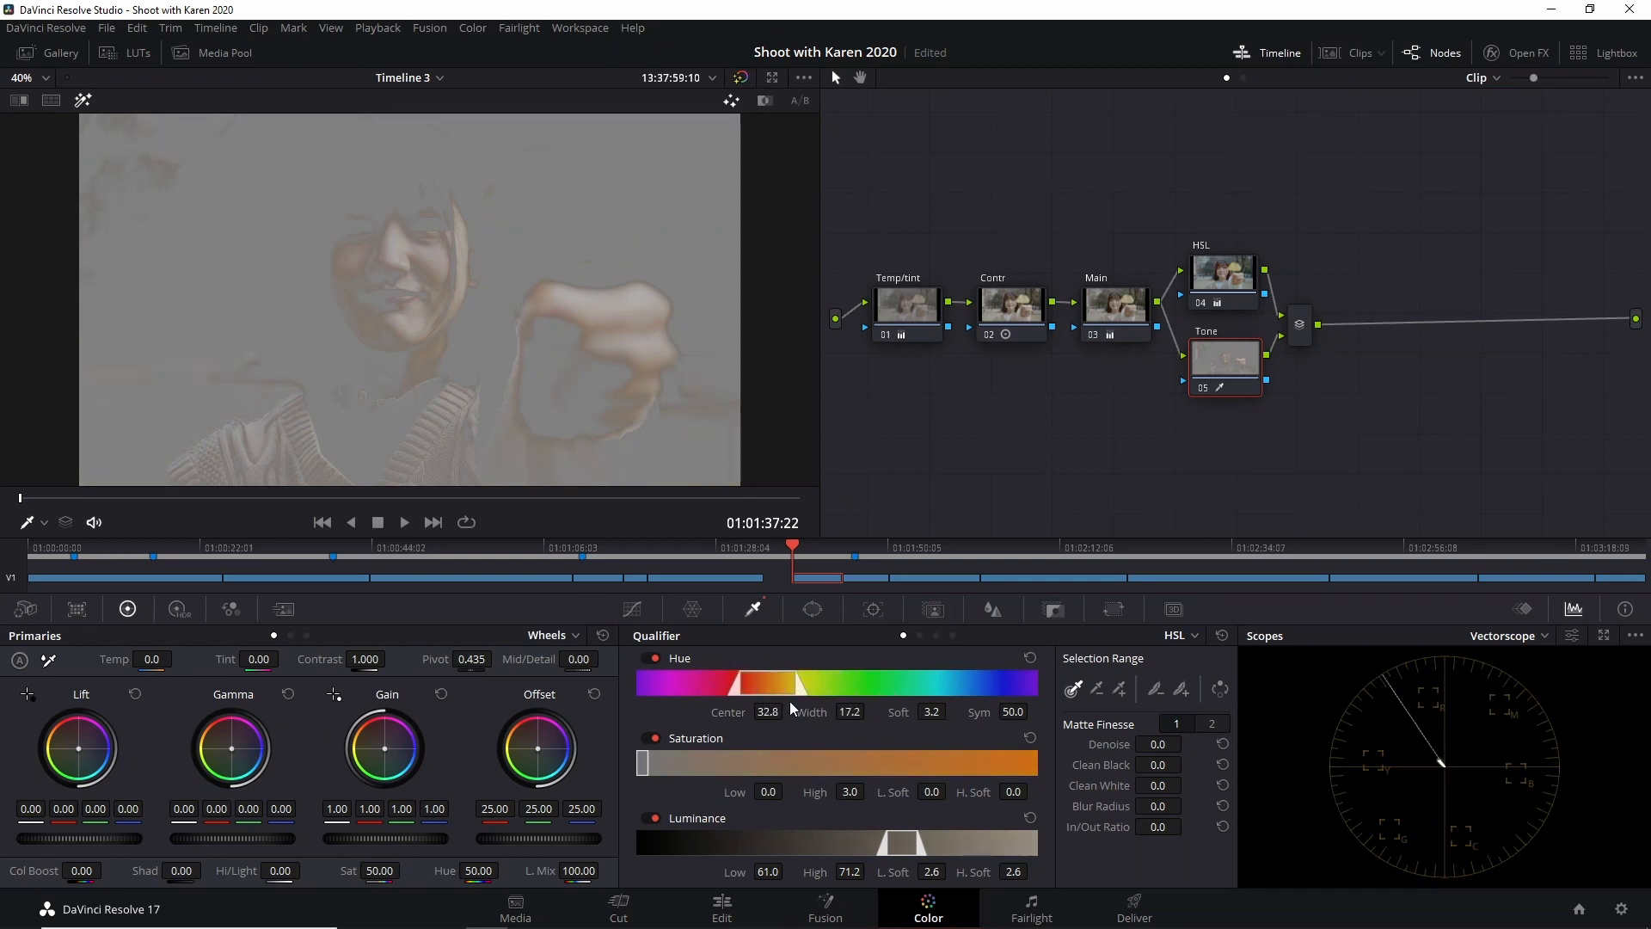
{"action": "left_click_drag", "start_coordinate": [888, 842], "coordinate": [879, 842]}
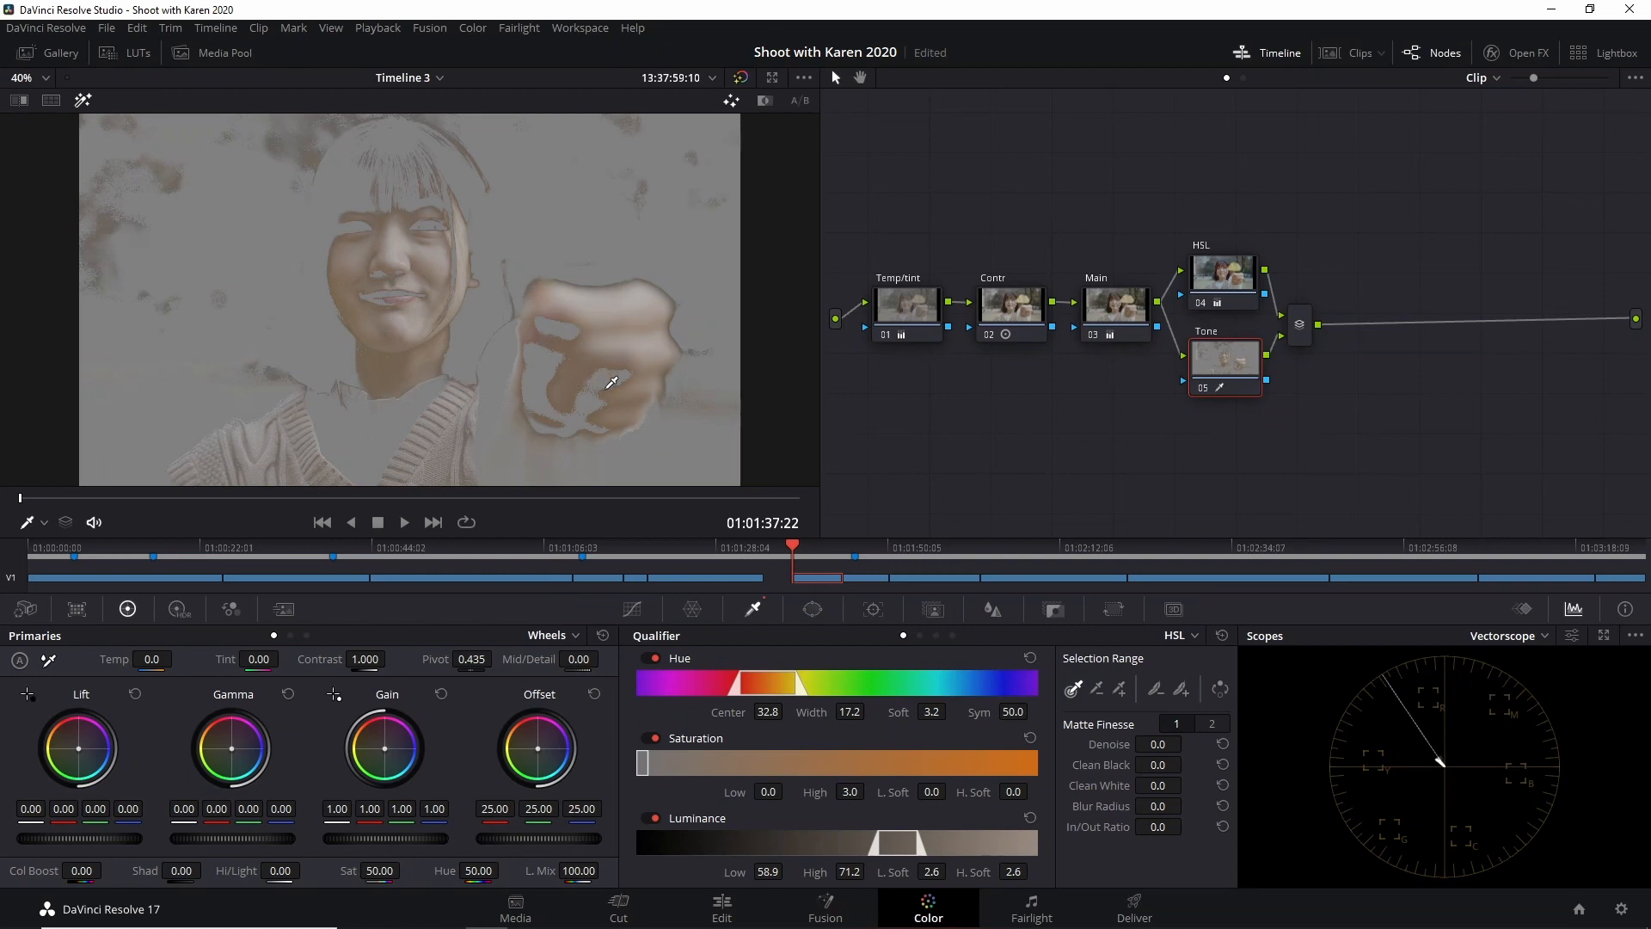
{"action": "scroll", "coordinate": [575, 384], "scroll_direction": "up", "scroll_amount": 8}
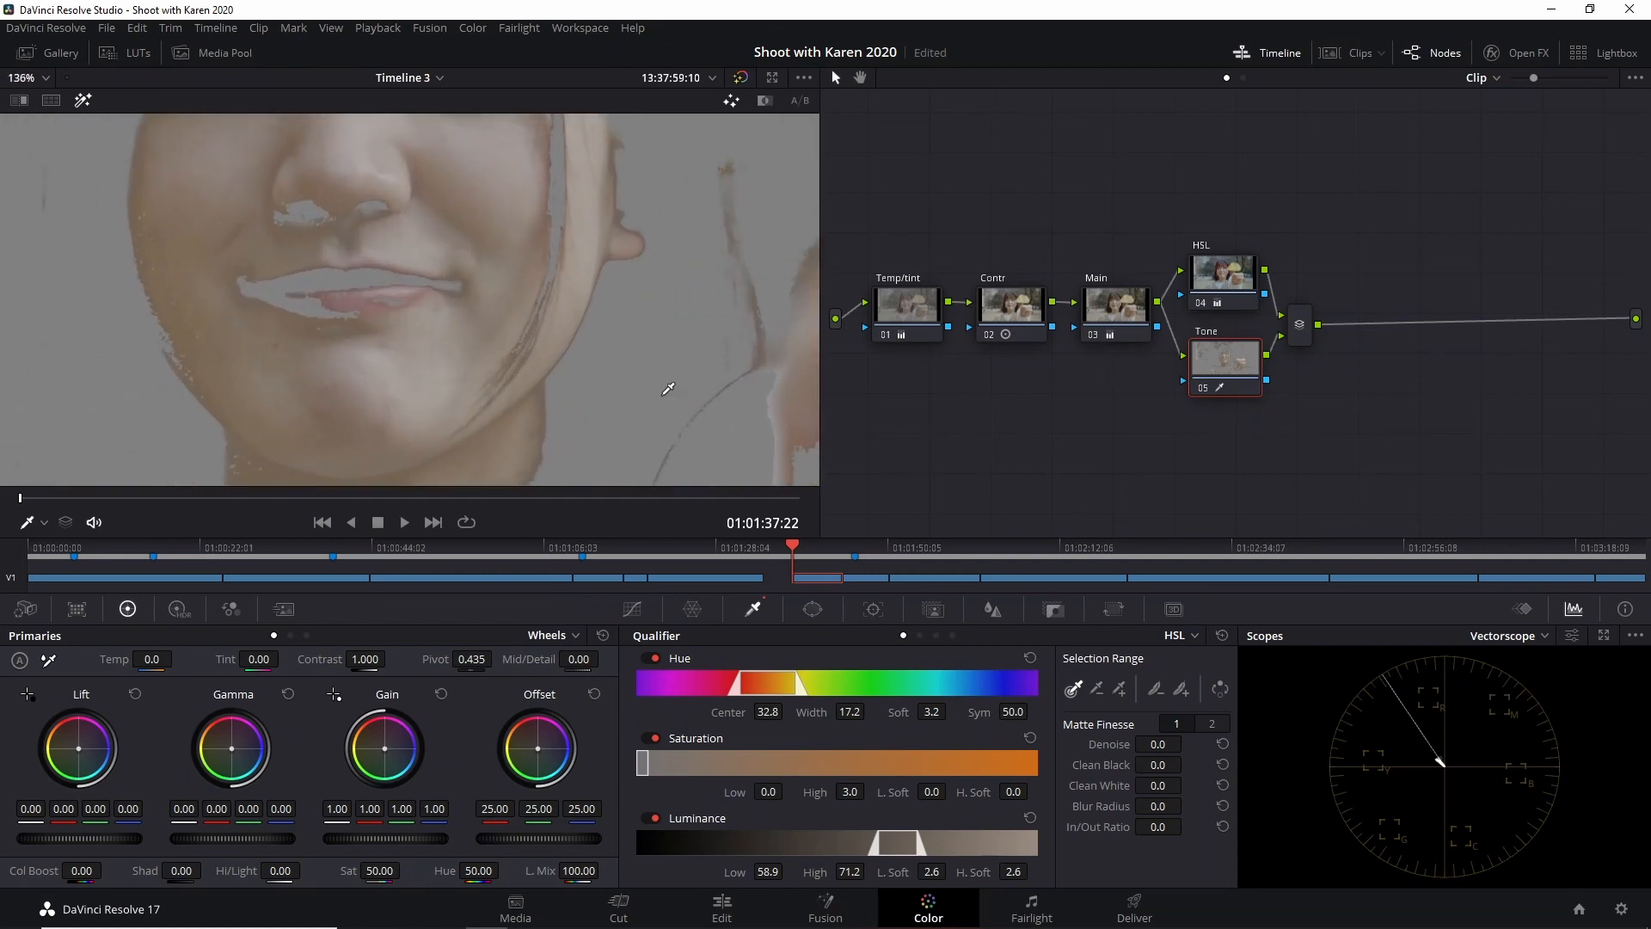
Fit the whole frame in the viewer and set the Tone qualifier's matte Denoise to 50.7.
{"action": "left_click_drag", "start_coordinate": [663, 396], "coordinate": [625, 323]}
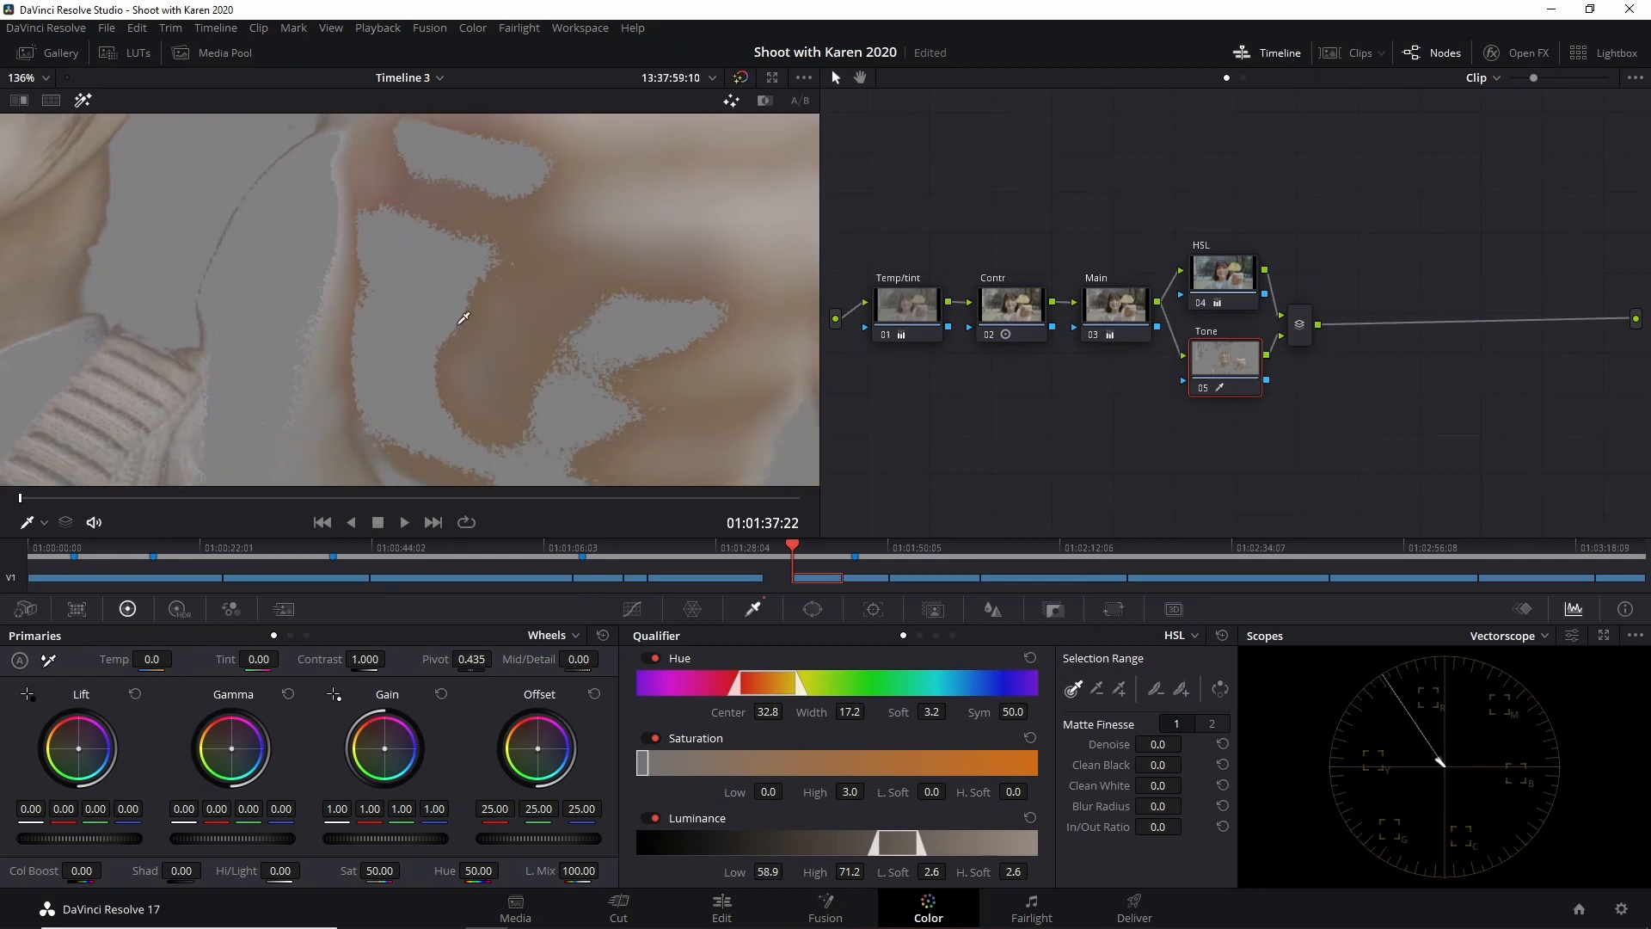
{"action": "left_click", "coordinate": [26, 78]}
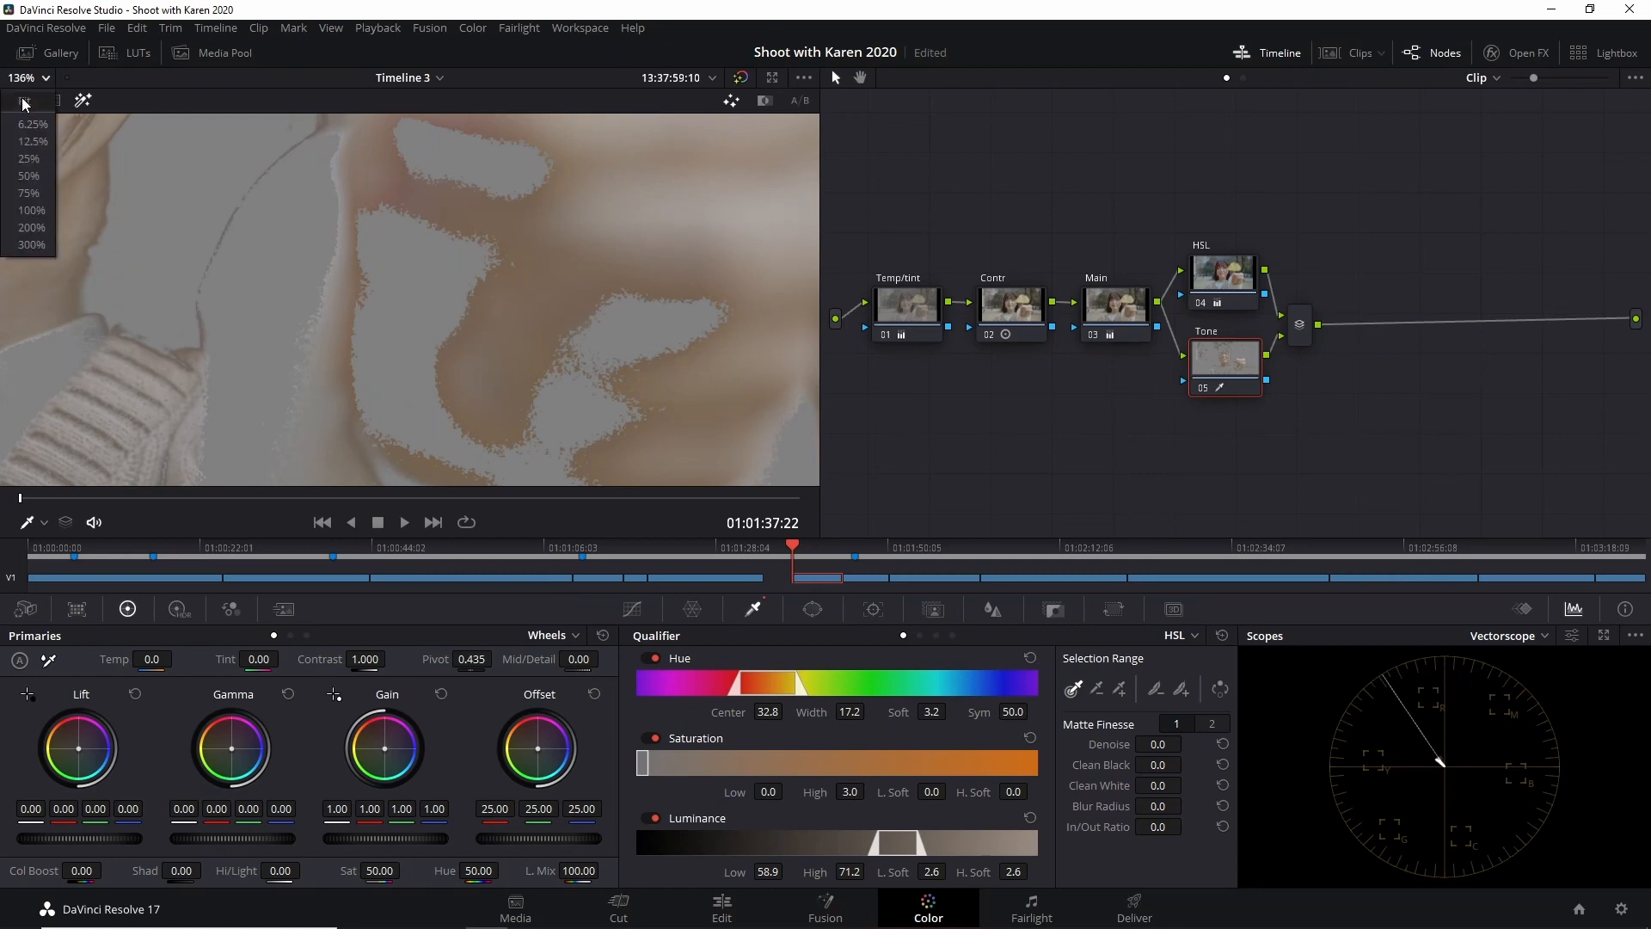
{"action": "left_click", "coordinate": [24, 100]}
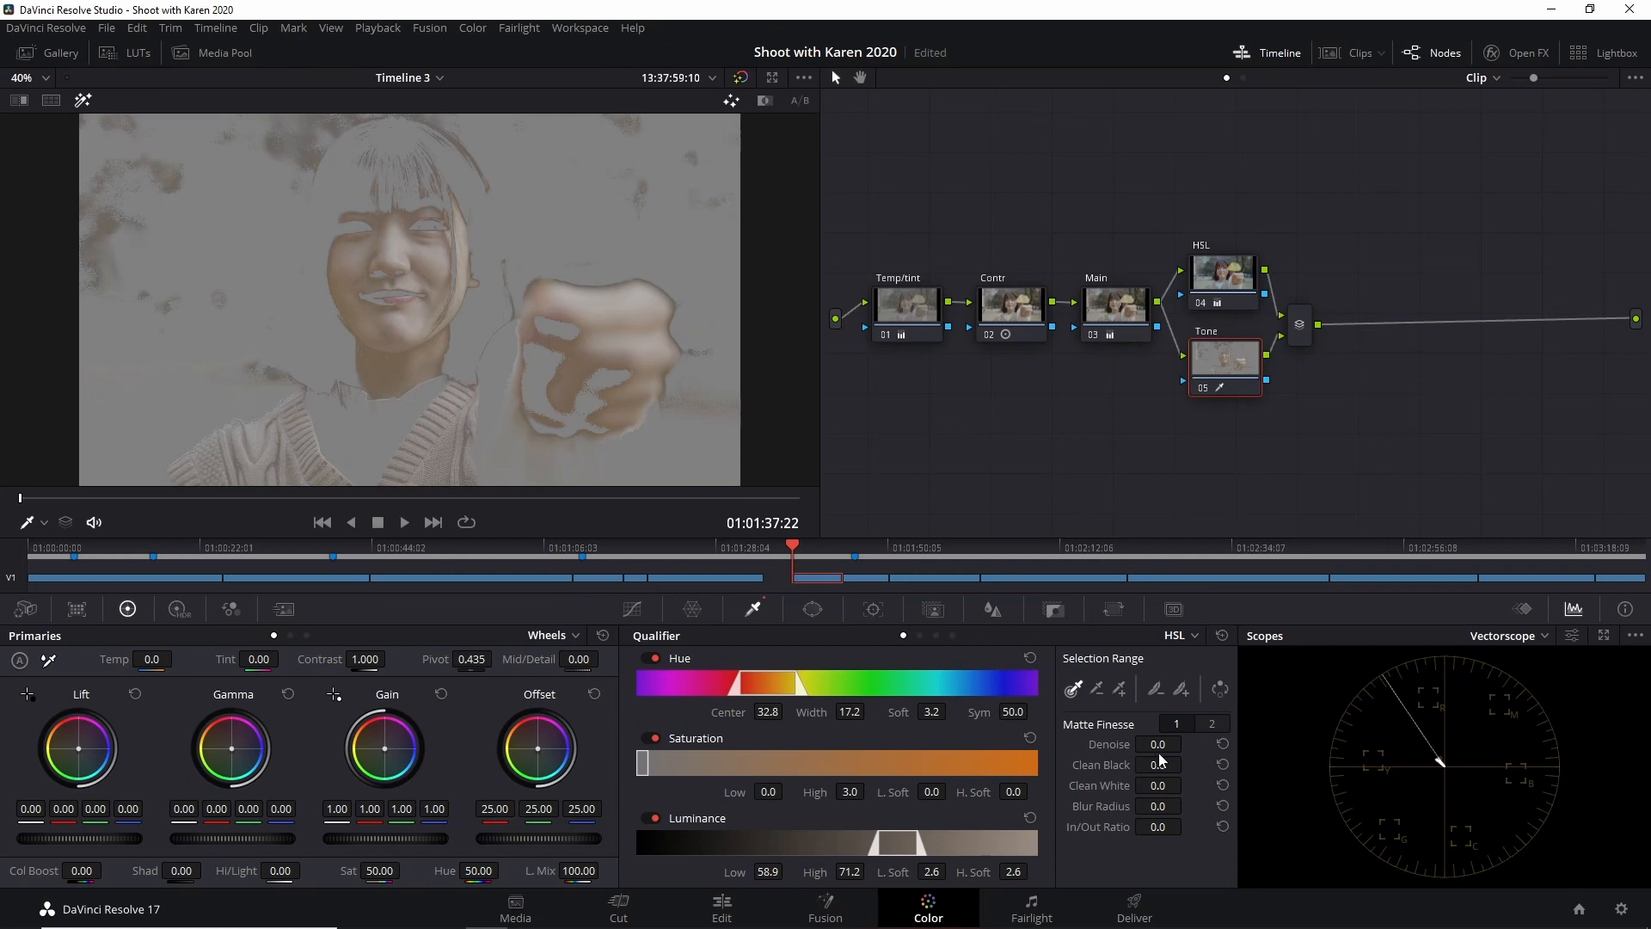
{"action": "left_click_drag", "start_coordinate": [1186, 743], "coordinate": [1187, 743]}
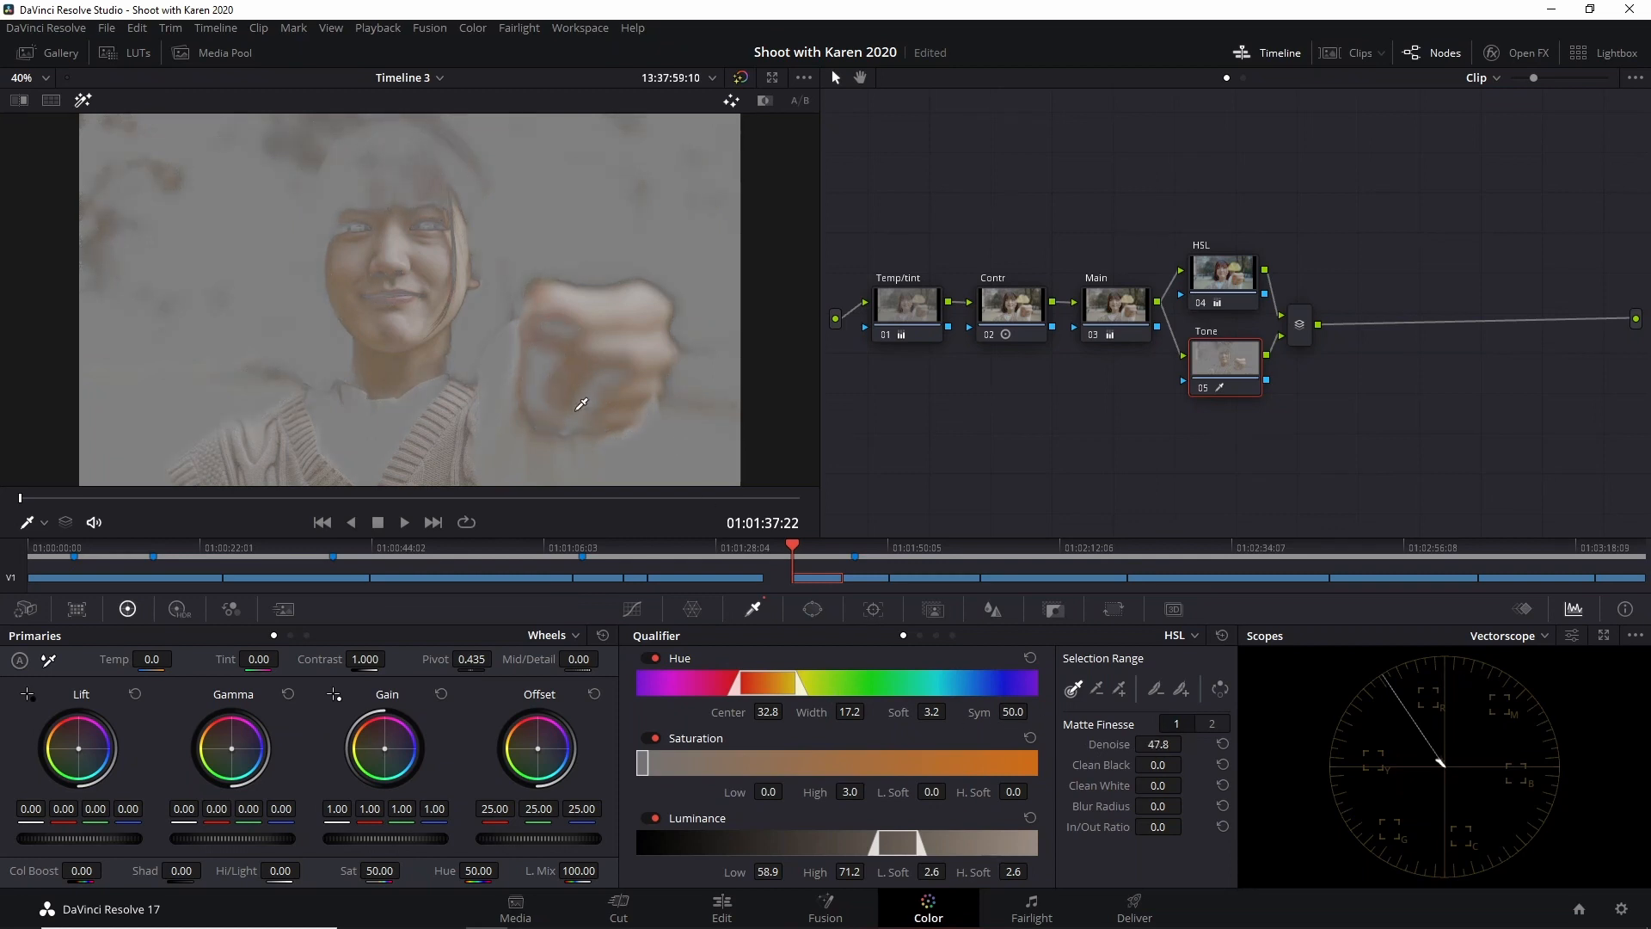
{"action": "left_click_drag", "start_coordinate": [1185, 745], "coordinate": [1187, 743]}
Add a circular window around the woman's face on the Tone node, with aspect 34.09, pan 49.46, tilt 50.84 and softness 10.39.
{"action": "left_click", "coordinate": [813, 610]}
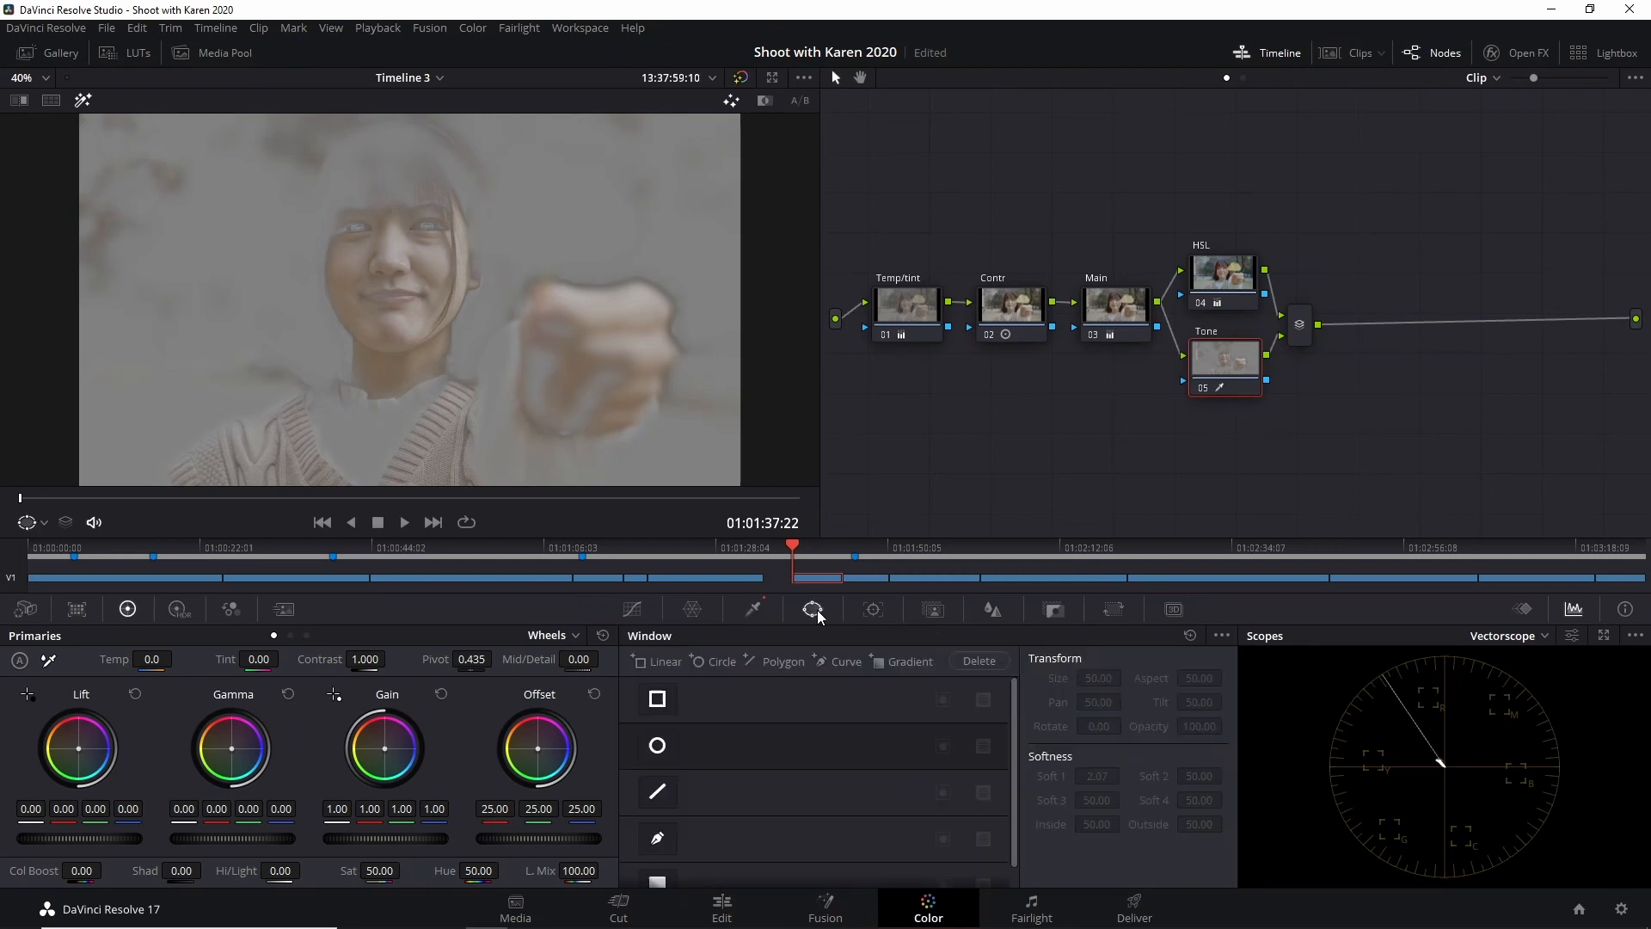
{"action": "left_click", "coordinate": [656, 747]}
{"action": "left_click_drag", "start_coordinate": [440, 313], "coordinate": [483, 273]}
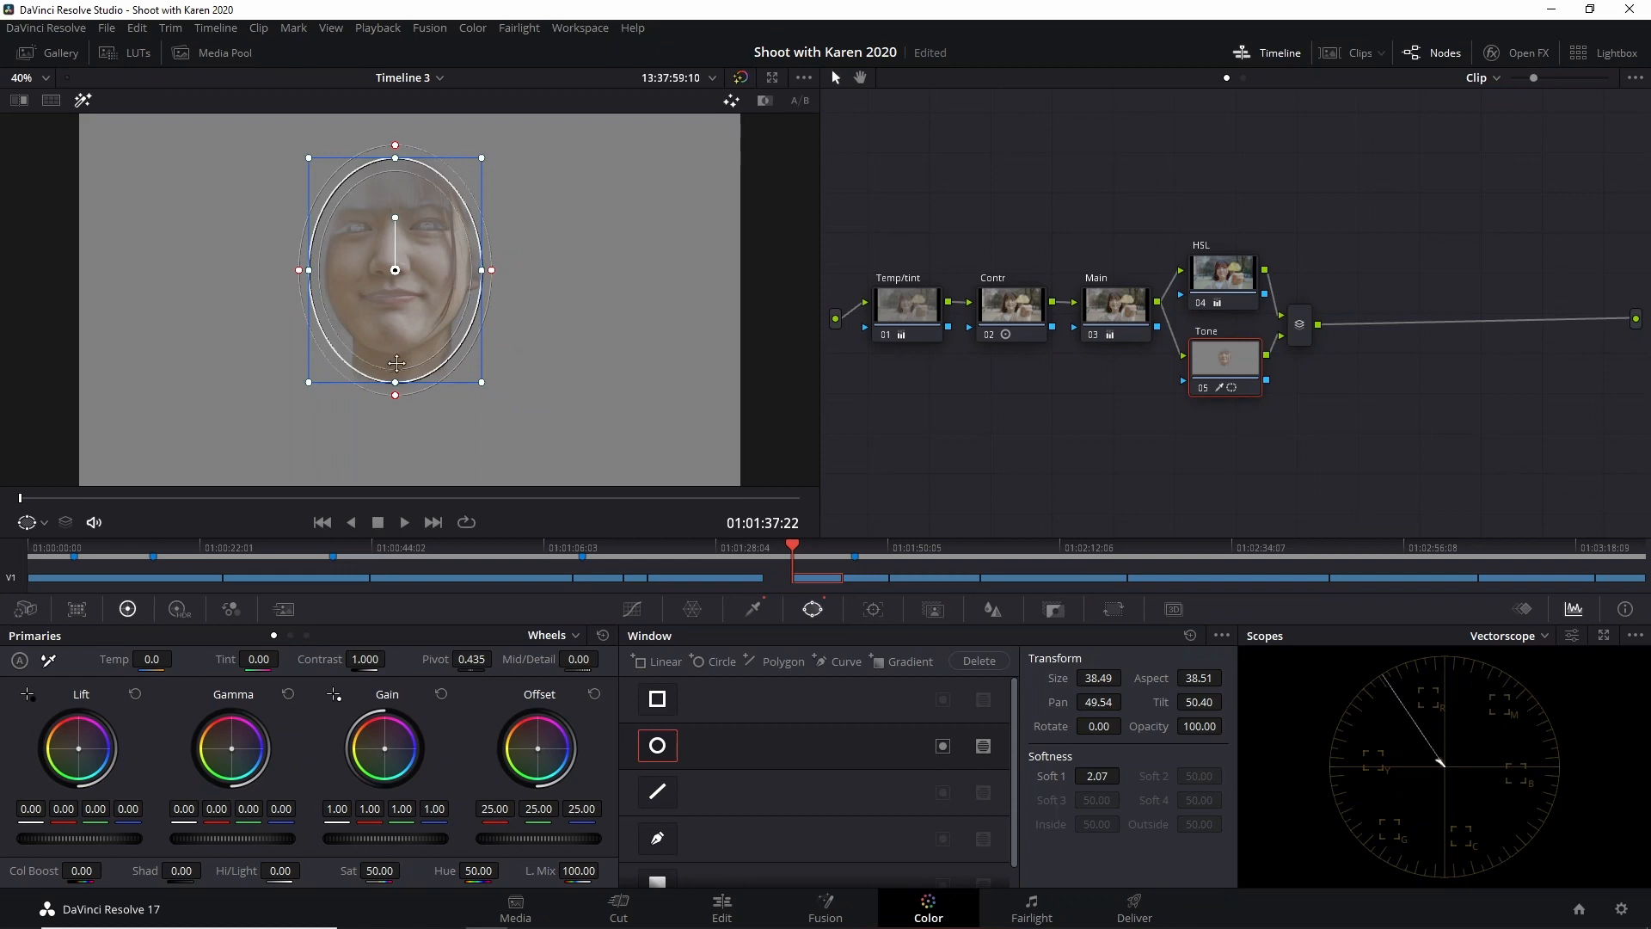
{"action": "left_click_drag", "start_coordinate": [402, 389], "coordinate": [416, 350]}
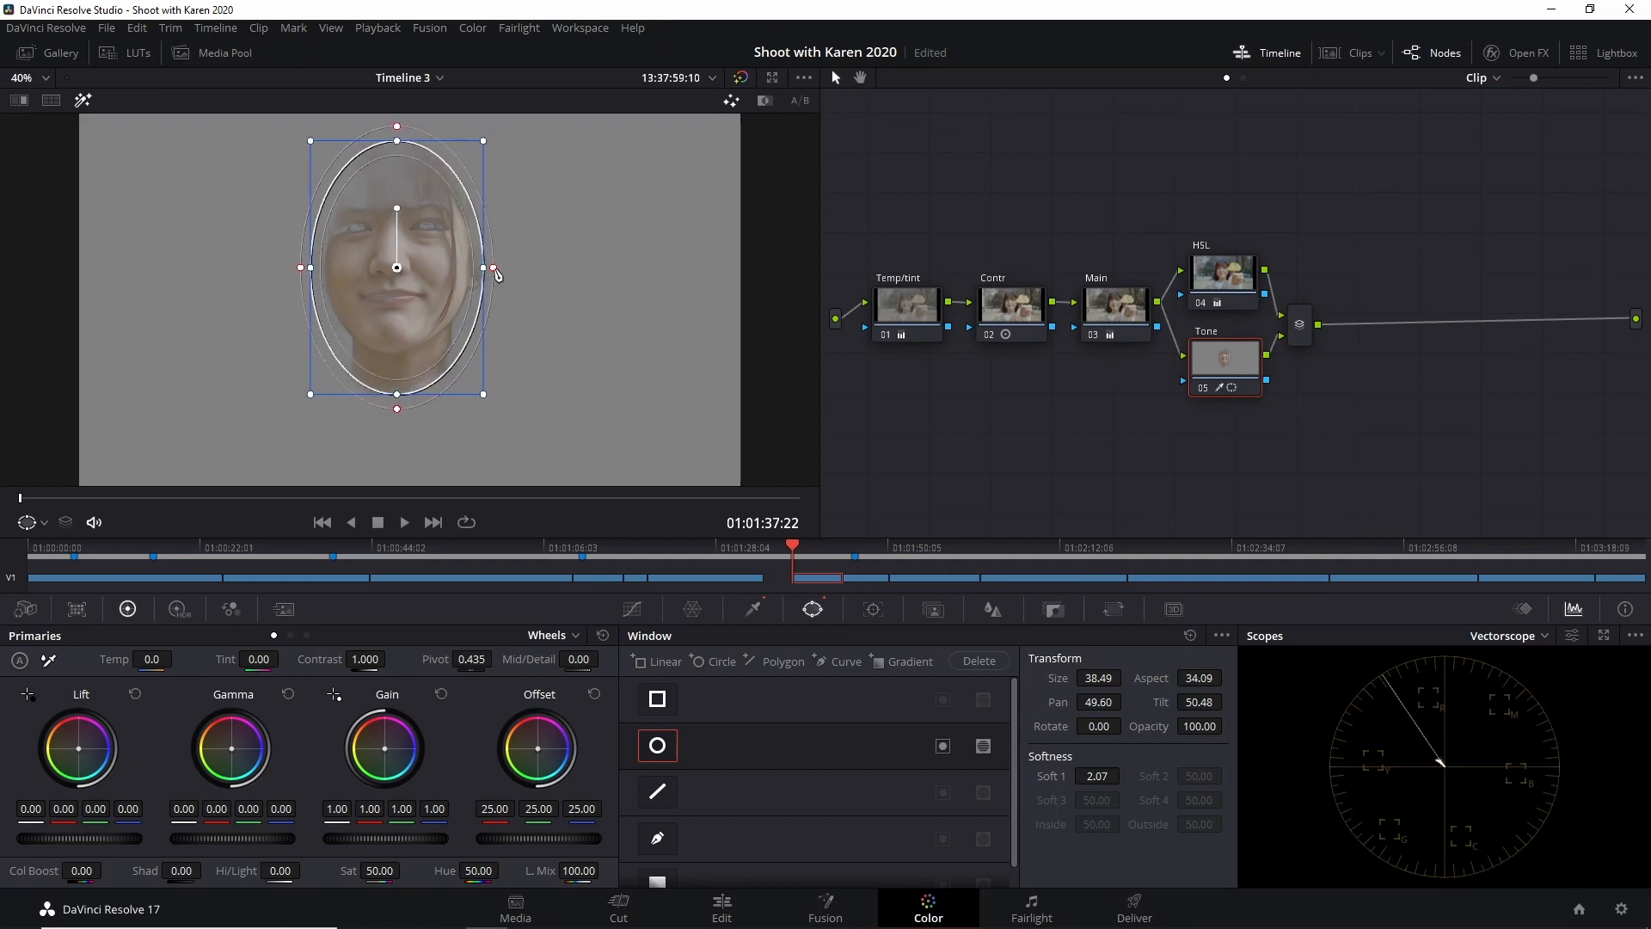
{"action": "left_click_drag", "start_coordinate": [495, 270], "coordinate": [447, 270]}
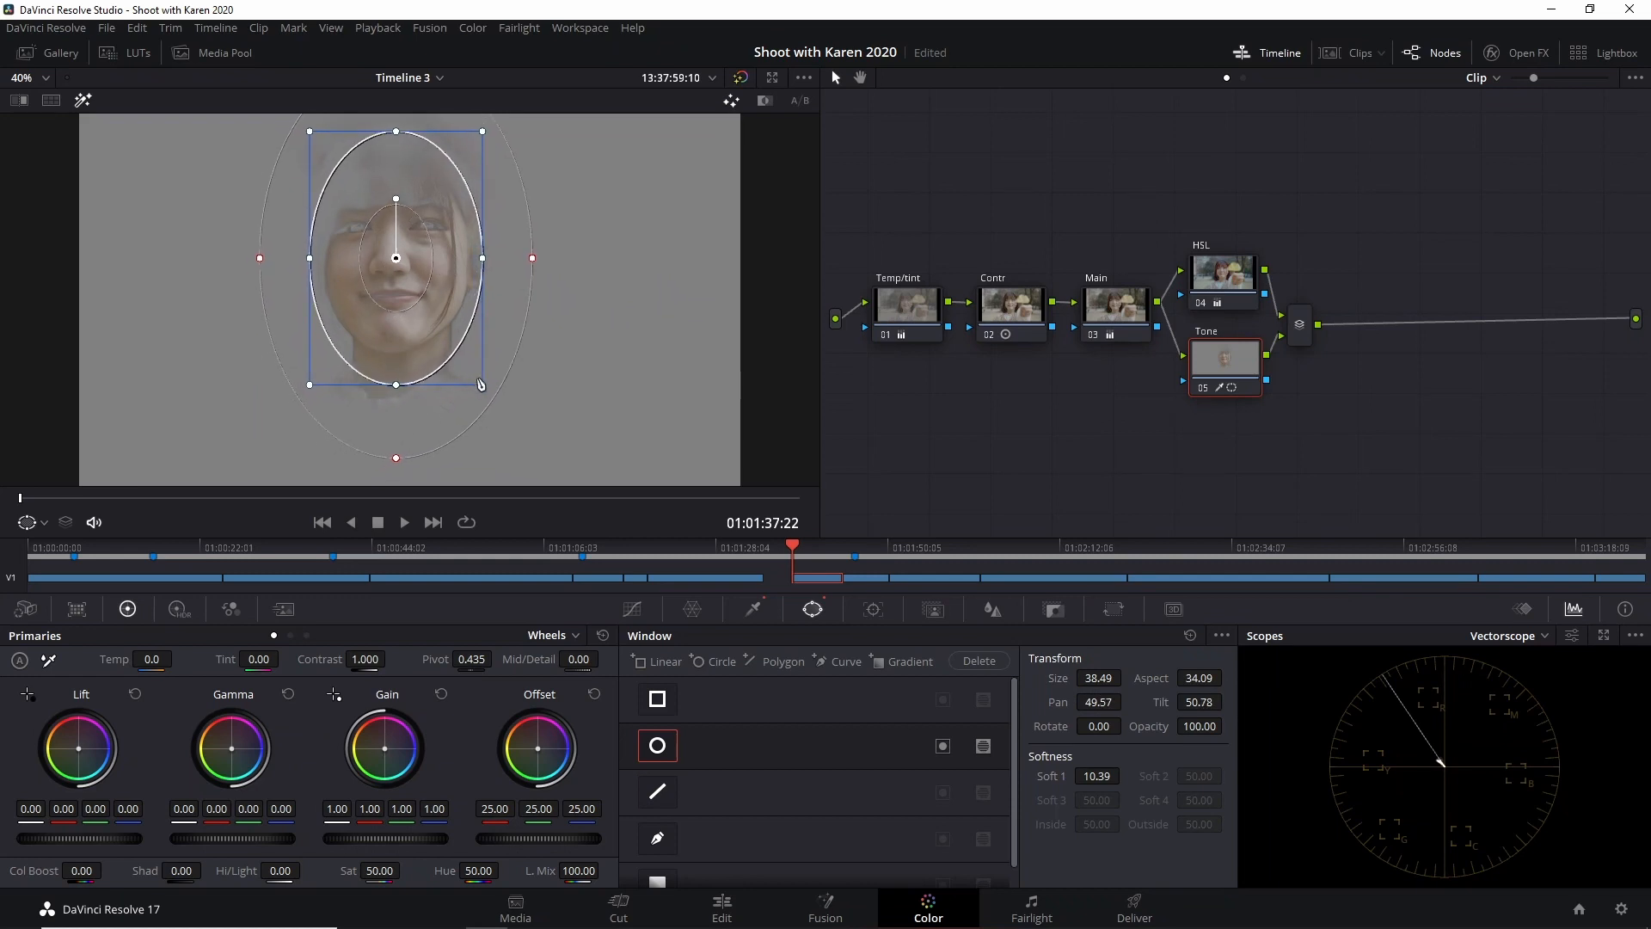
{"action": "left_click_drag", "start_coordinate": [480, 385], "coordinate": [479, 380]}
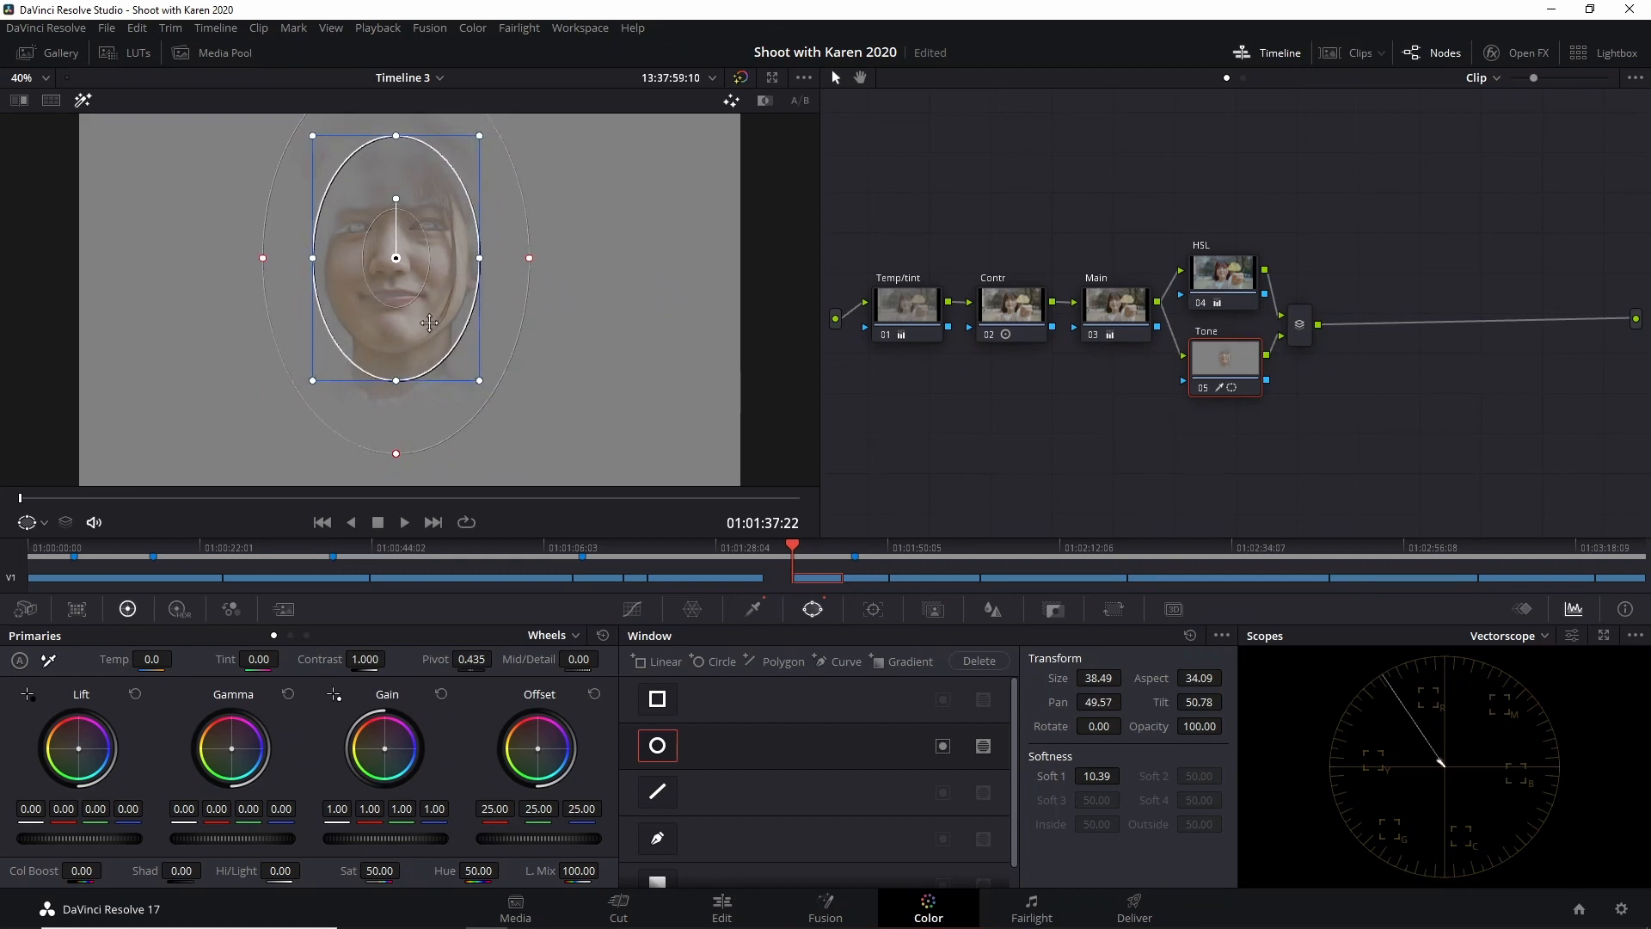
{"action": "left_click_drag", "start_coordinate": [429, 323], "coordinate": [426, 321]}
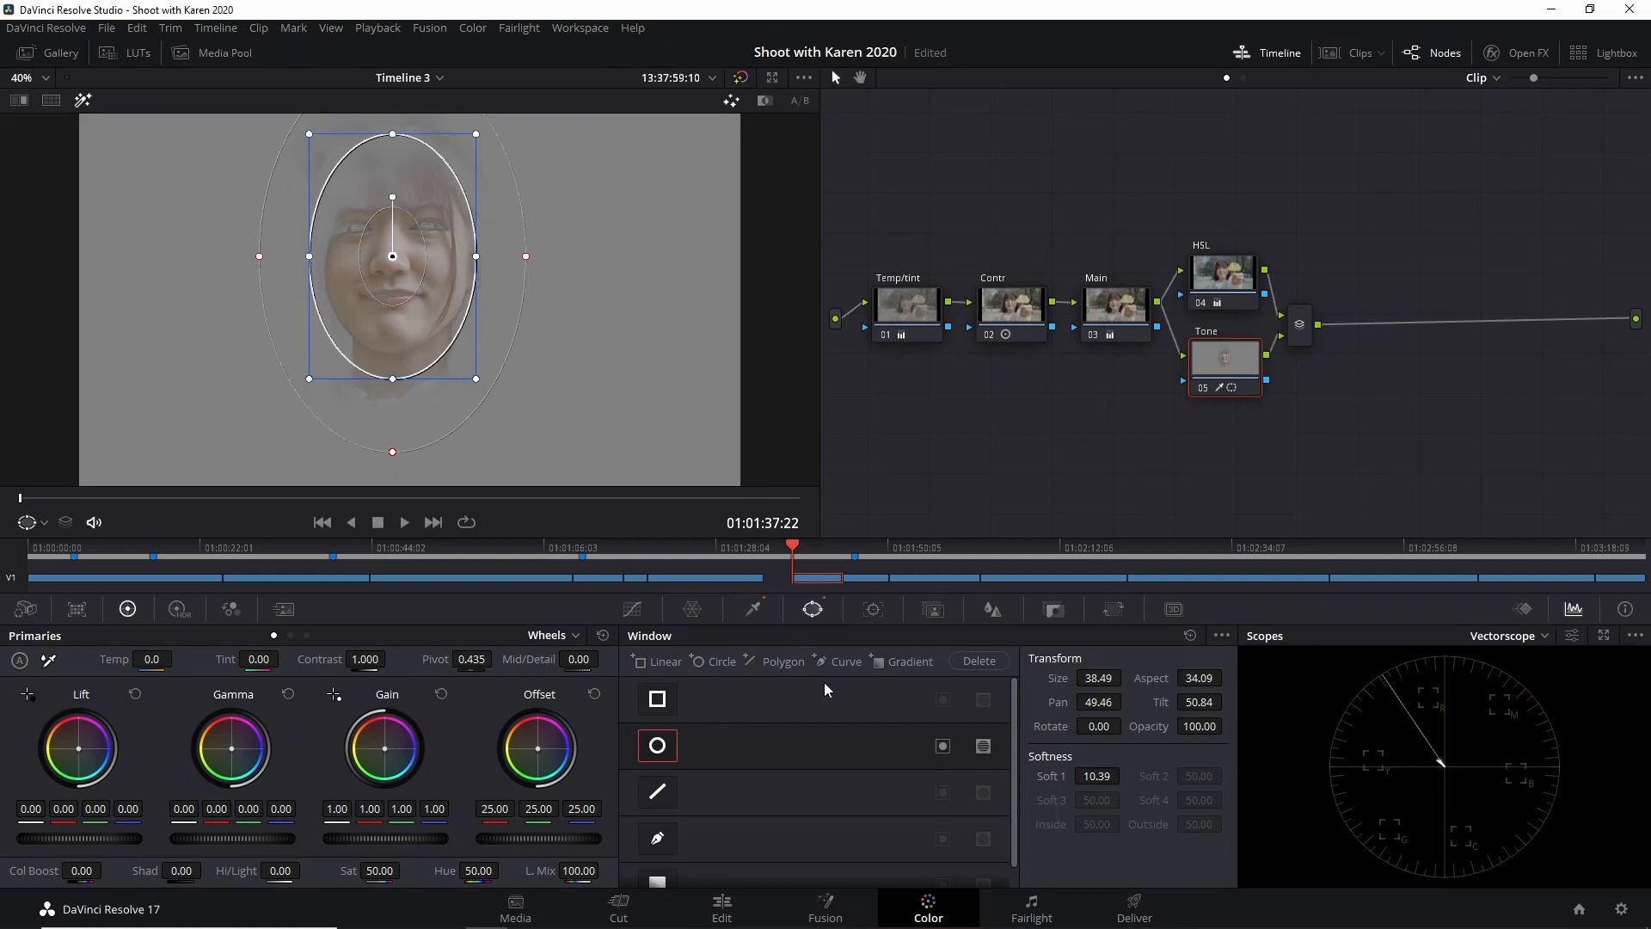
Track the circular face window forward to the end of the clip and check the masked skin on the last frame.
{"action": "left_click", "coordinate": [875, 610]}
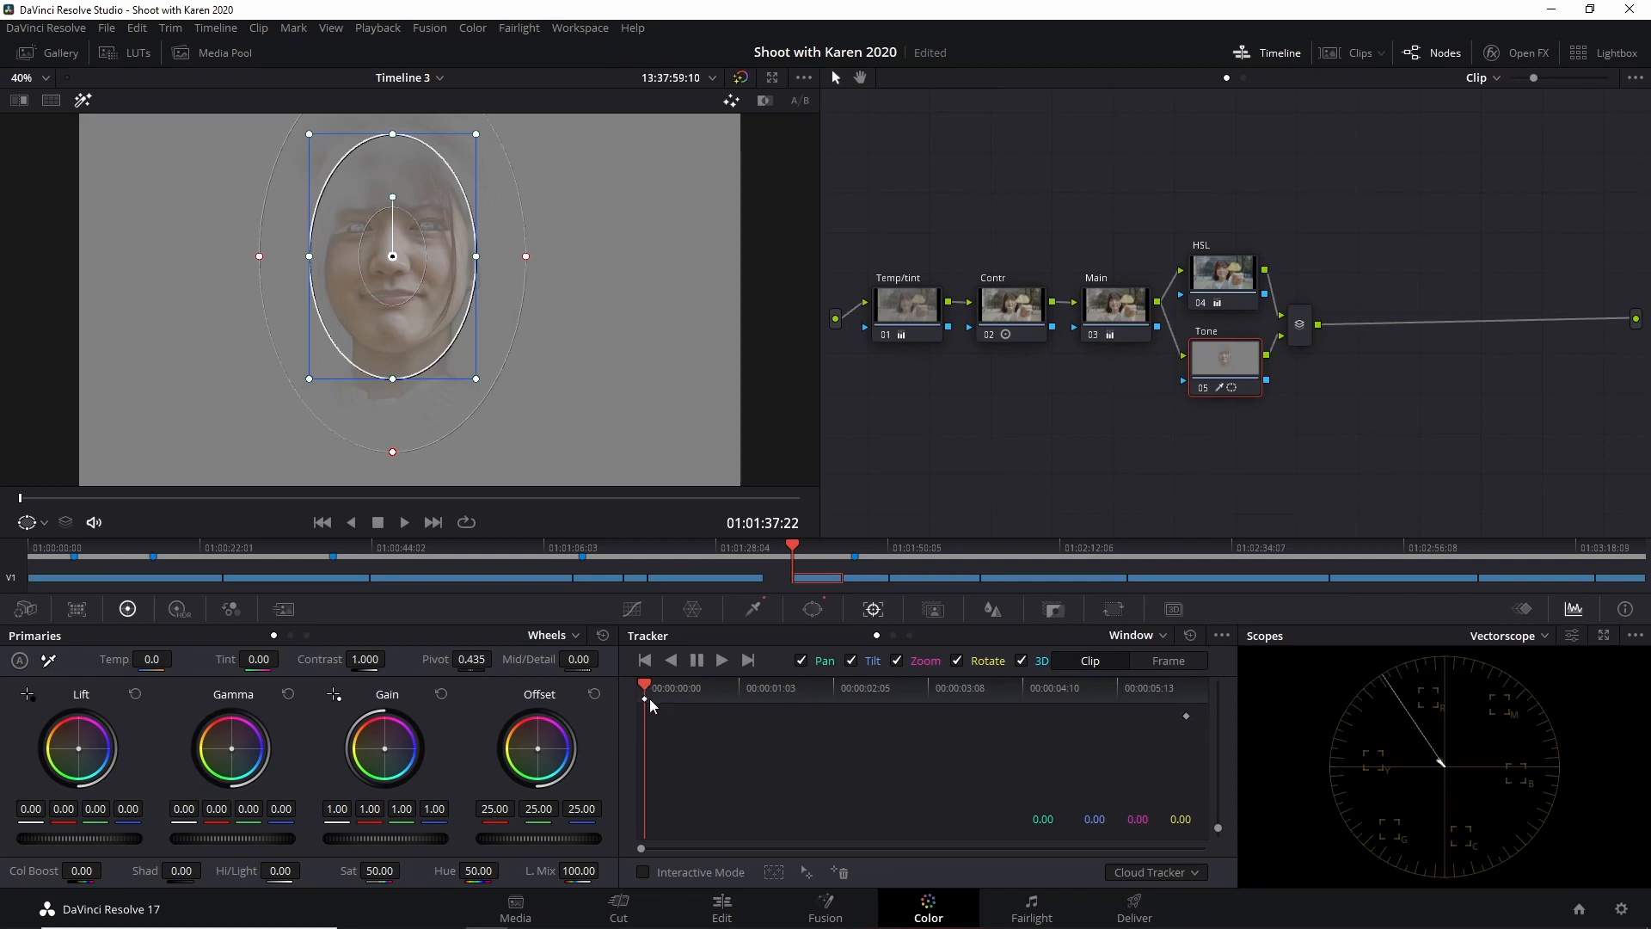
{"action": "left_click", "coordinate": [722, 660]}
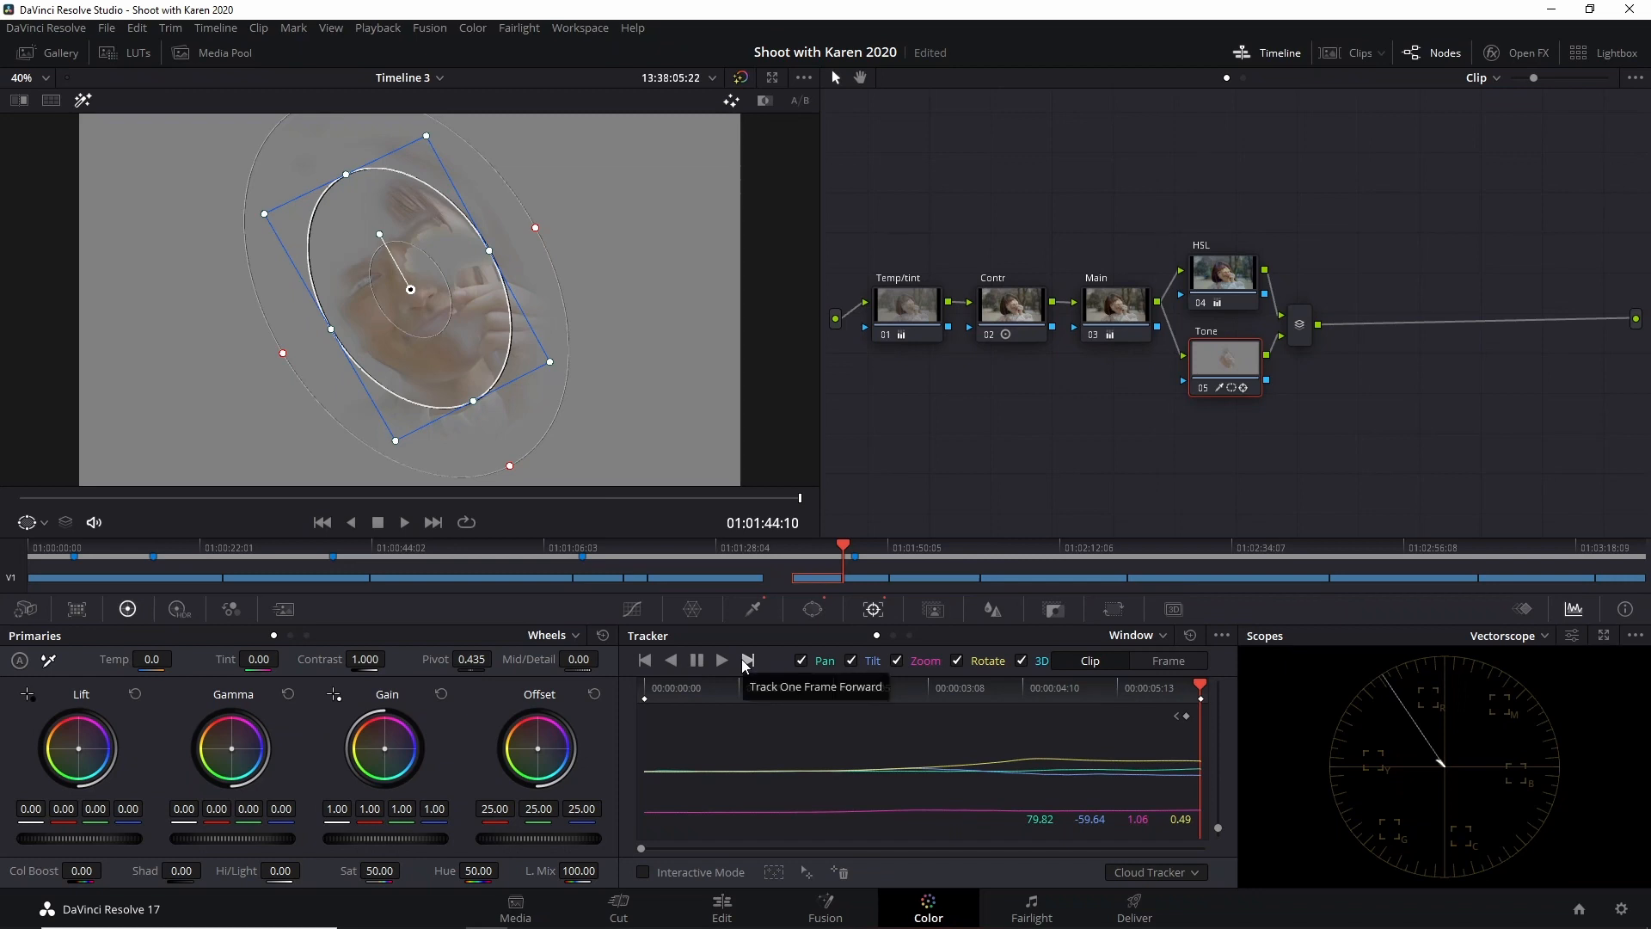
{"action": "scroll", "coordinate": [481, 340], "scroll_direction": "up", "scroll_amount": 5}
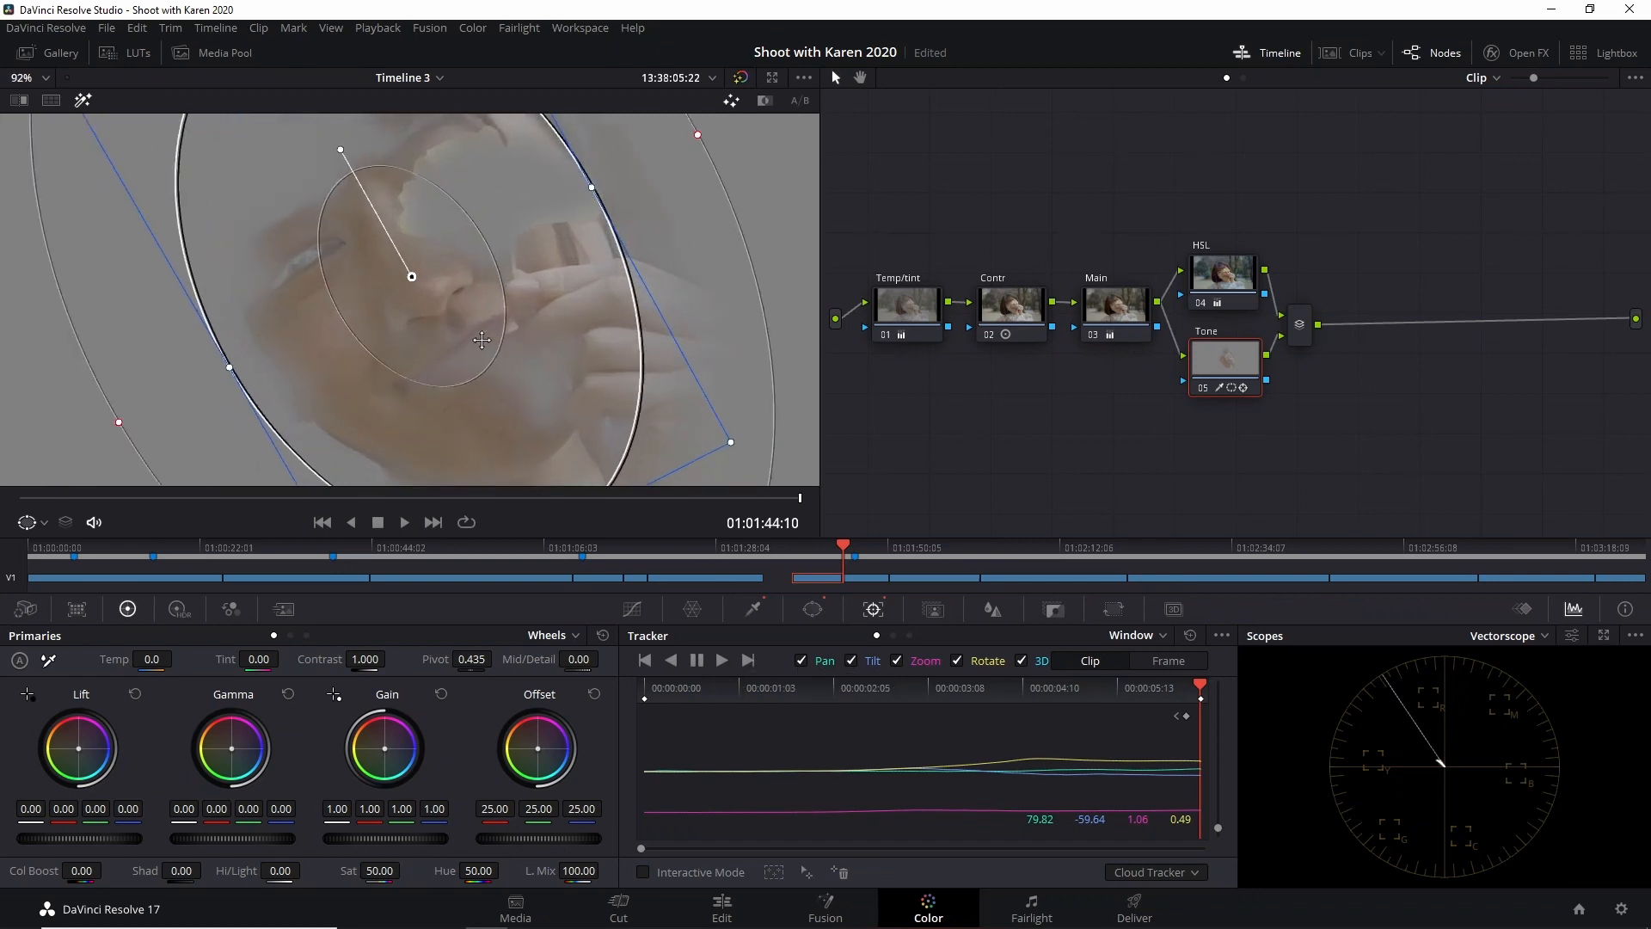
{"action": "scroll", "coordinate": [482, 341], "scroll_direction": "up", "scroll_amount": 2}
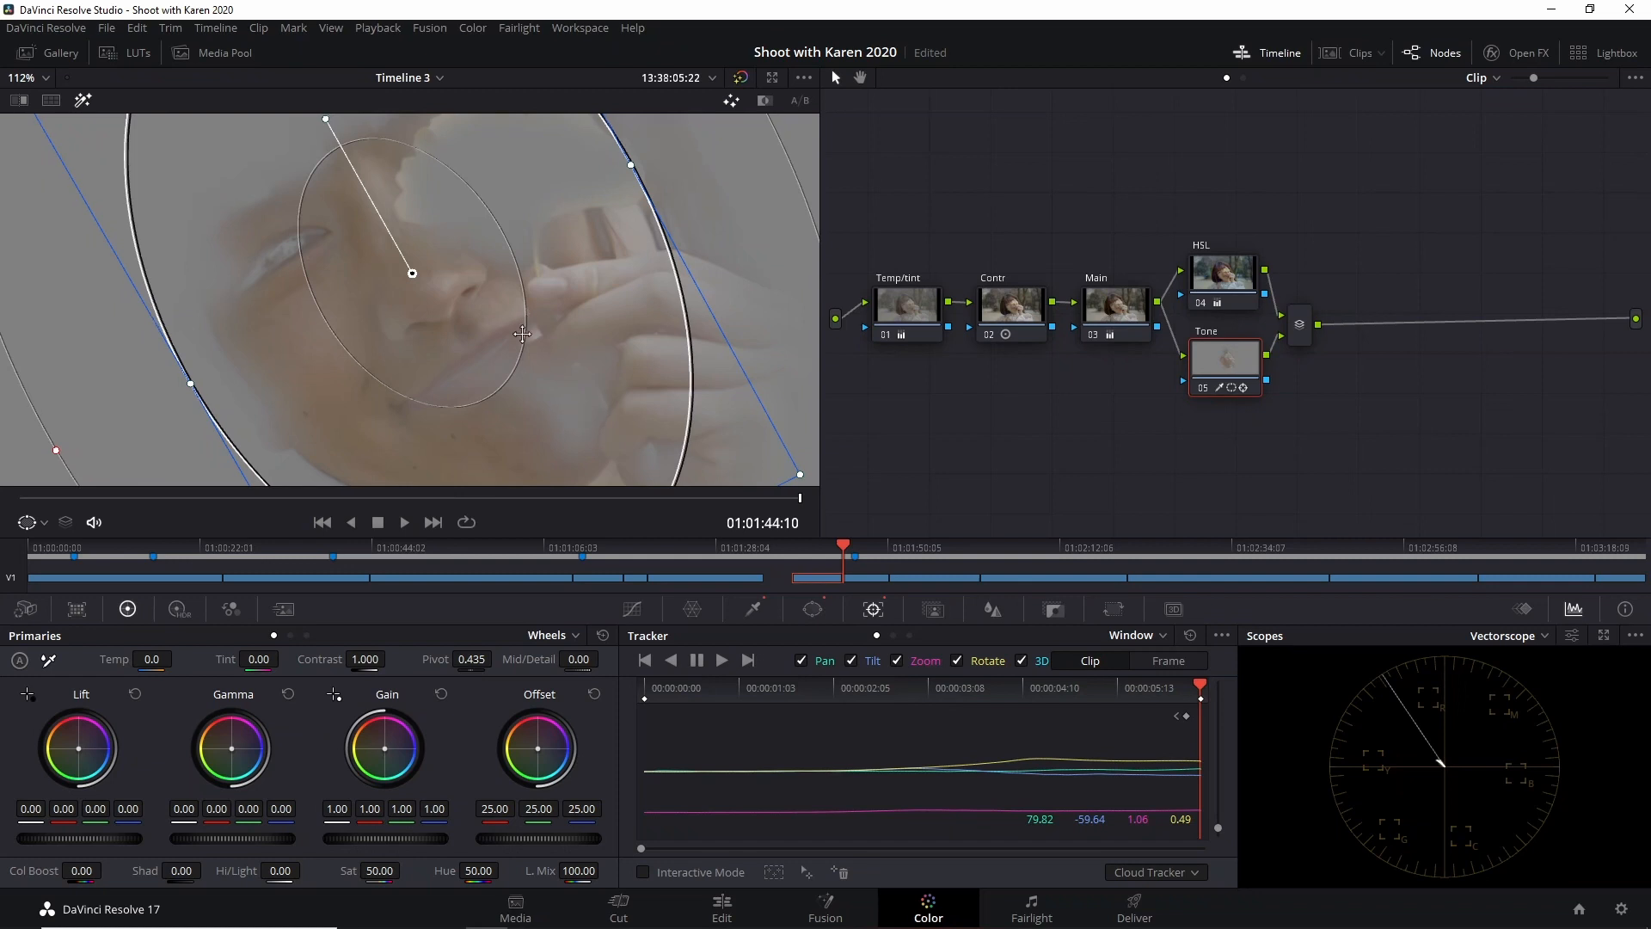
{"action": "left_click_drag", "start_coordinate": [522, 333], "coordinate": [399, 245]}
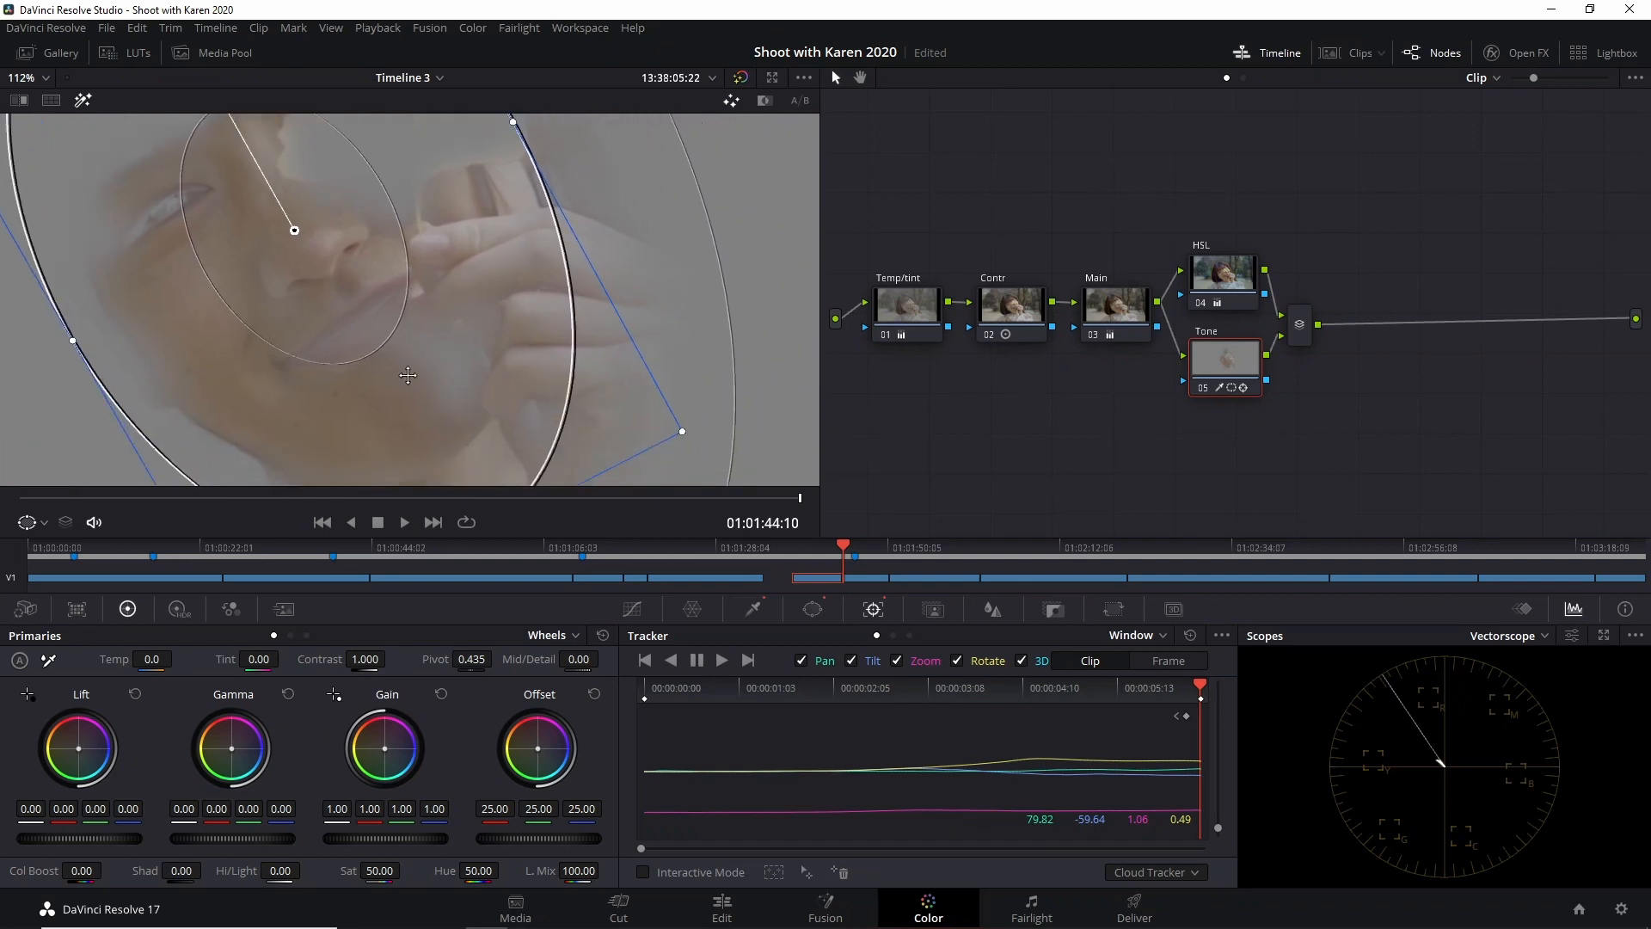
{"action": "scroll", "coordinate": [422, 348], "scroll_direction": "down", "scroll_amount": 4}
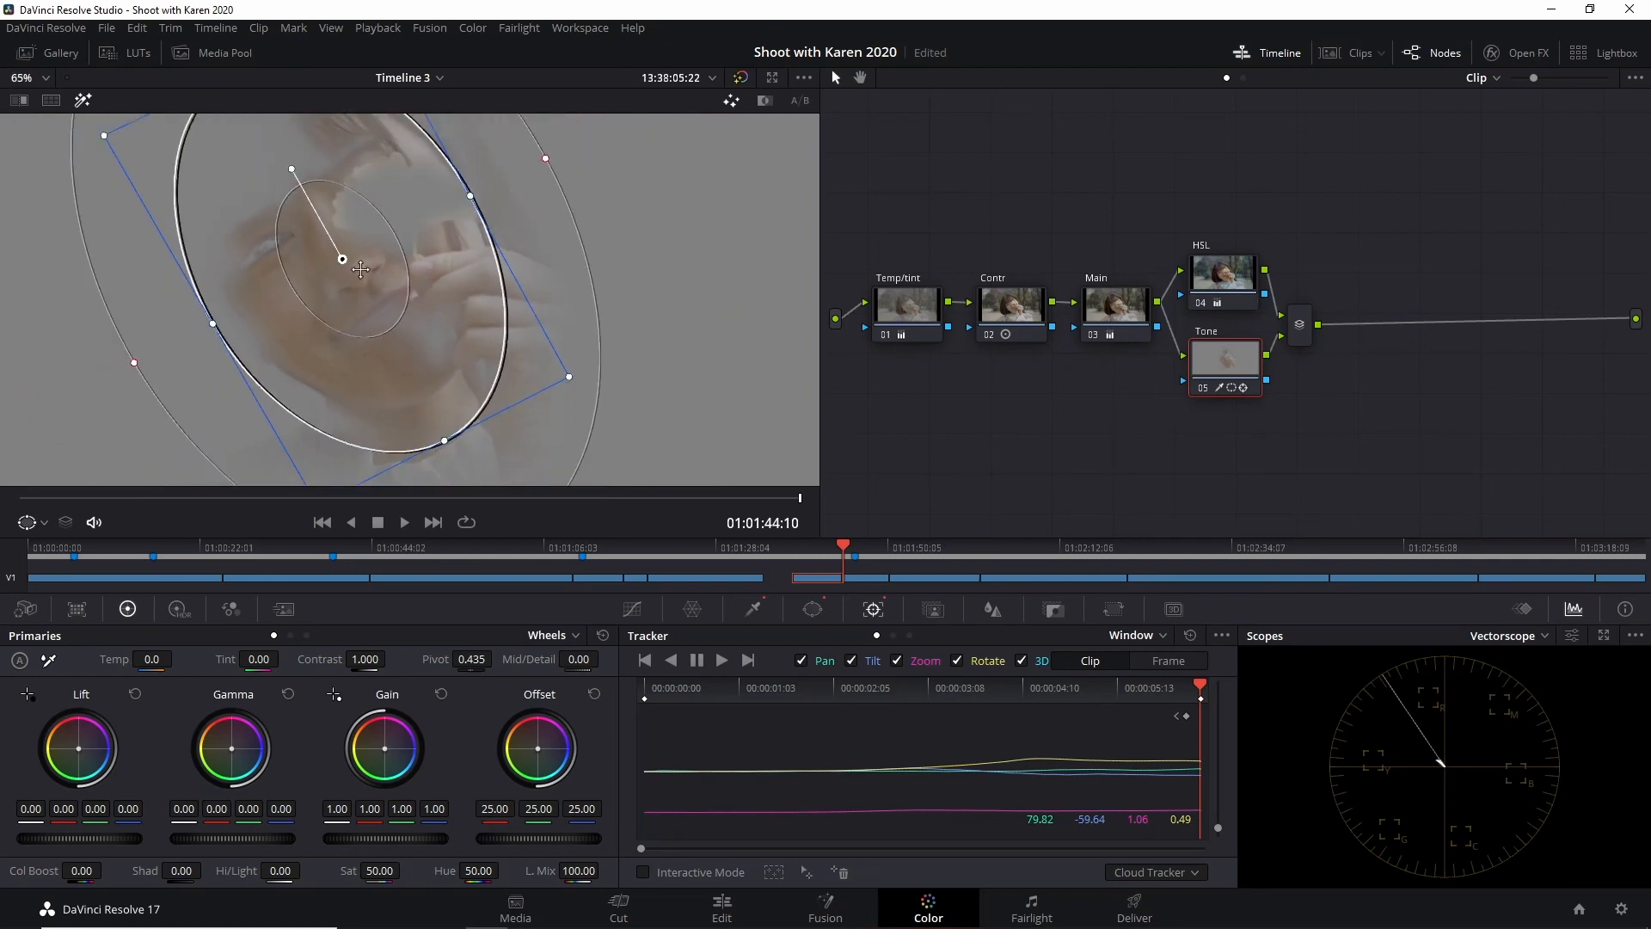
{"action": "left_click_drag", "start_coordinate": [360, 269], "coordinate": [443, 366]}
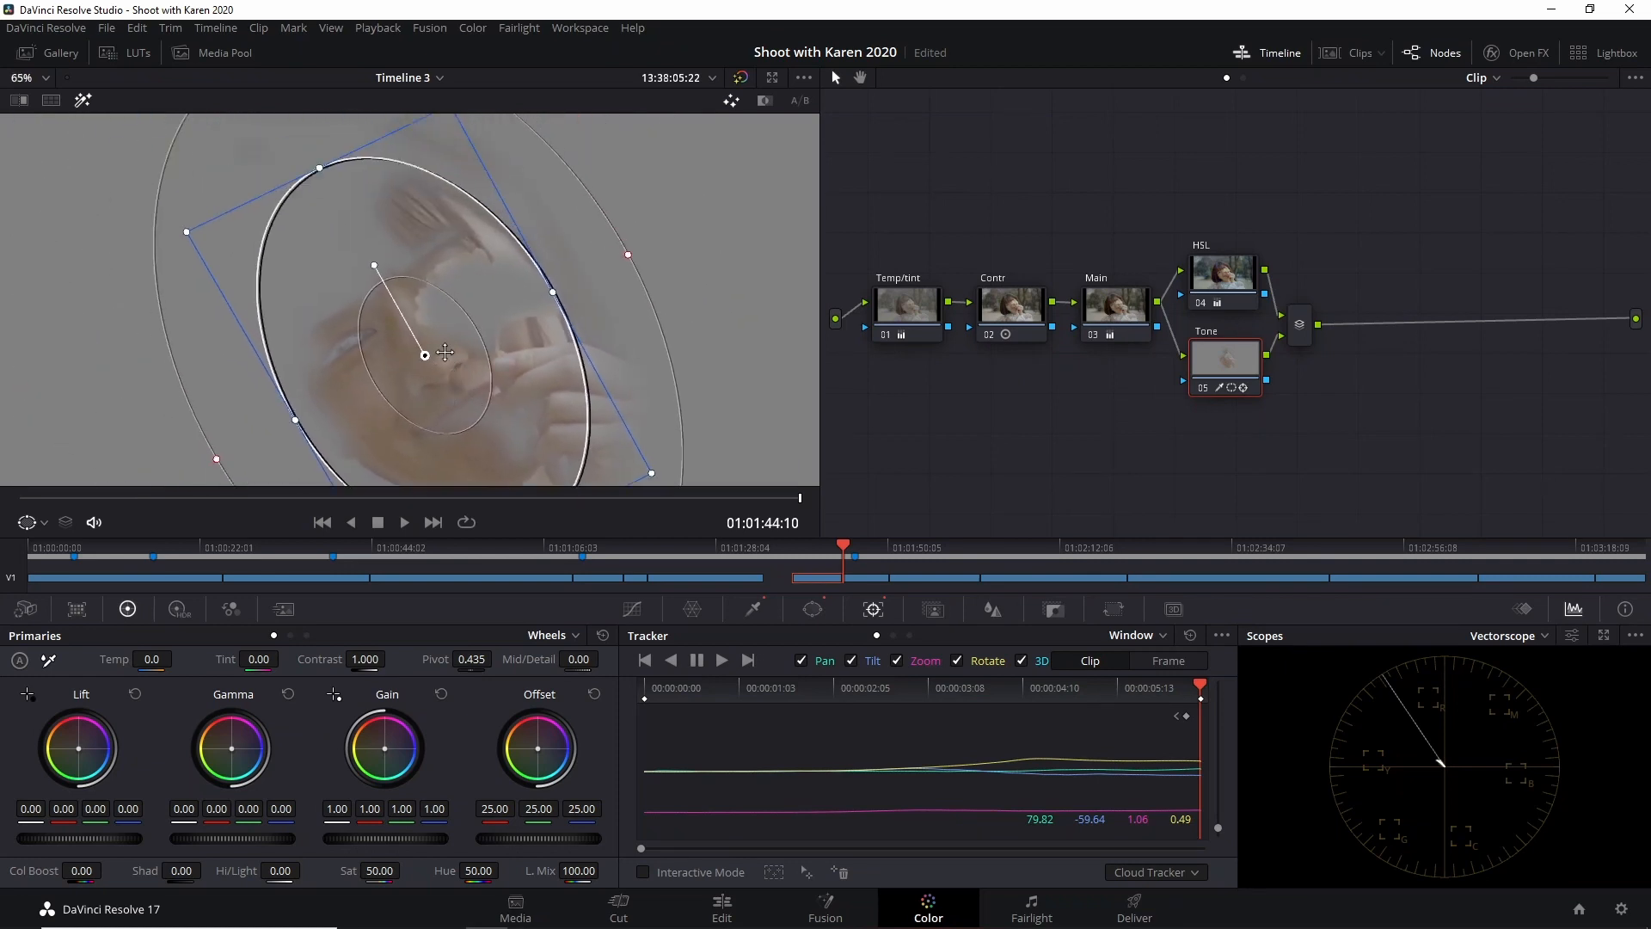
{"action": "left_click", "coordinate": [46, 78]}
{"action": "left_click", "coordinate": [35, 104]}
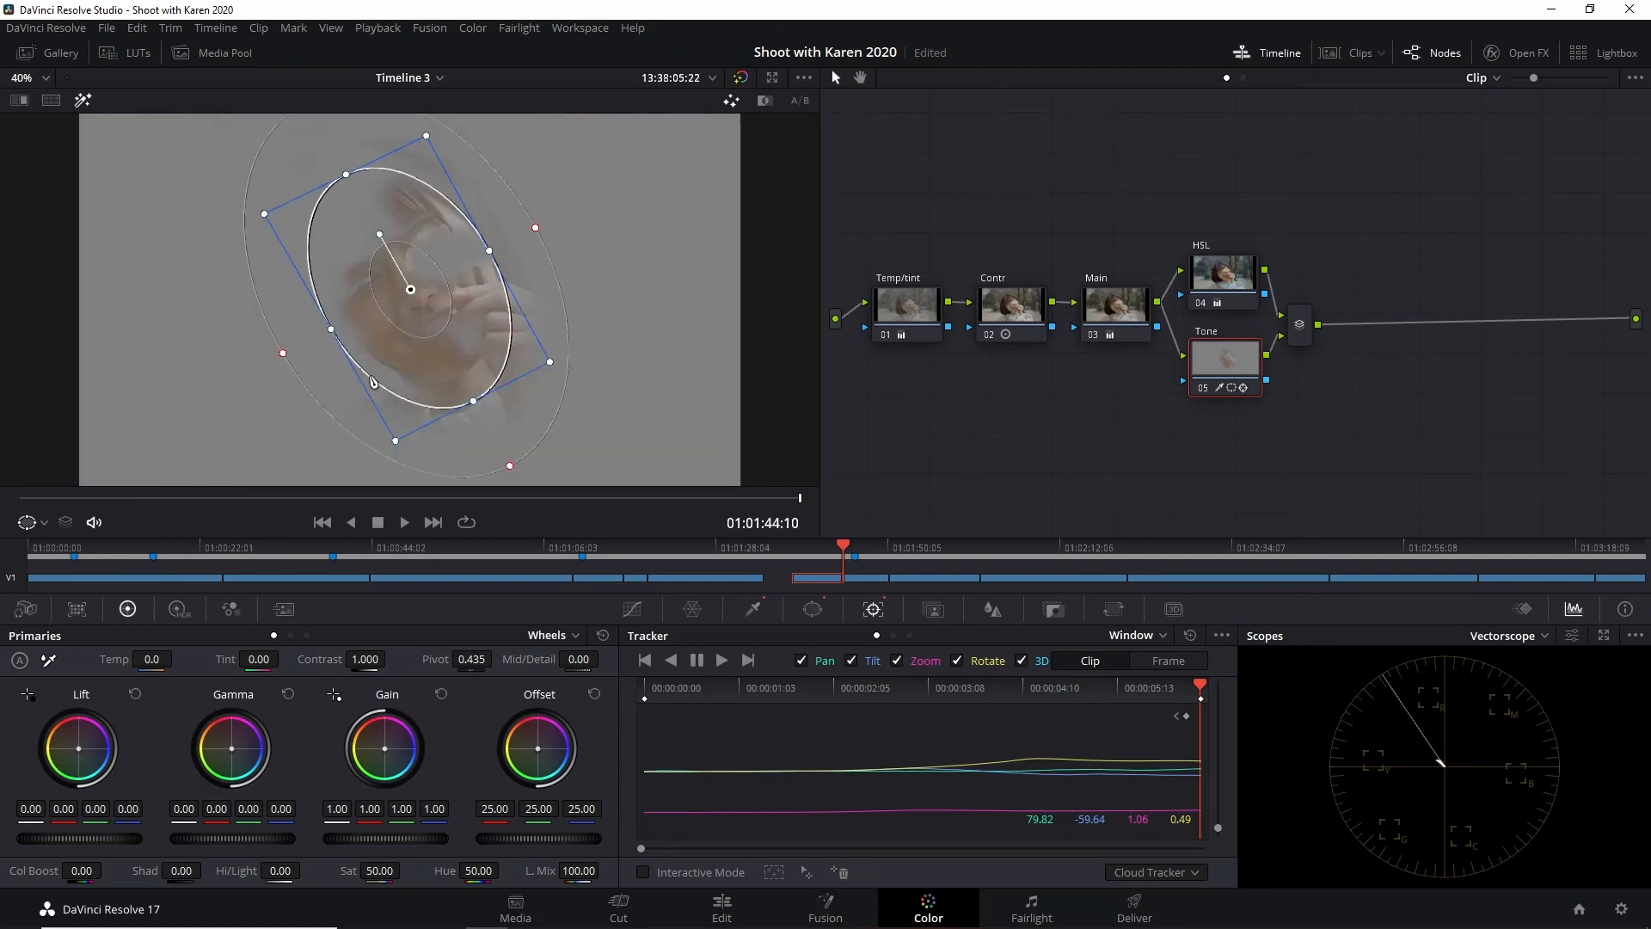
Refine the Tone qualifier to hue center 32.6, saturation high 4.7, luminance 59.5 to 71.9 and Denoise 42.6, and turn off the highlight view.
{"action": "left_click", "coordinate": [750, 611]}
{"action": "mouse_move", "coordinate": [781, 684]}
{"action": "left_mouse_down"}
{"action": "mouse_move", "coordinate": [766, 689]}
{"action": "mouse_move", "coordinate": [787, 686]}
{"action": "left_mouse_up"}
{"action": "key", "text": "ctrl+z"}
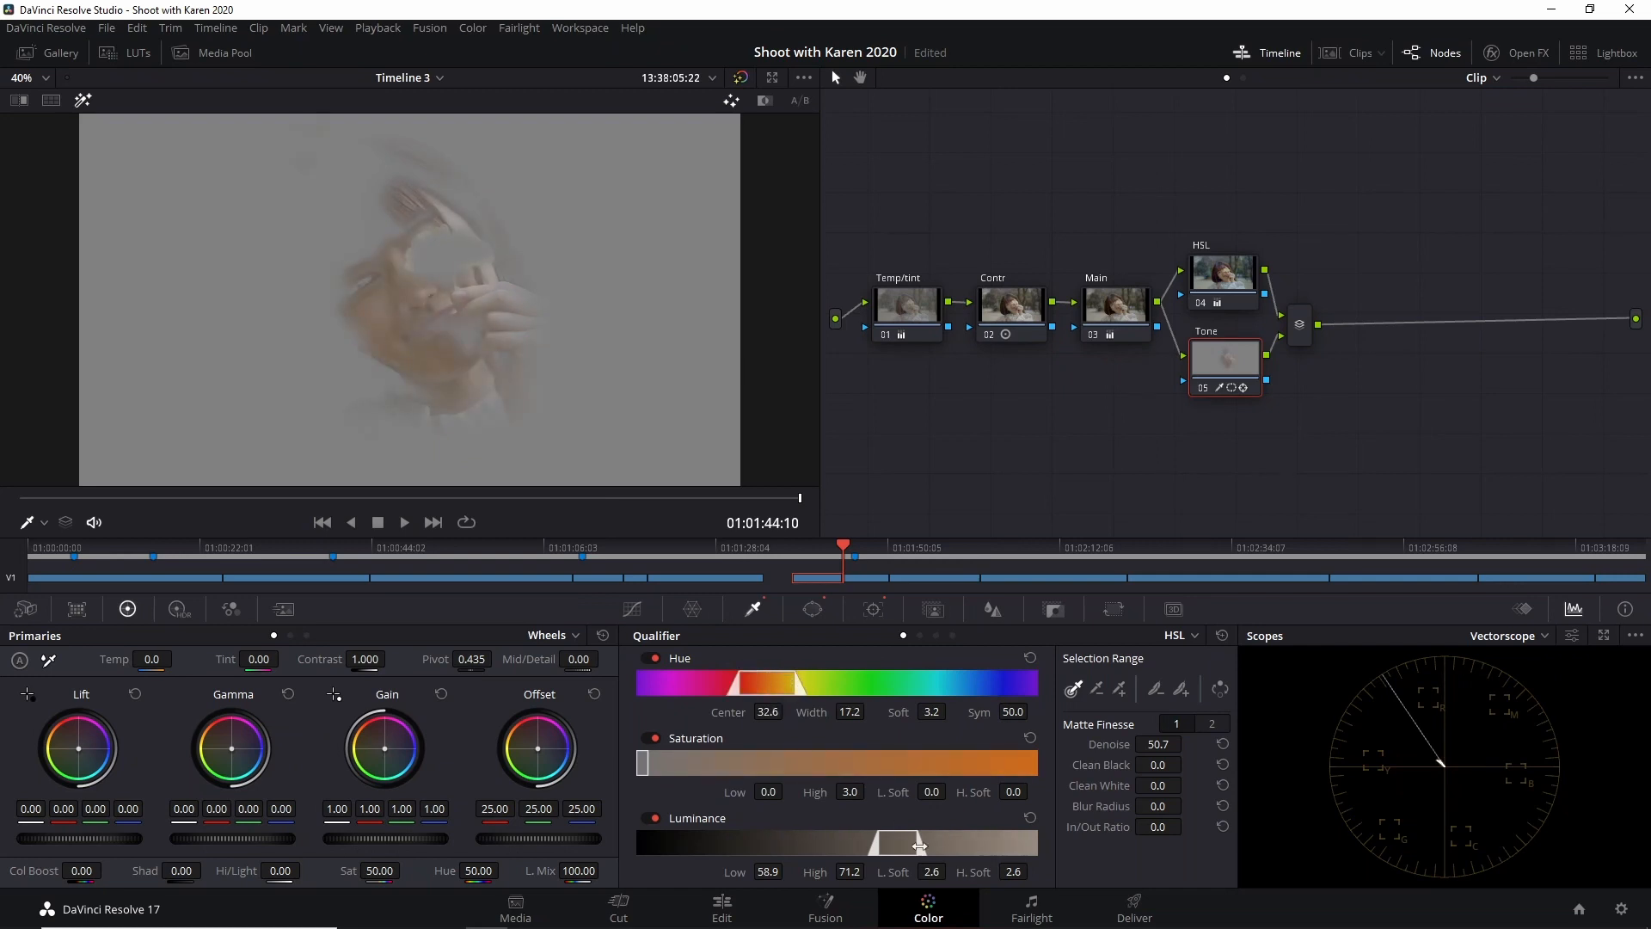
{"action": "left_click_drag", "start_coordinate": [893, 843], "coordinate": [896, 843]}
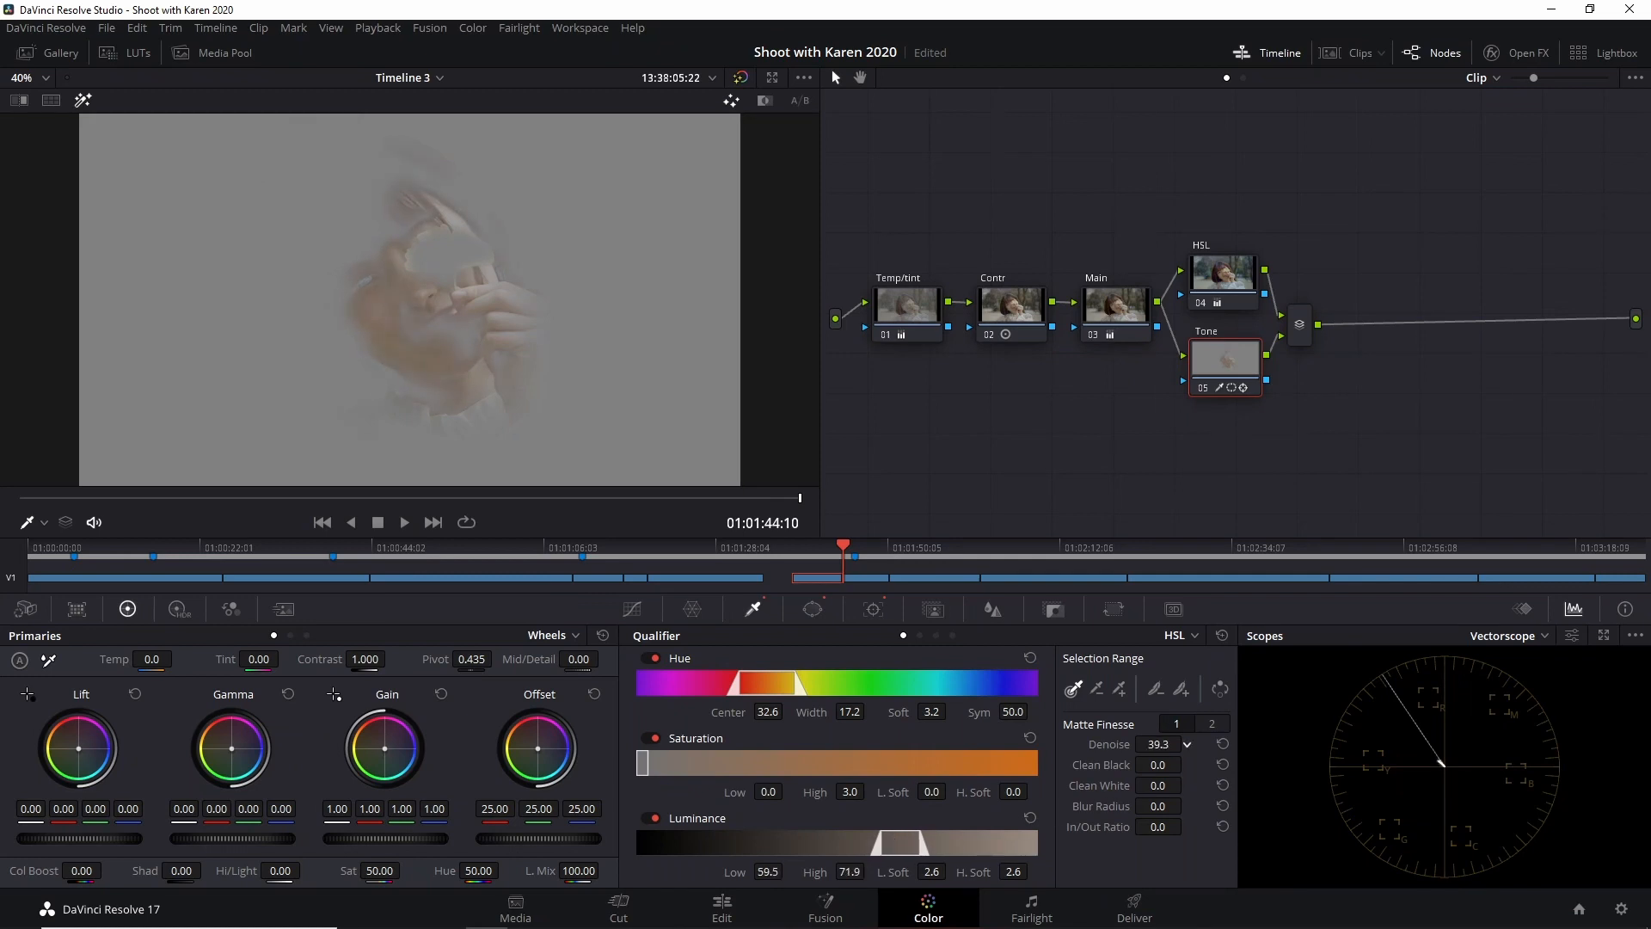
{"action": "left_click_drag", "start_coordinate": [1158, 745], "coordinate": [1176, 745]}
{"action": "left_click_drag", "start_coordinate": [648, 761], "coordinate": [656, 761]}
{"action": "left_click", "coordinate": [83, 100]}
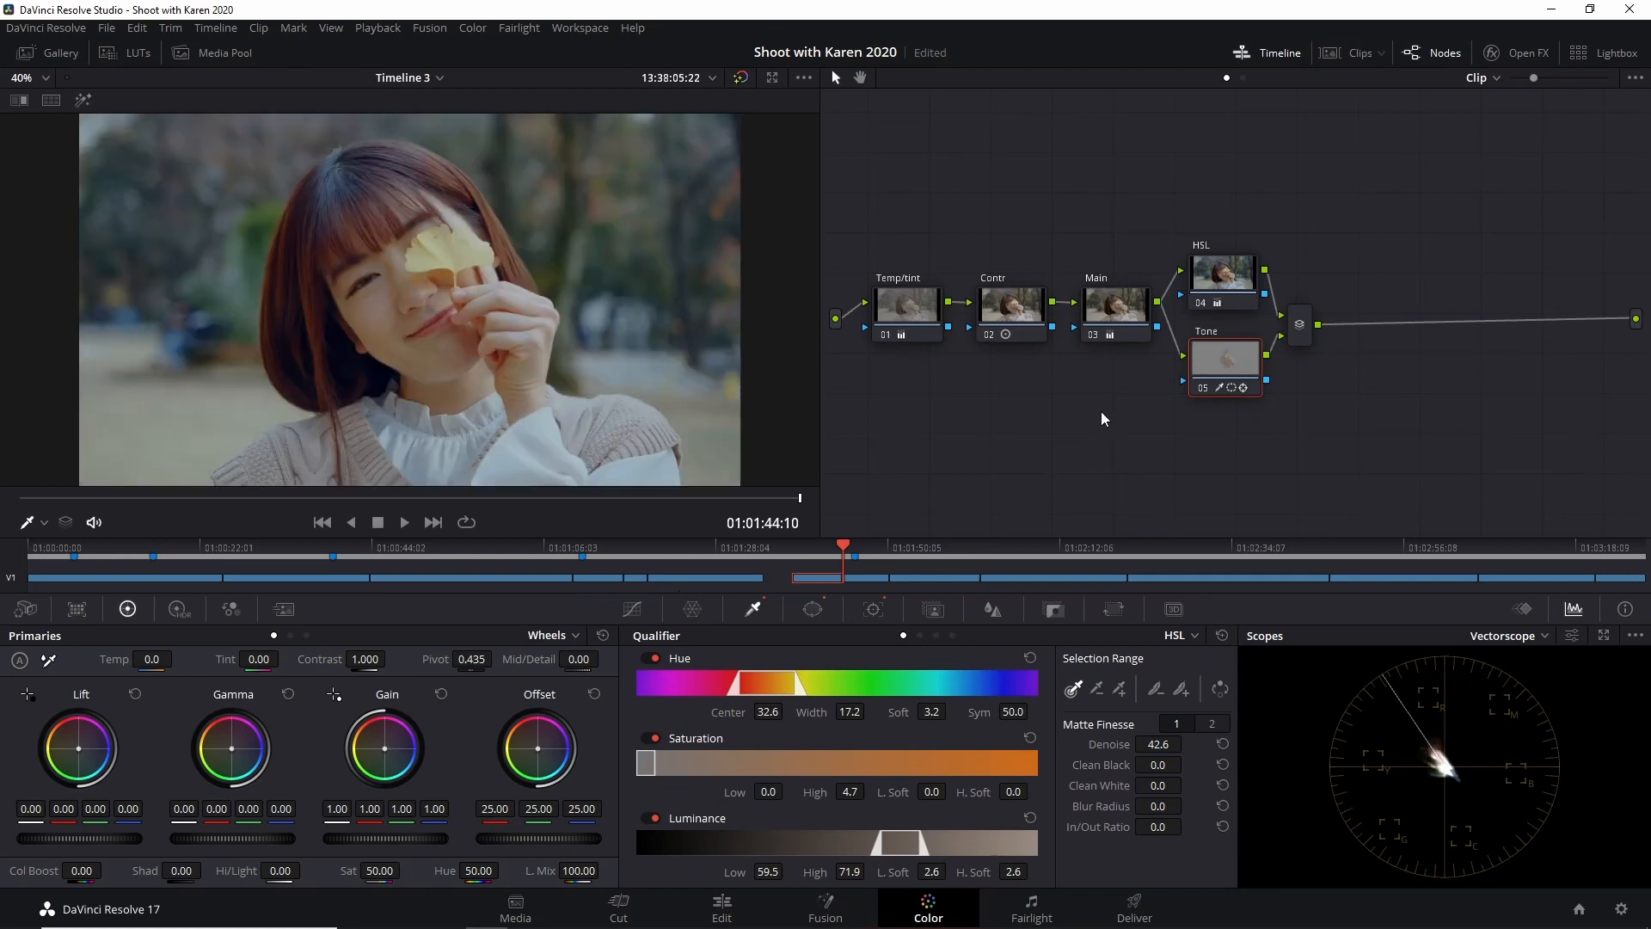
At frame 01:01:38:22, warm the skin on the Tone node with the log Offset wheel to 30.28, 23.51 and 23.90.
{"action": "left_click", "coordinate": [632, 609]}
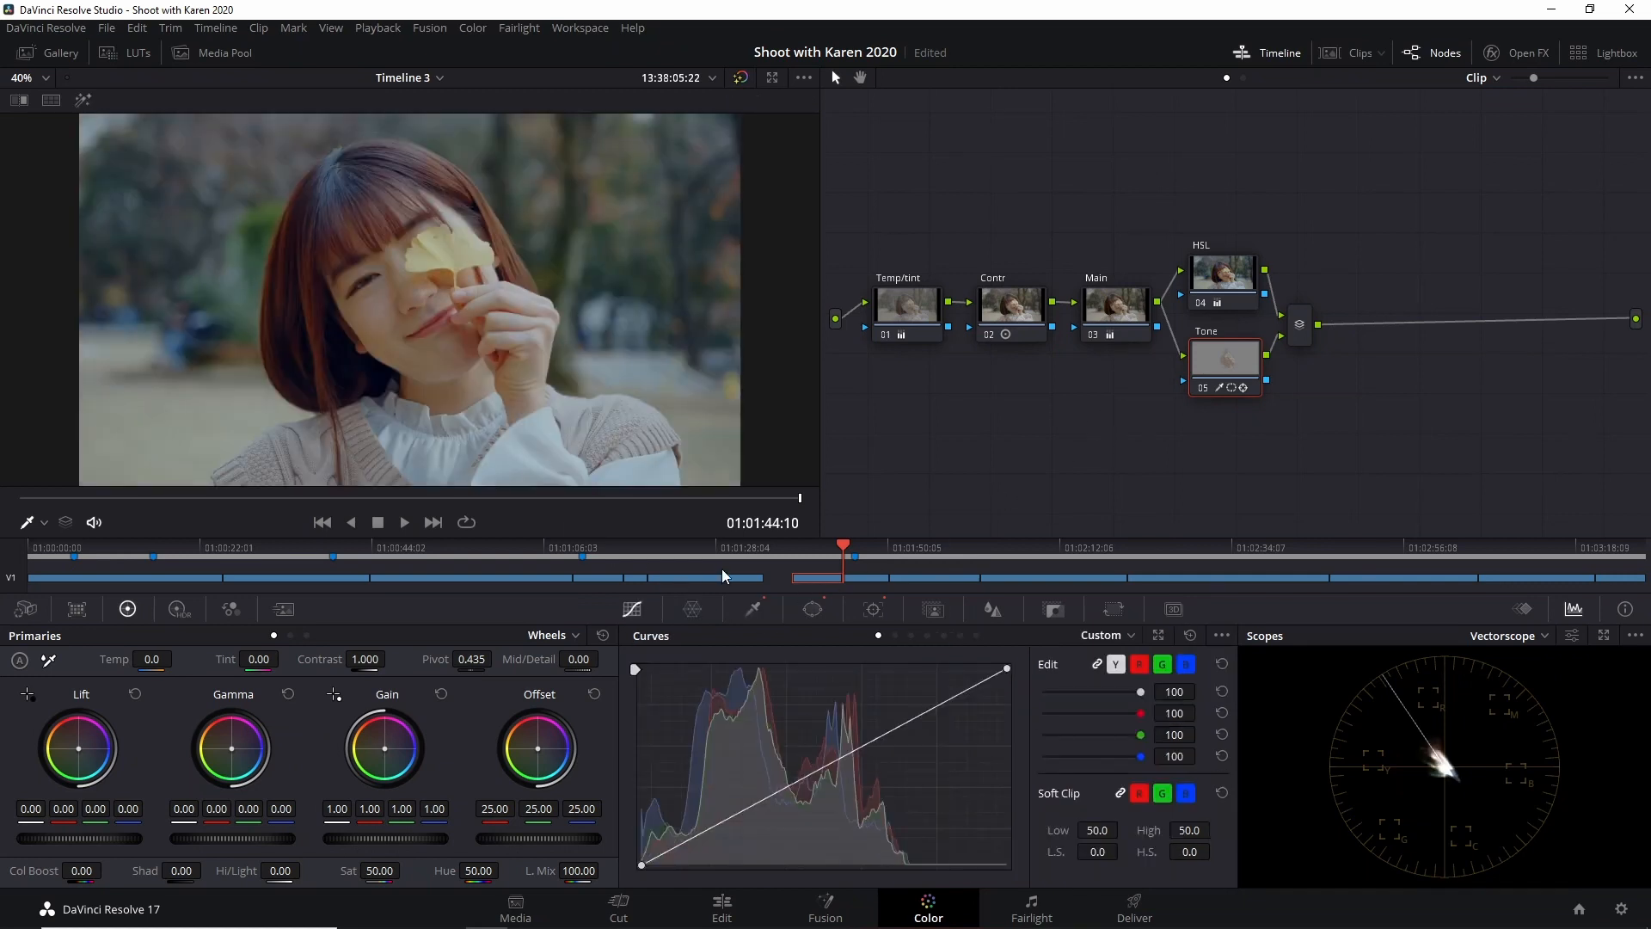
{"action": "left_click_drag", "start_coordinate": [824, 550], "coordinate": [810, 549]}
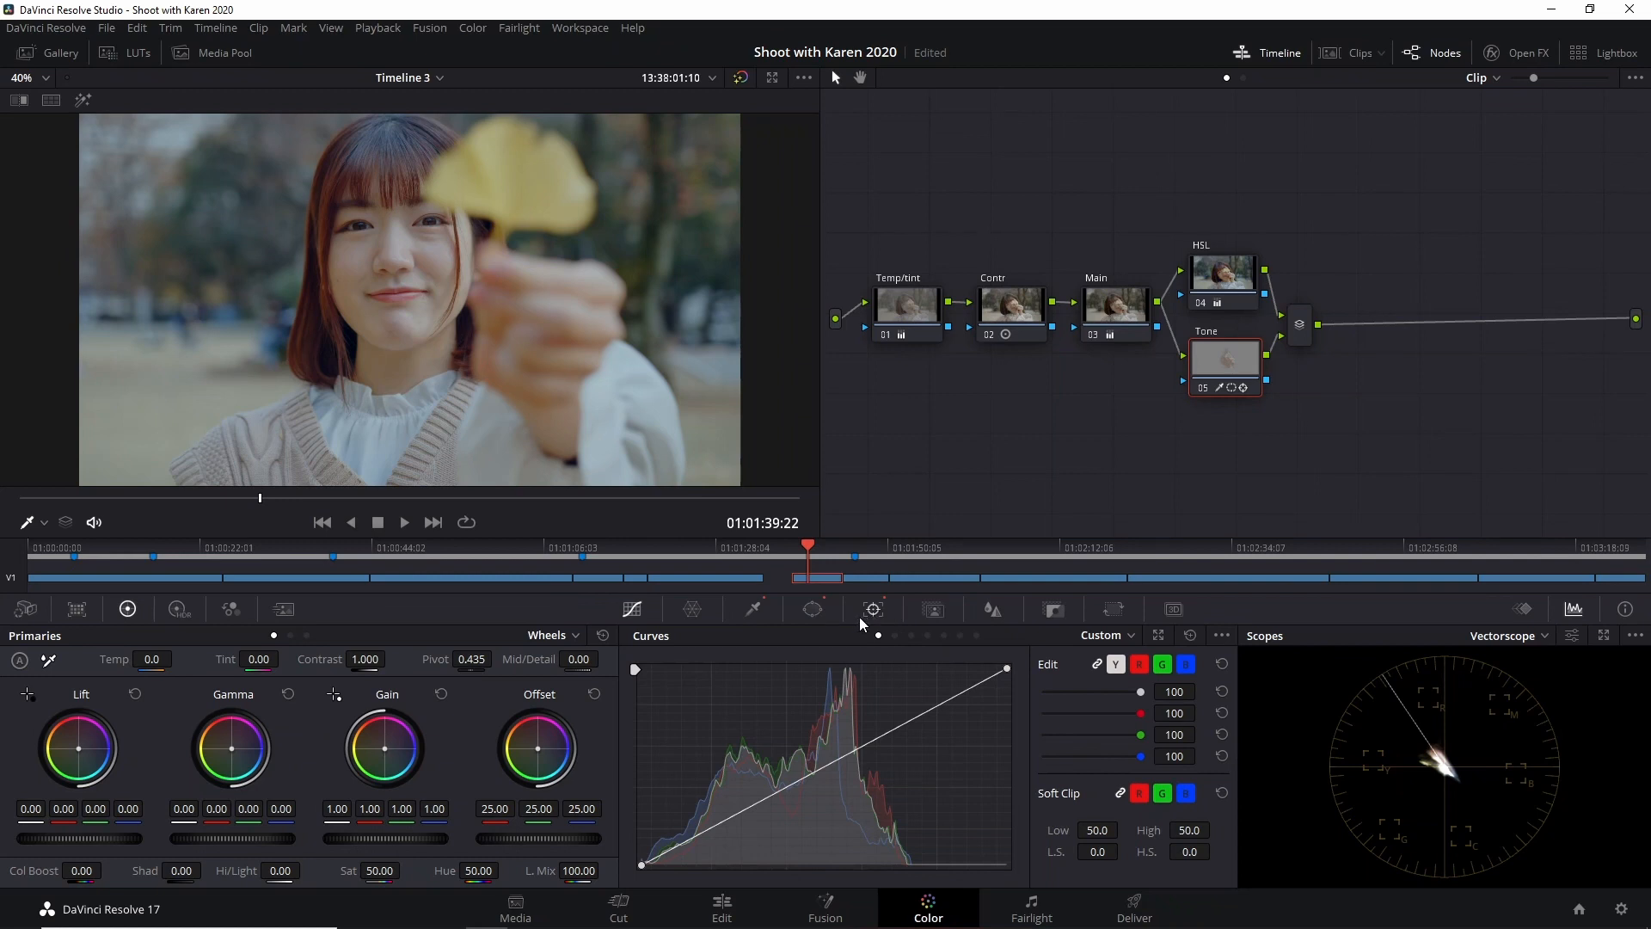
{"action": "left_click_drag", "start_coordinate": [809, 548], "coordinate": [801, 552]}
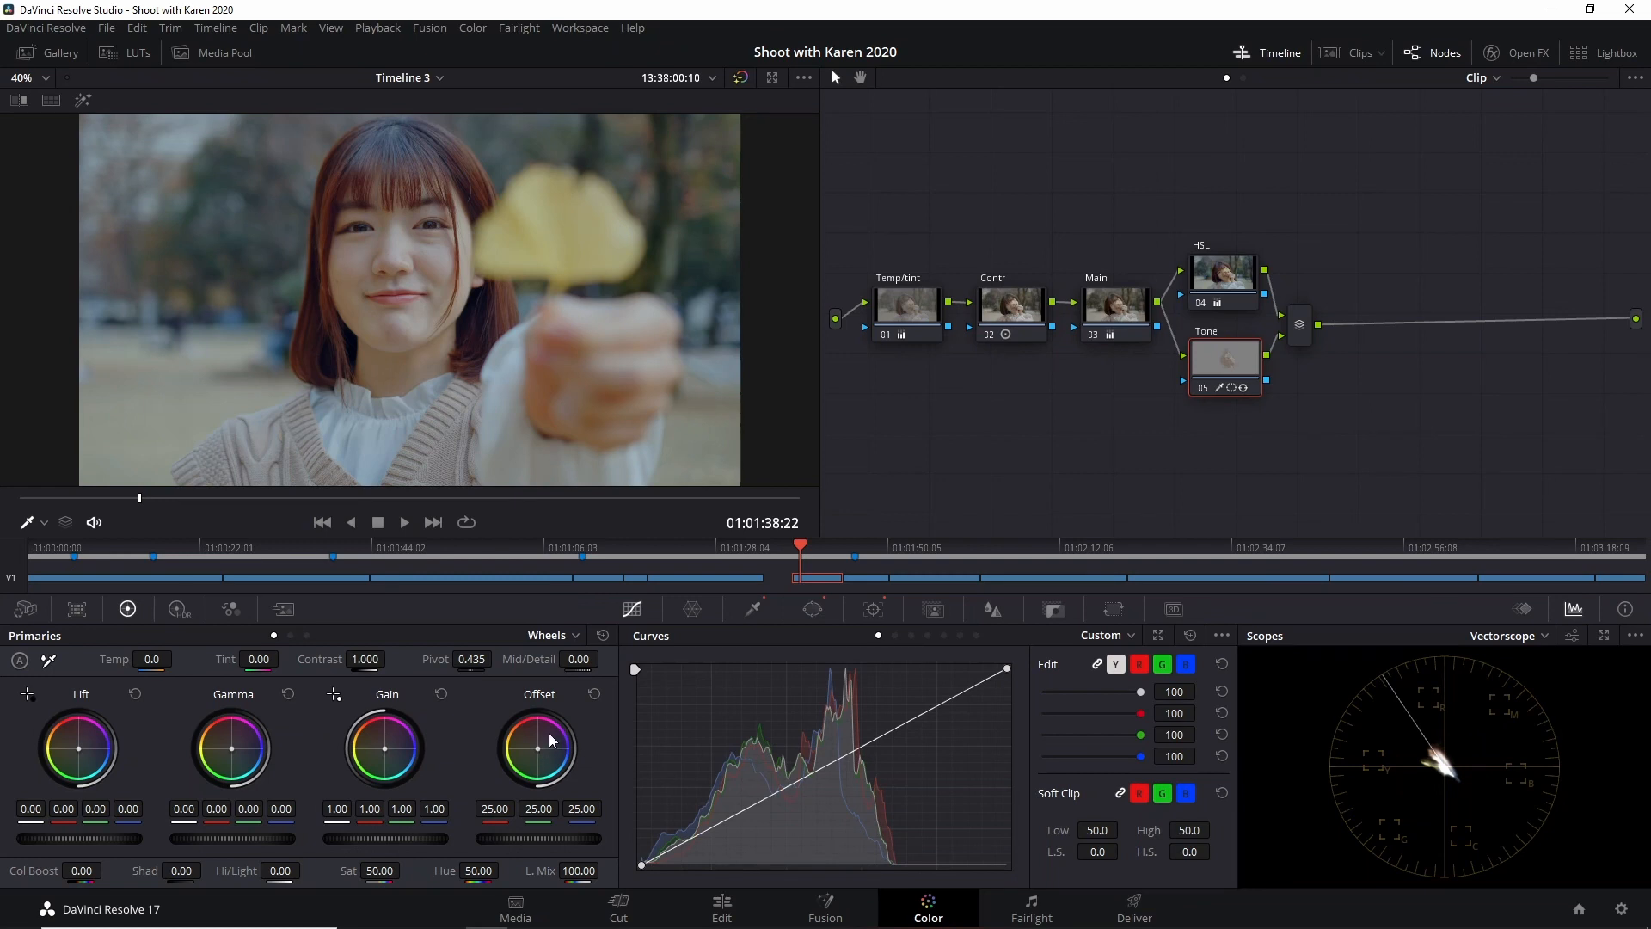
{"action": "left_click", "coordinate": [308, 635]}
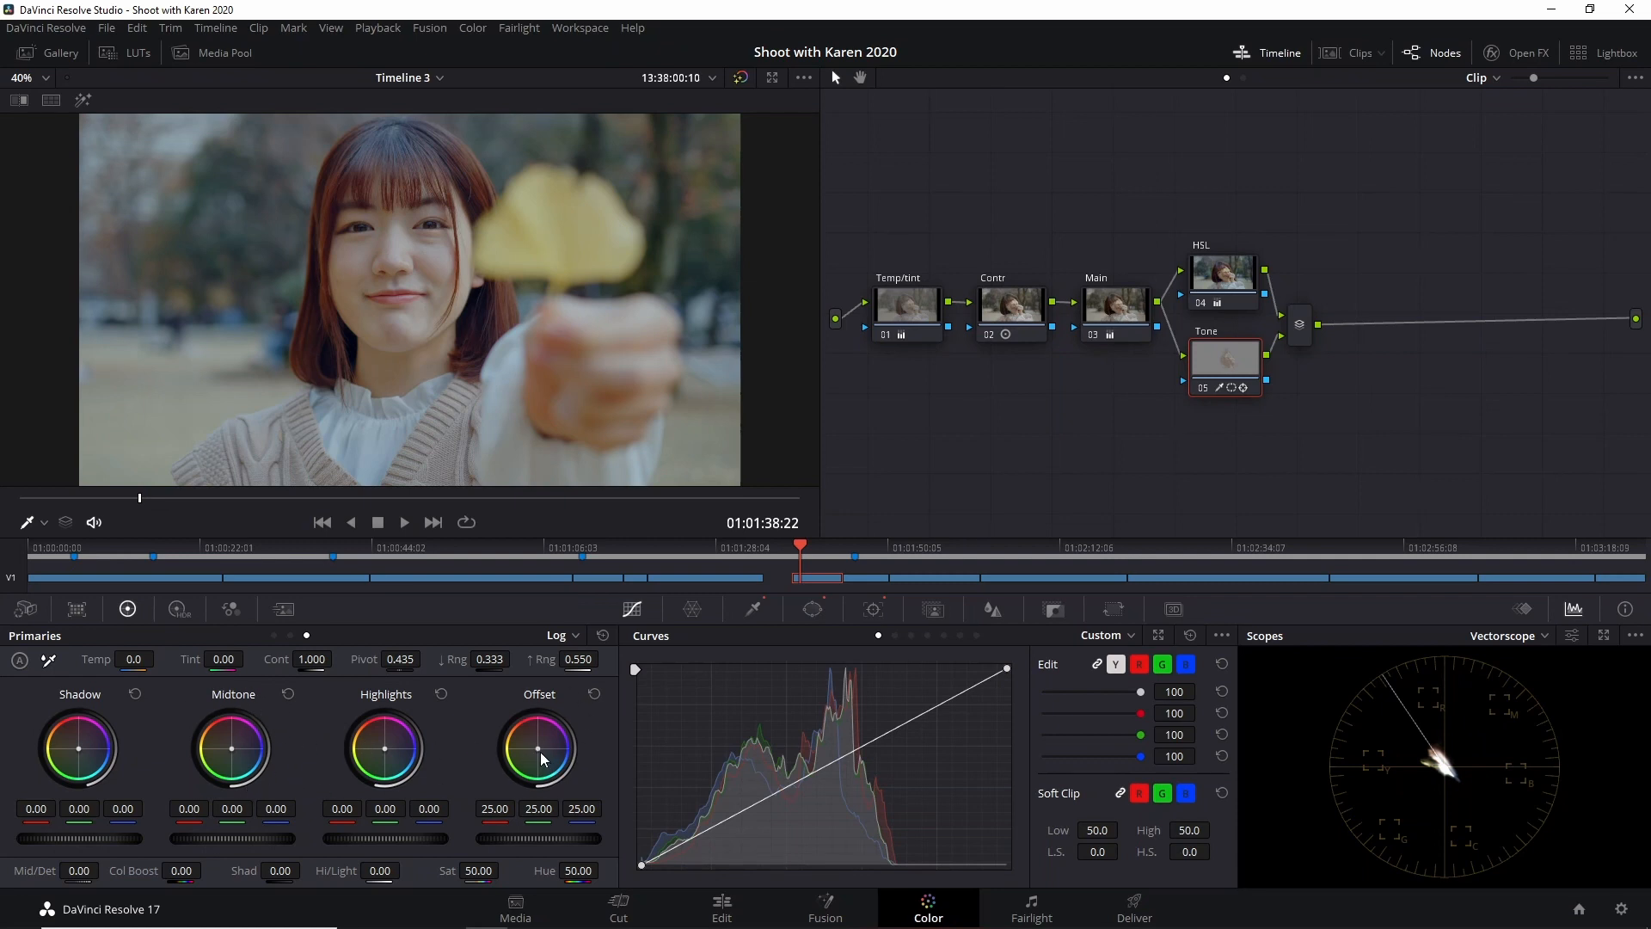
{"action": "left_click_drag", "start_coordinate": [538, 748], "coordinate": [540, 746]}
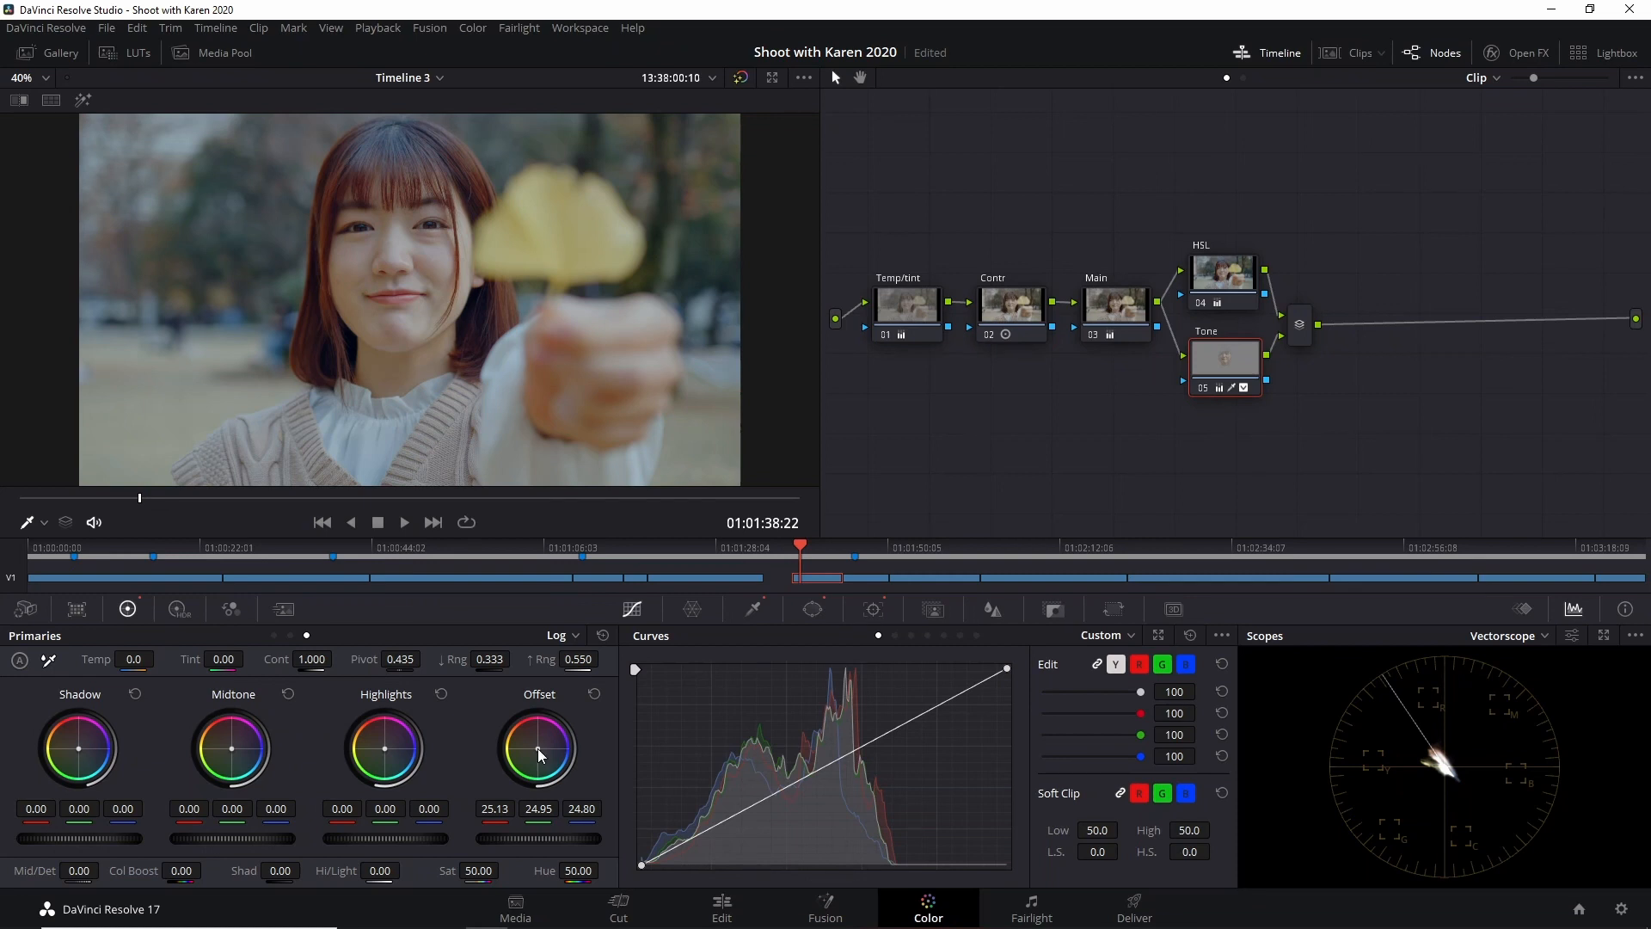
{"action": "left_click_drag", "start_coordinate": [538, 748], "coordinate": [540, 743]}
{"action": "left_click_drag", "start_coordinate": [537, 727], "coordinate": [540, 745]}
Shape the Tone node's custom curve with three points, lifting the midtones and highlights while holding down the shadows.
{"action": "left_click_drag", "start_coordinate": [803, 778], "coordinate": [793, 771]}
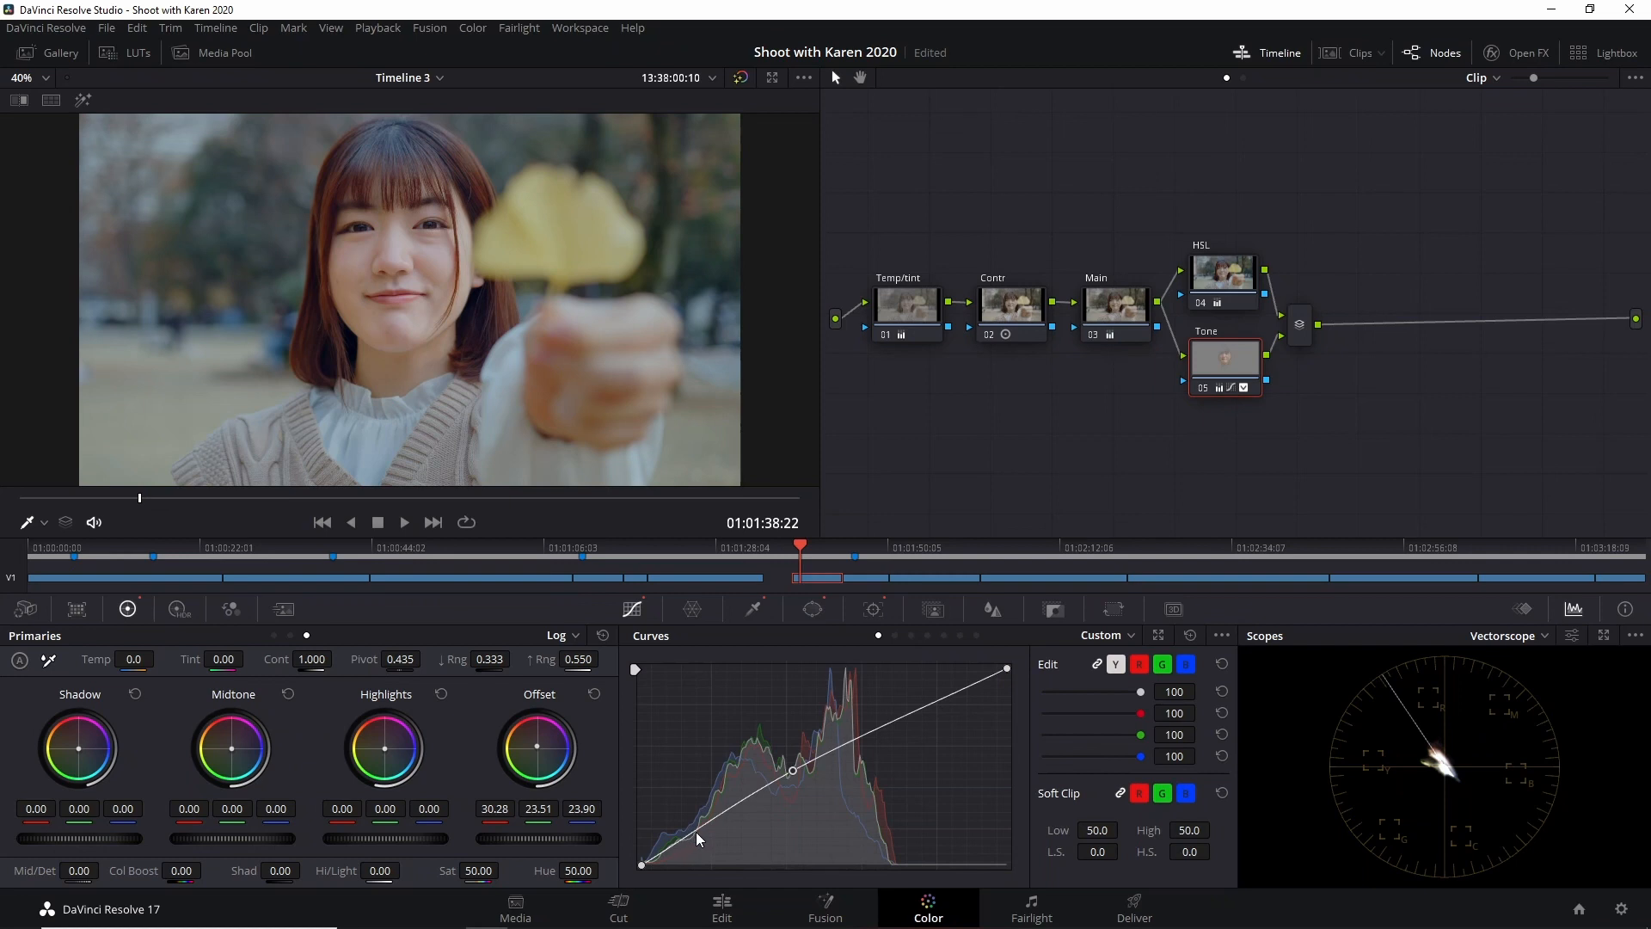
{"action": "left_click_drag", "start_coordinate": [697, 835], "coordinate": [711, 840]}
{"action": "left_click_drag", "start_coordinate": [707, 835], "coordinate": [703, 834]}
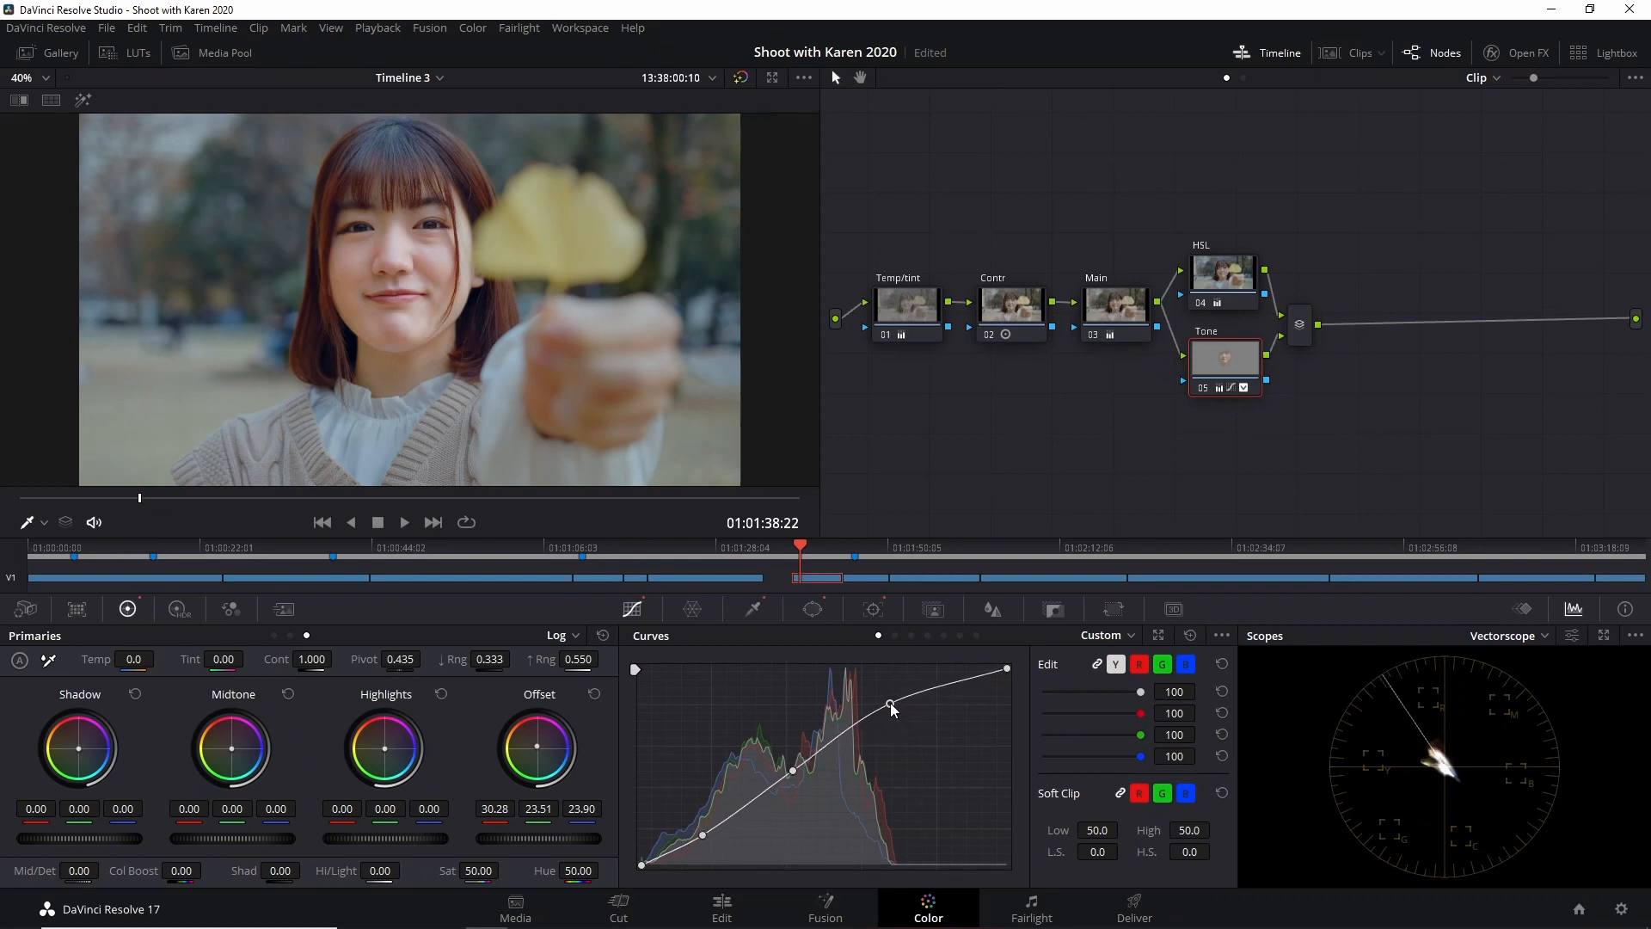
{"action": "left_click", "coordinate": [907, 714]}
{"action": "left_click_drag", "start_coordinate": [908, 714], "coordinate": [907, 706]}
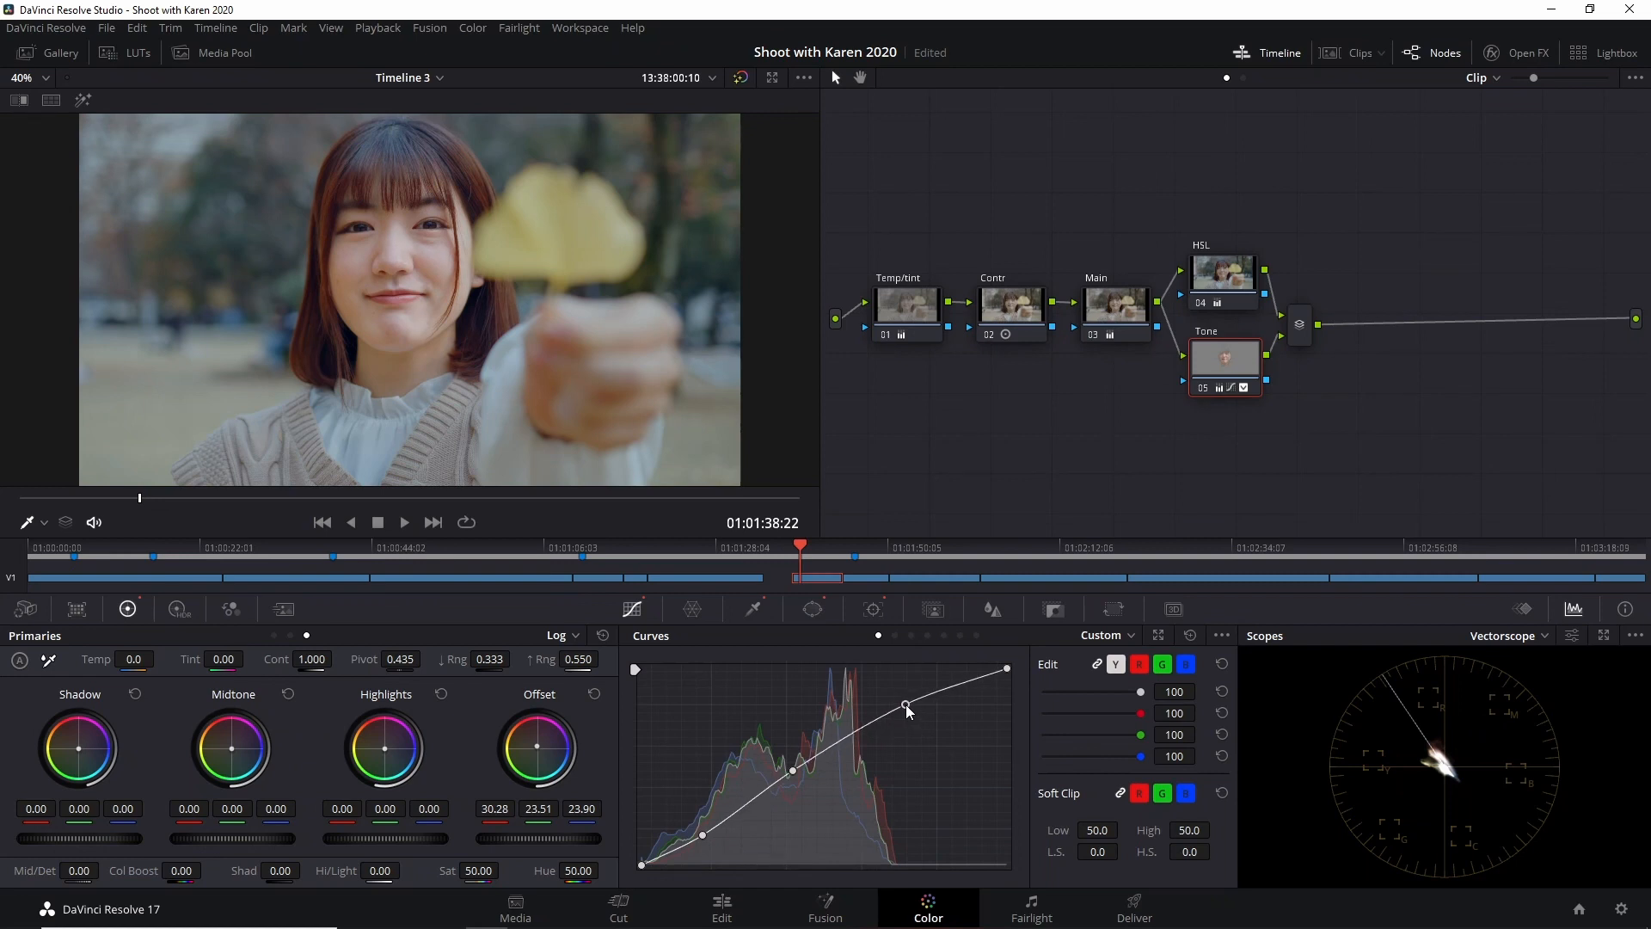
Reset the Tone node's custom curve and undo the reset, twice, to compare the skin with and without it.
{"action": "left_click", "coordinate": [1189, 638]}
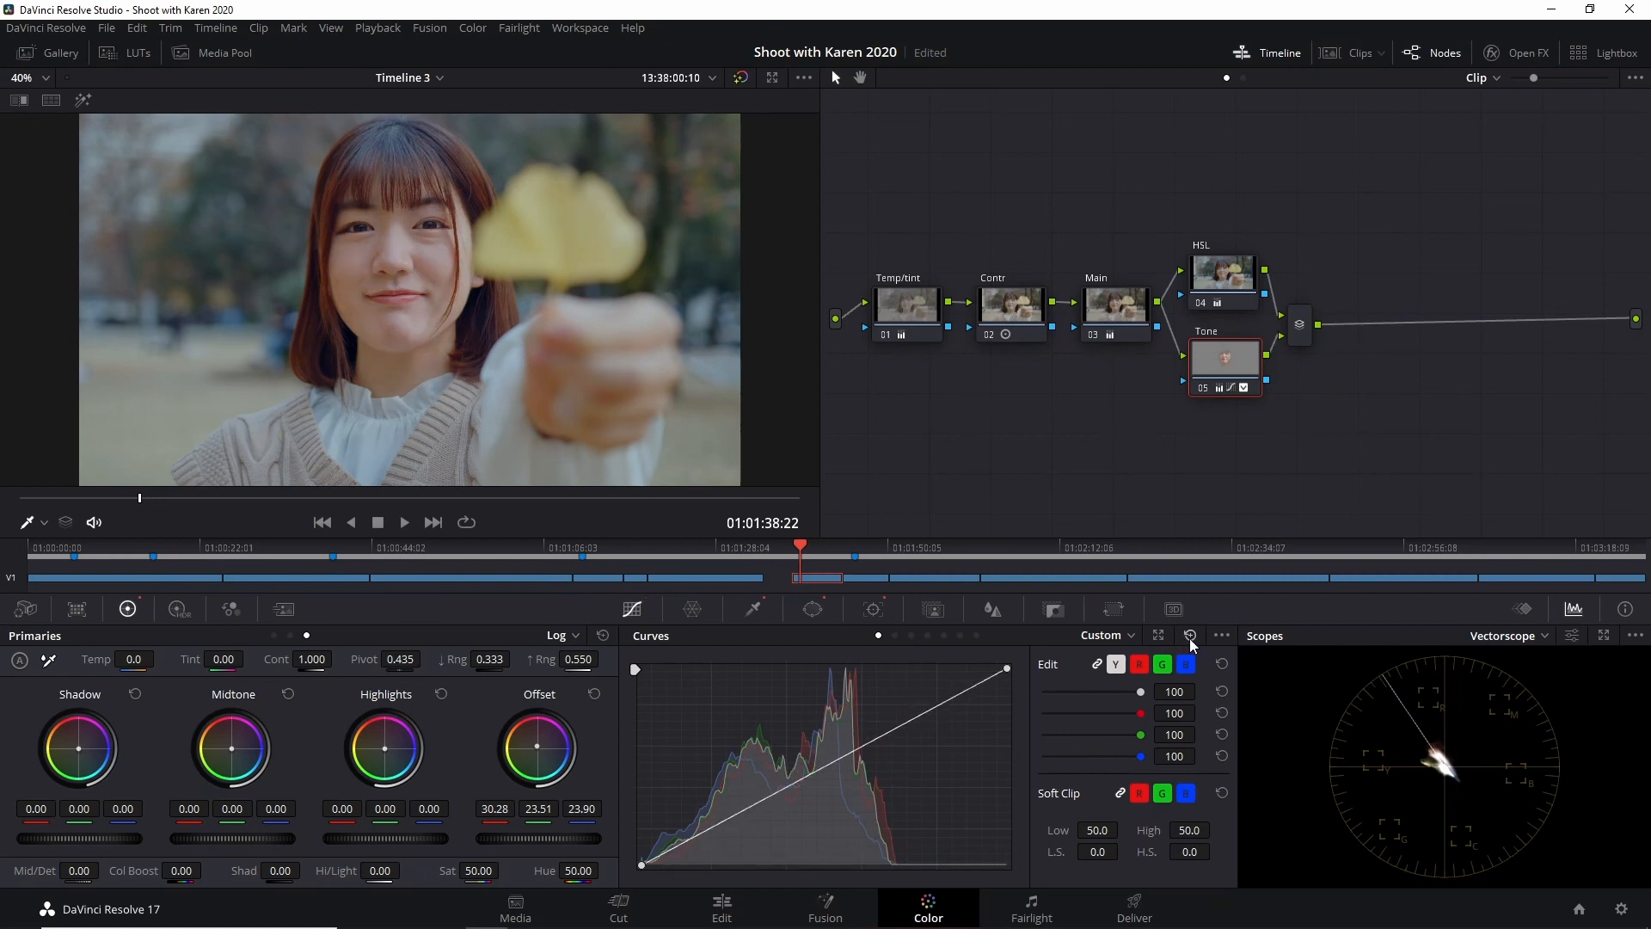
{"action": "key", "text": "ctrl+z"}
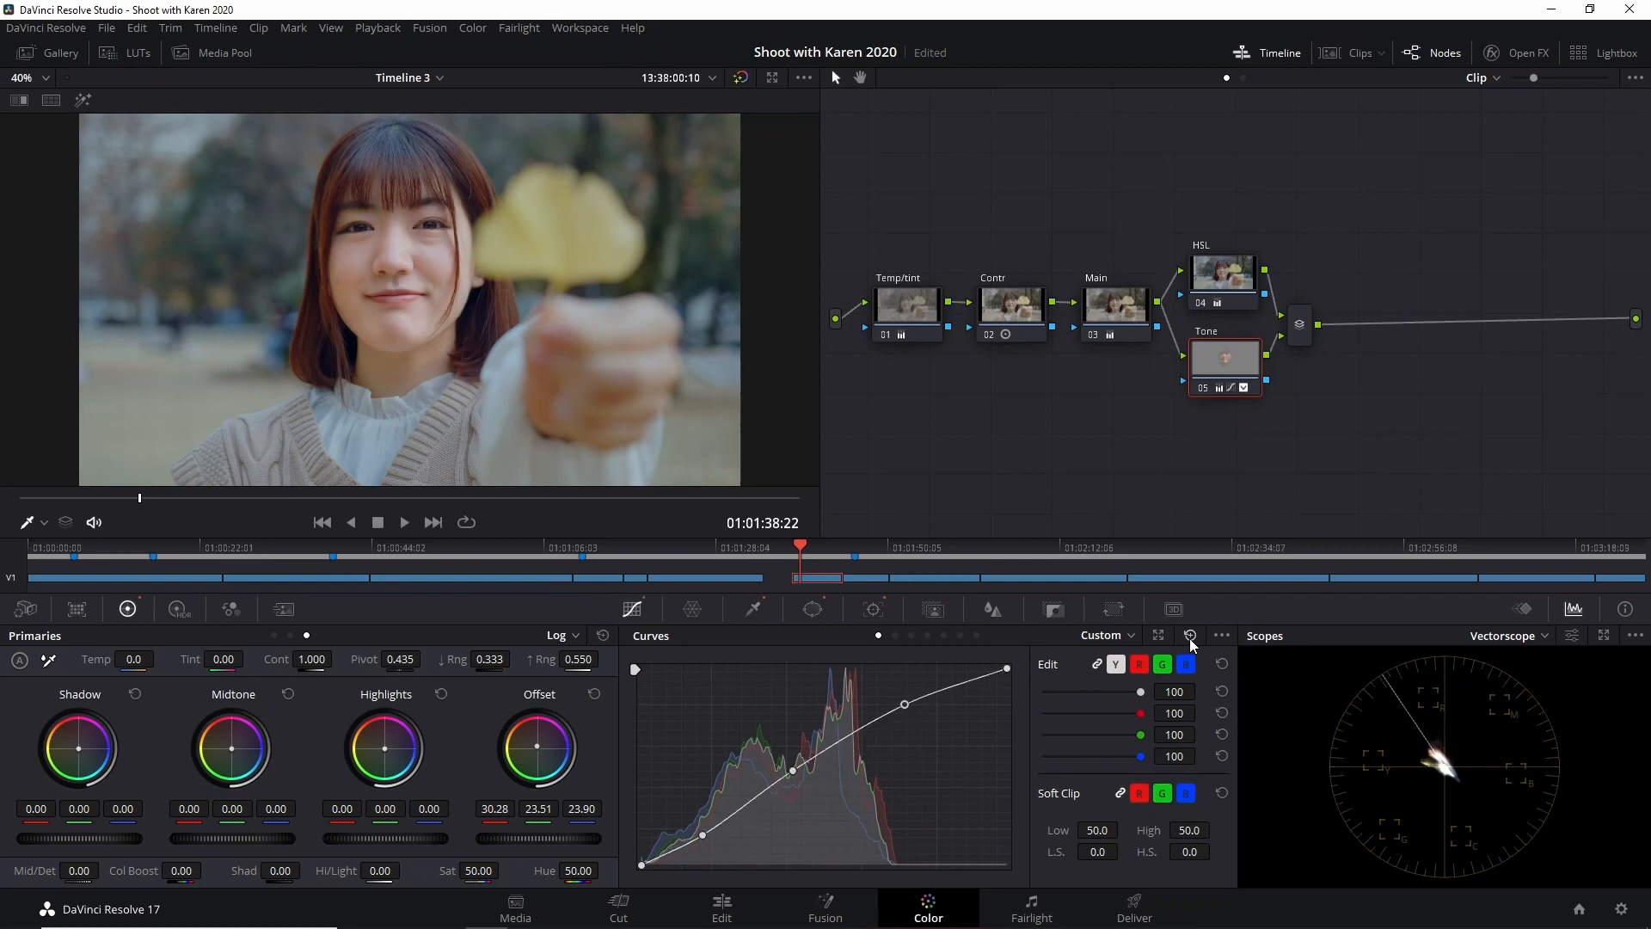
{"action": "left_click", "coordinate": [1189, 638]}
{"action": "key", "text": "ctrl+z"}
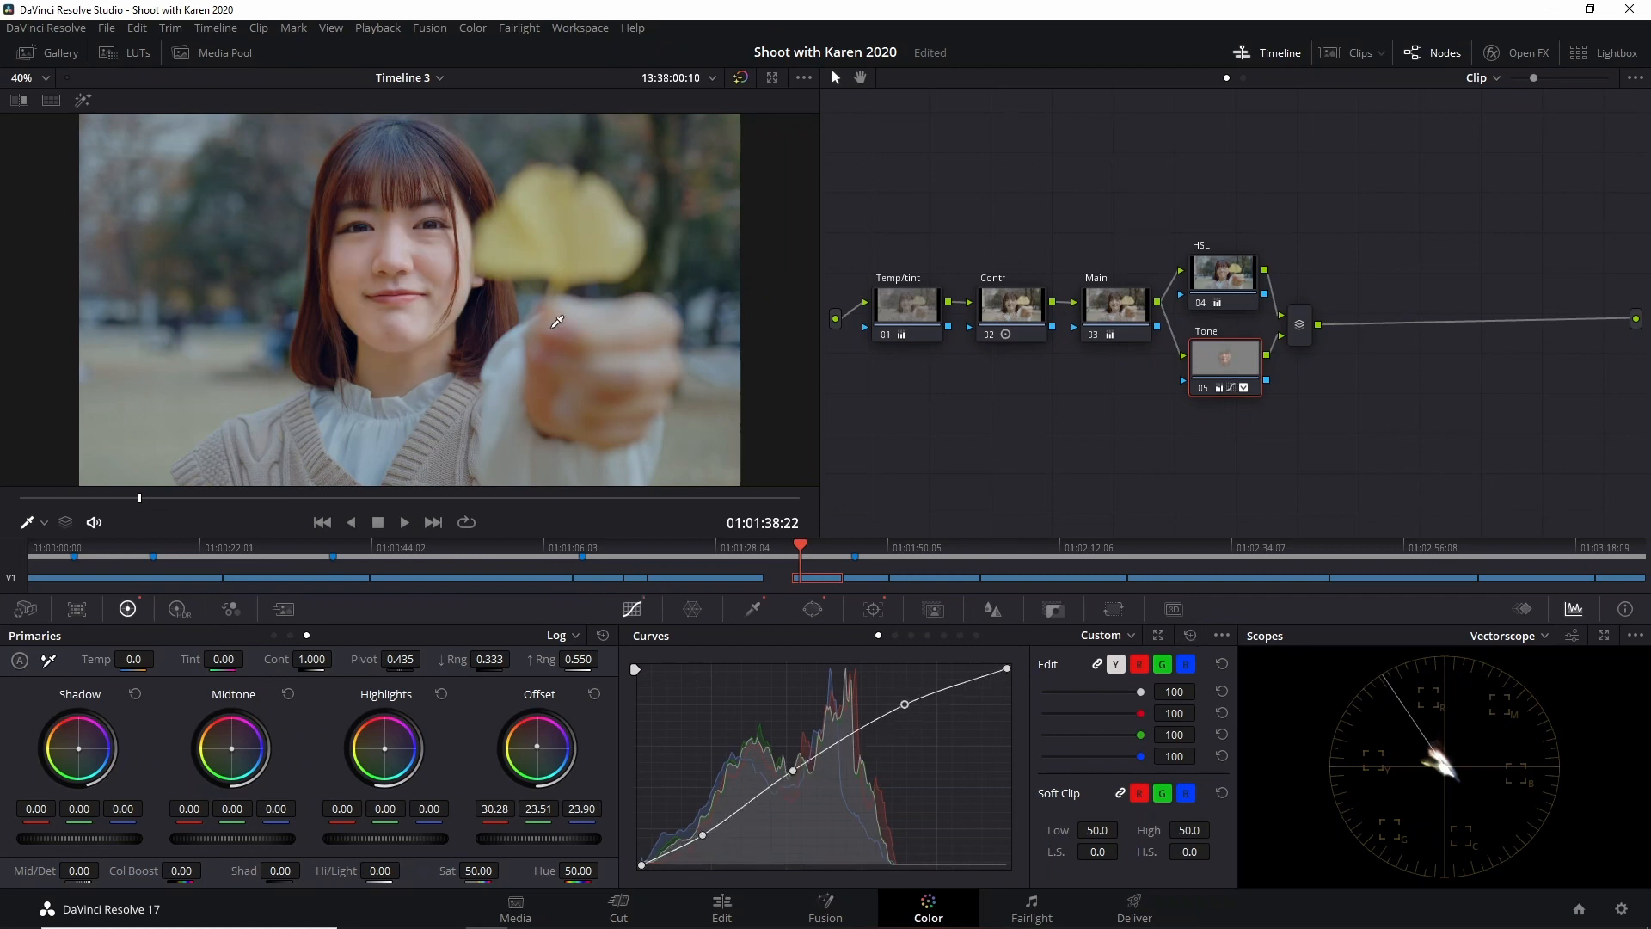
On the Main node's custom curve, anchor the midpoint and pull down a shadow point slightly, and save the project.
{"action": "left_click", "coordinate": [1122, 323]}
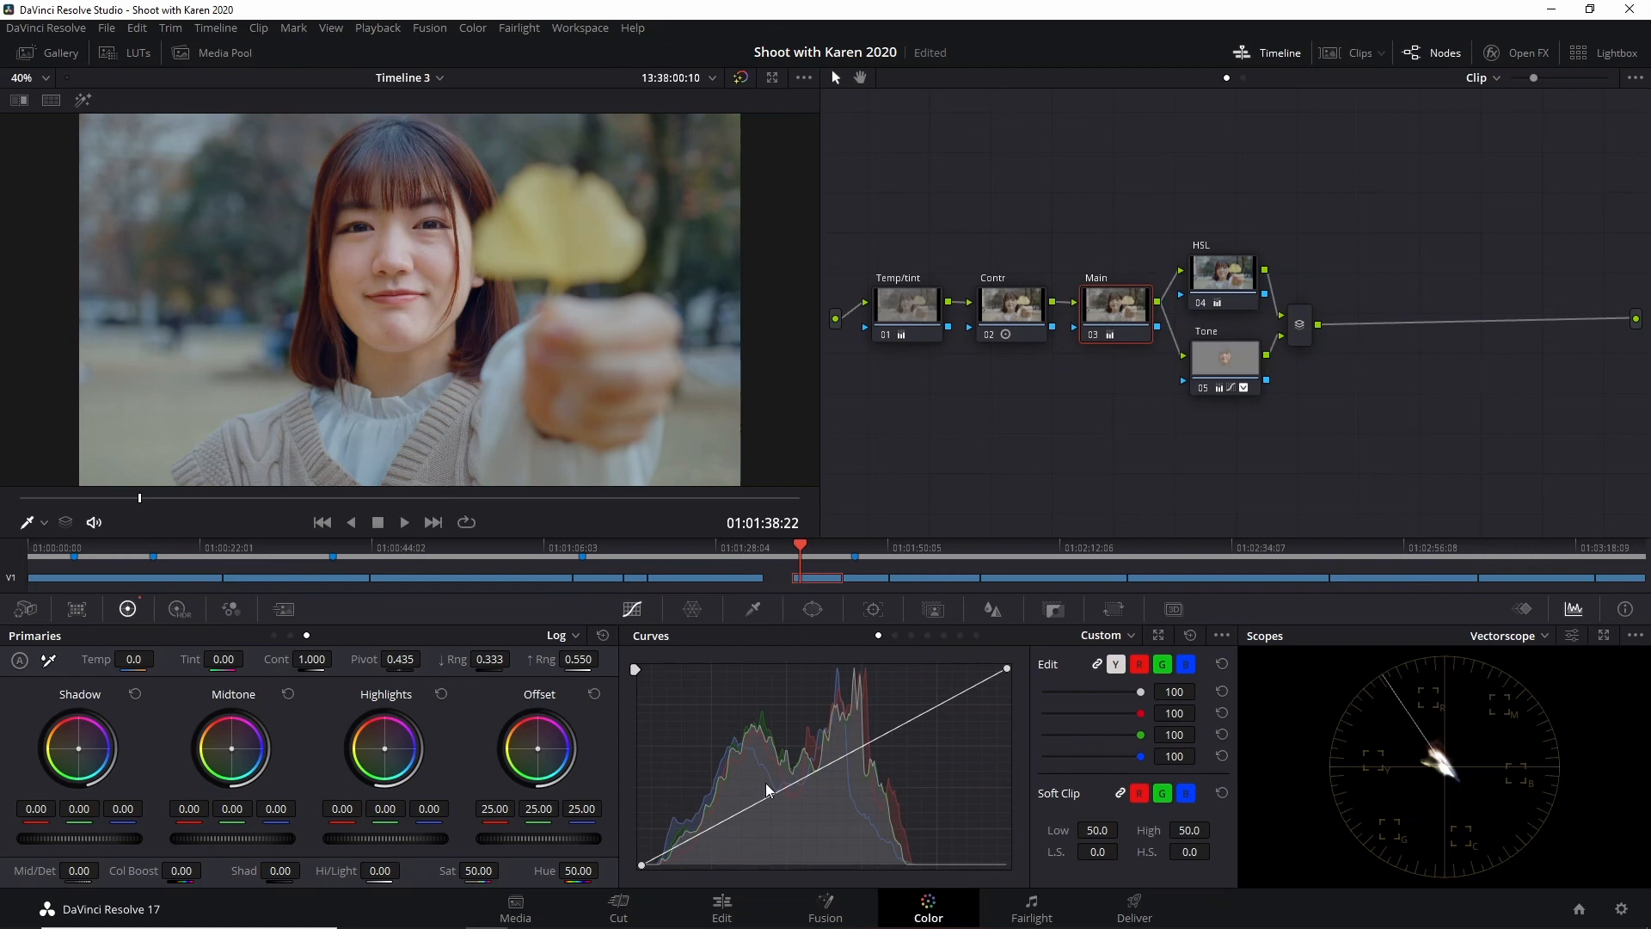
{"action": "left_click", "coordinate": [795, 780]}
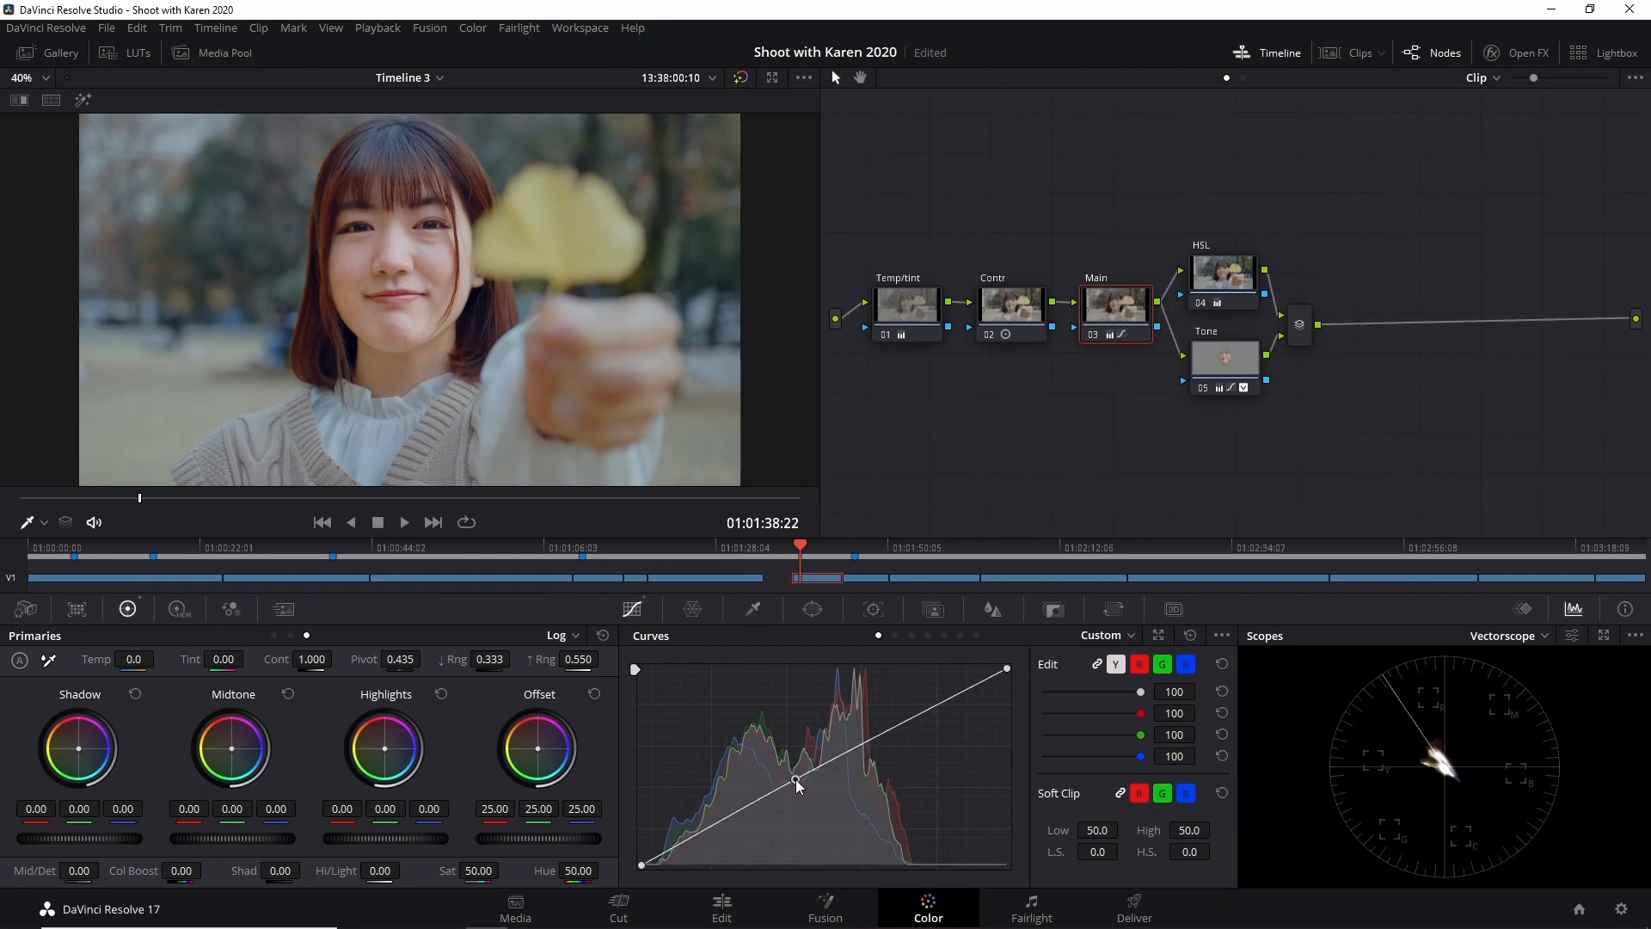
{"action": "left_click_drag", "start_coordinate": [794, 779], "coordinate": [795, 779]}
{"action": "left_click", "coordinate": [696, 835]}
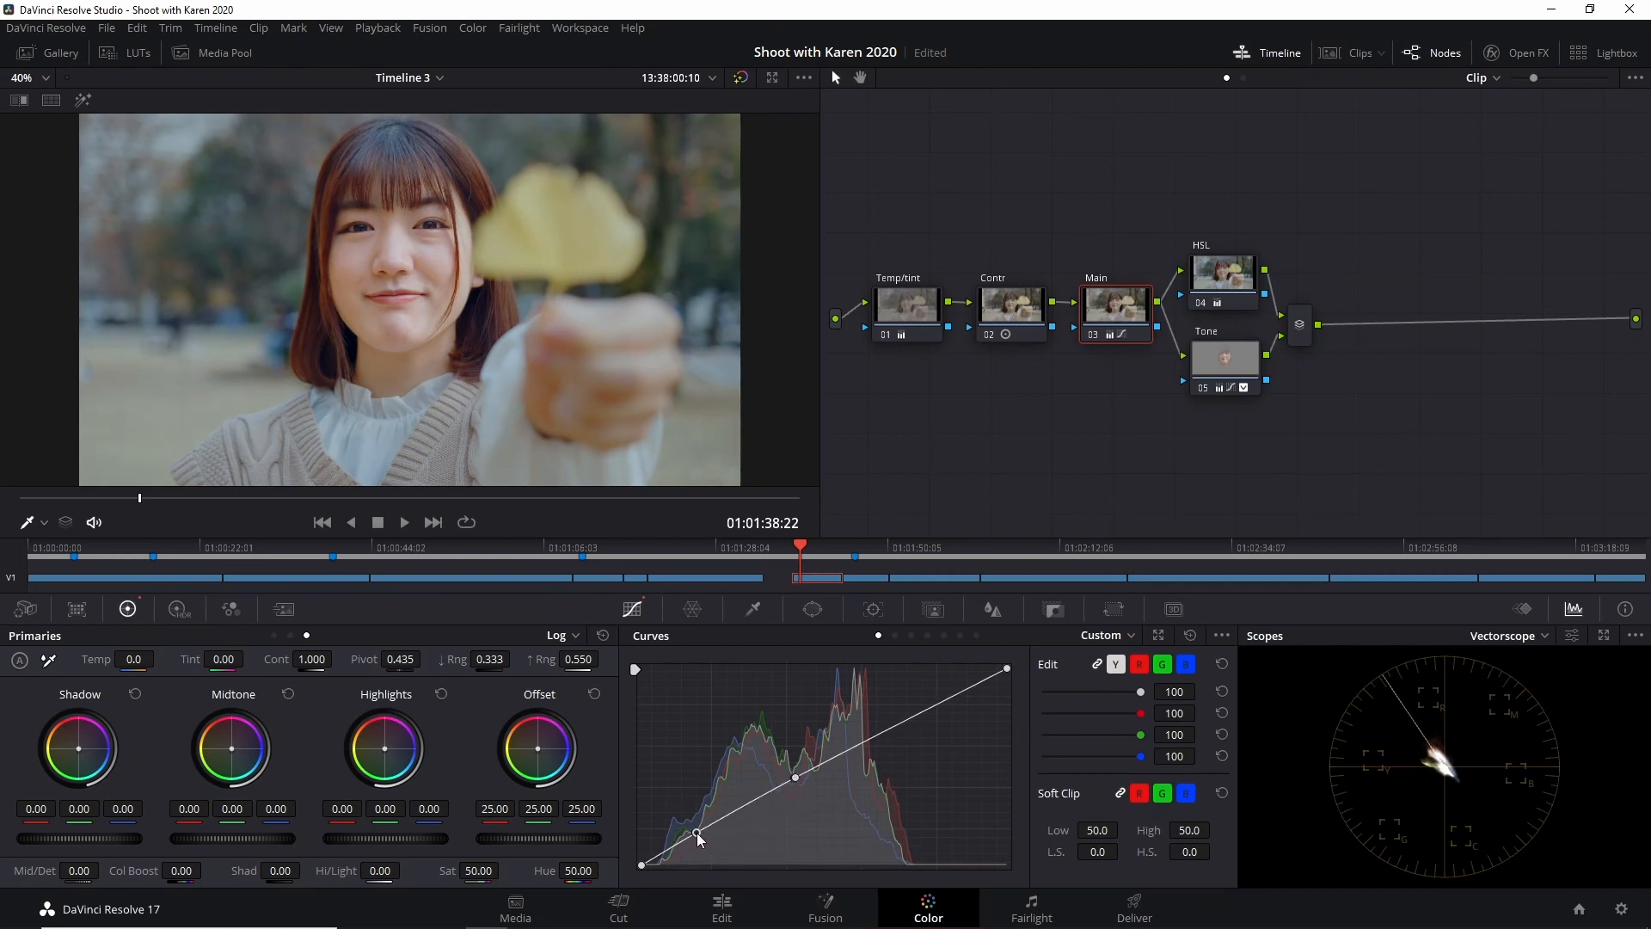
{"action": "left_click_drag", "start_coordinate": [697, 834], "coordinate": [707, 838]}
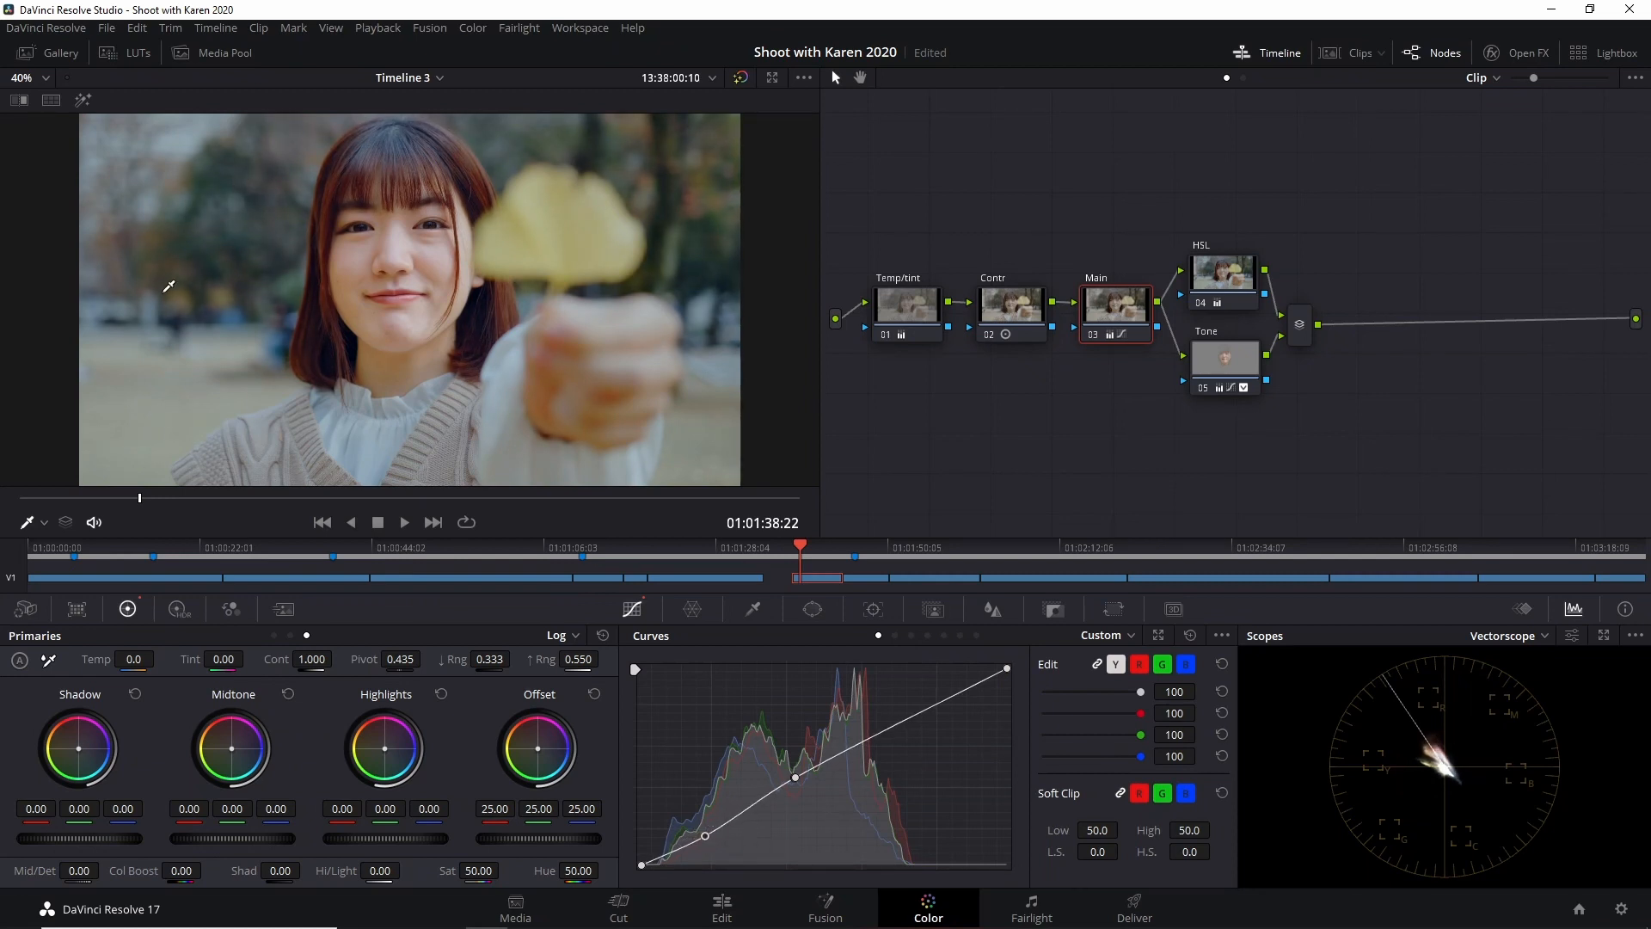
{"action": "key", "text": "ctrl+s"}
Compare the image with and without the Main node's shadow curve adjustment, twice.
{"action": "key", "text": "ctrl+d"}
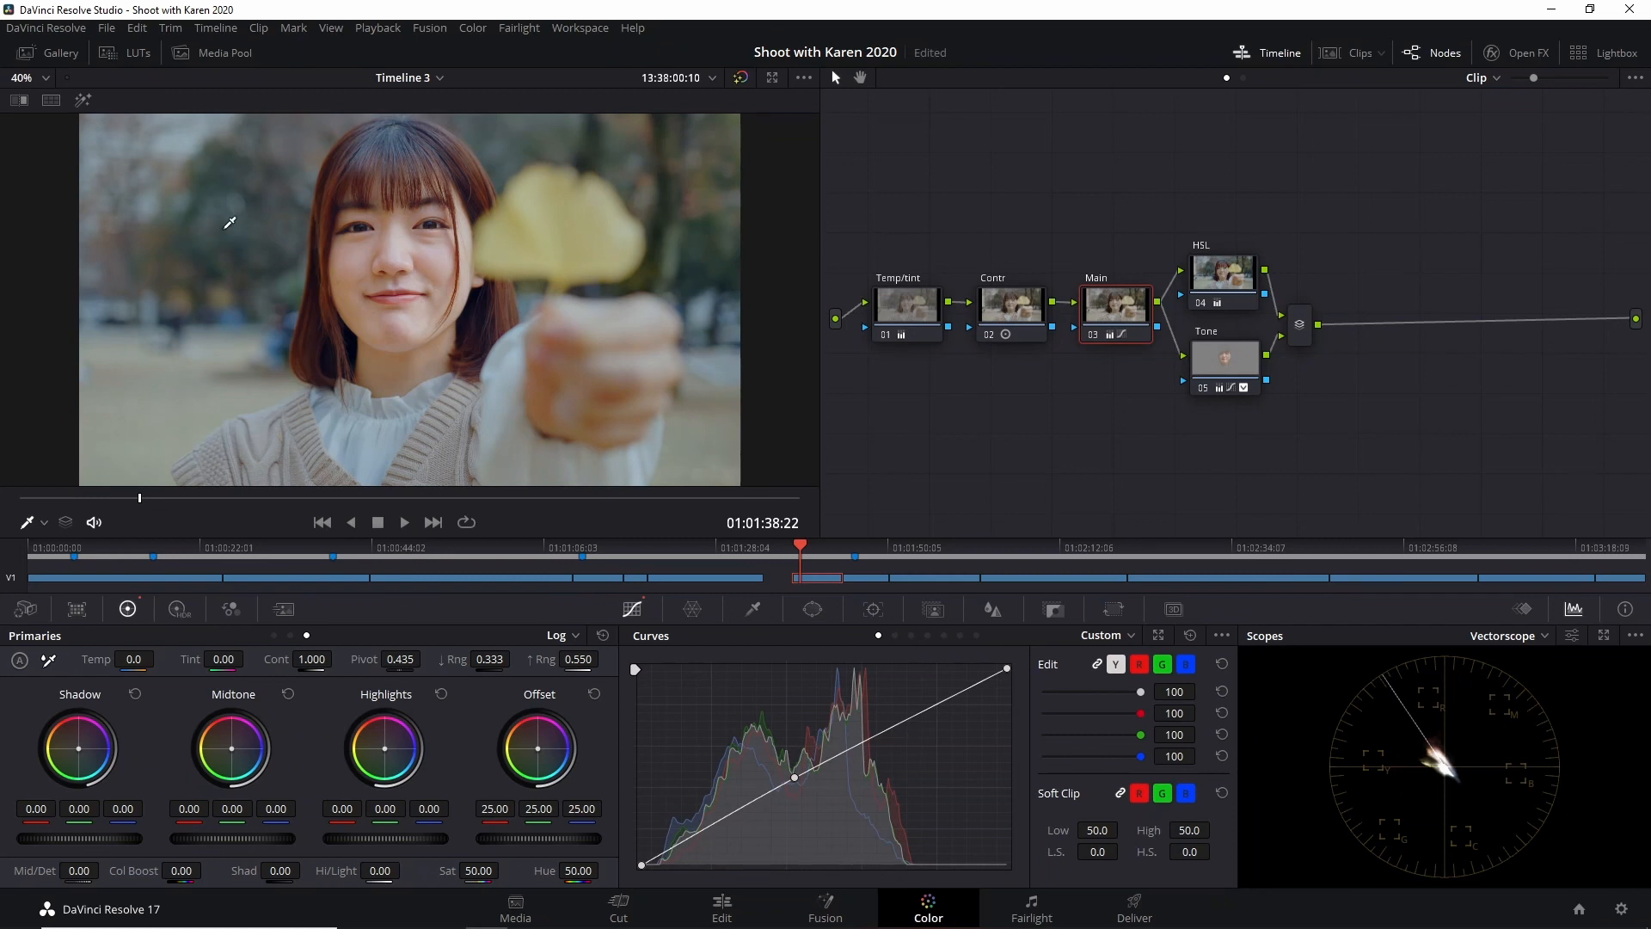
{"action": "key", "text": "ctrl+d"}
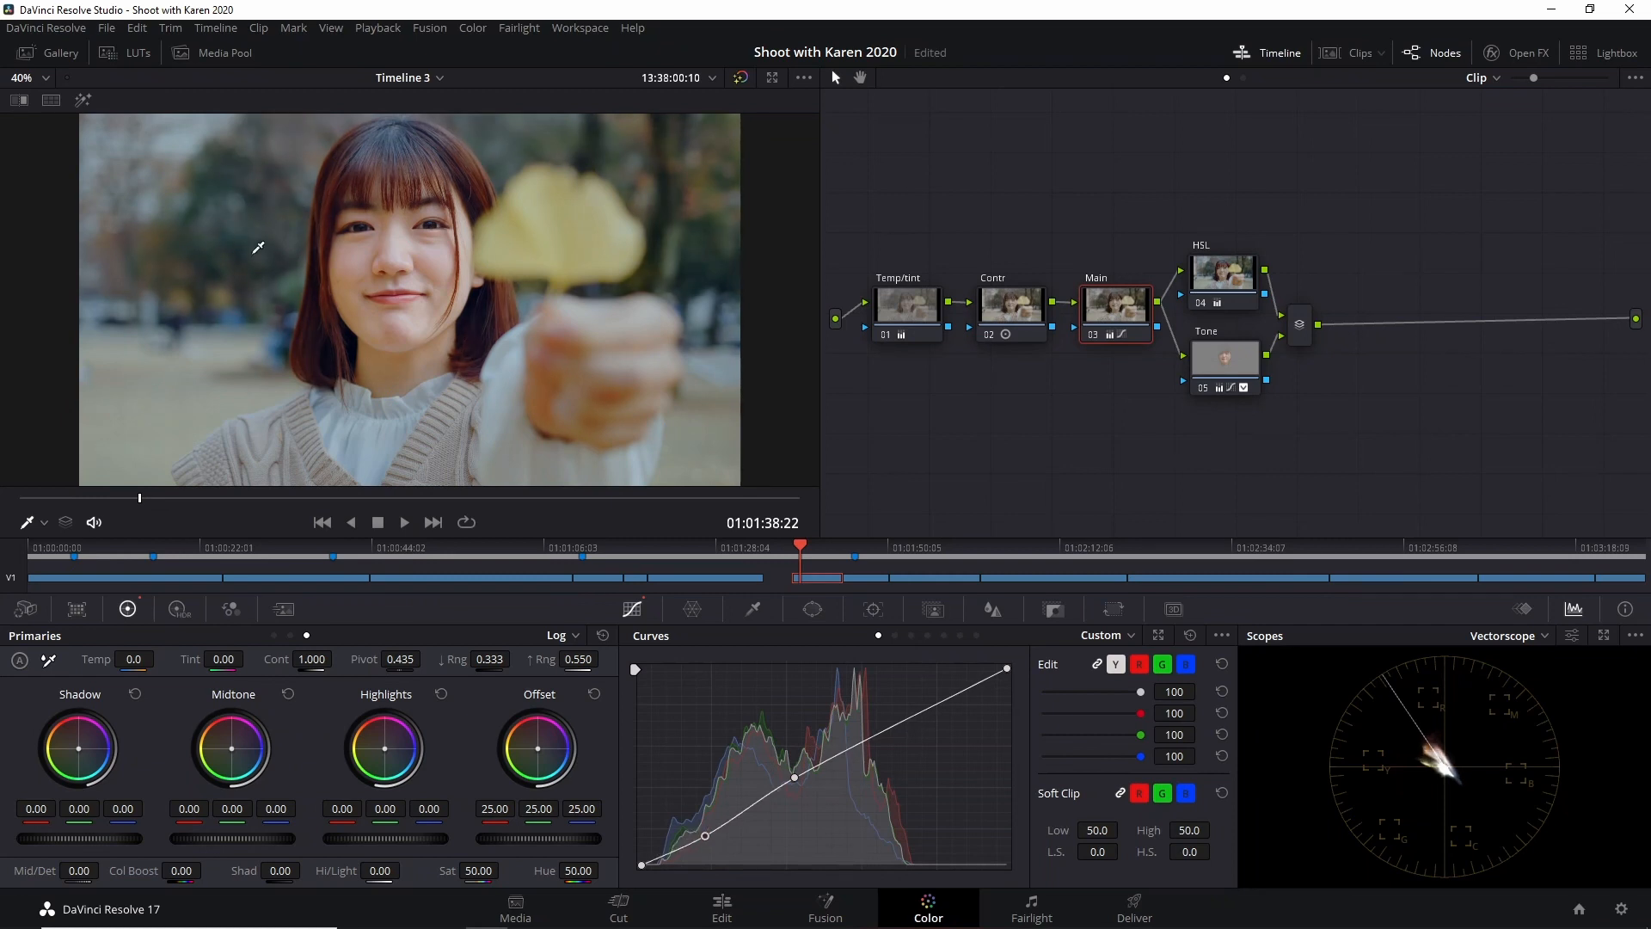
{"action": "key", "text": "ctrl+d"}
{"action": "key", "text": "ctrl+d"}
Lift a highlight point on the Main node's custom curve and set the Contr node's contrast to 1.462.
{"action": "left_click", "coordinate": [935, 703]}
{"action": "mouse_move", "coordinate": [935, 702]}
{"action": "left_mouse_down"}
{"action": "mouse_move", "coordinate": [922, 686]}
{"action": "mouse_move", "coordinate": [930, 698]}
{"action": "left_mouse_up"}
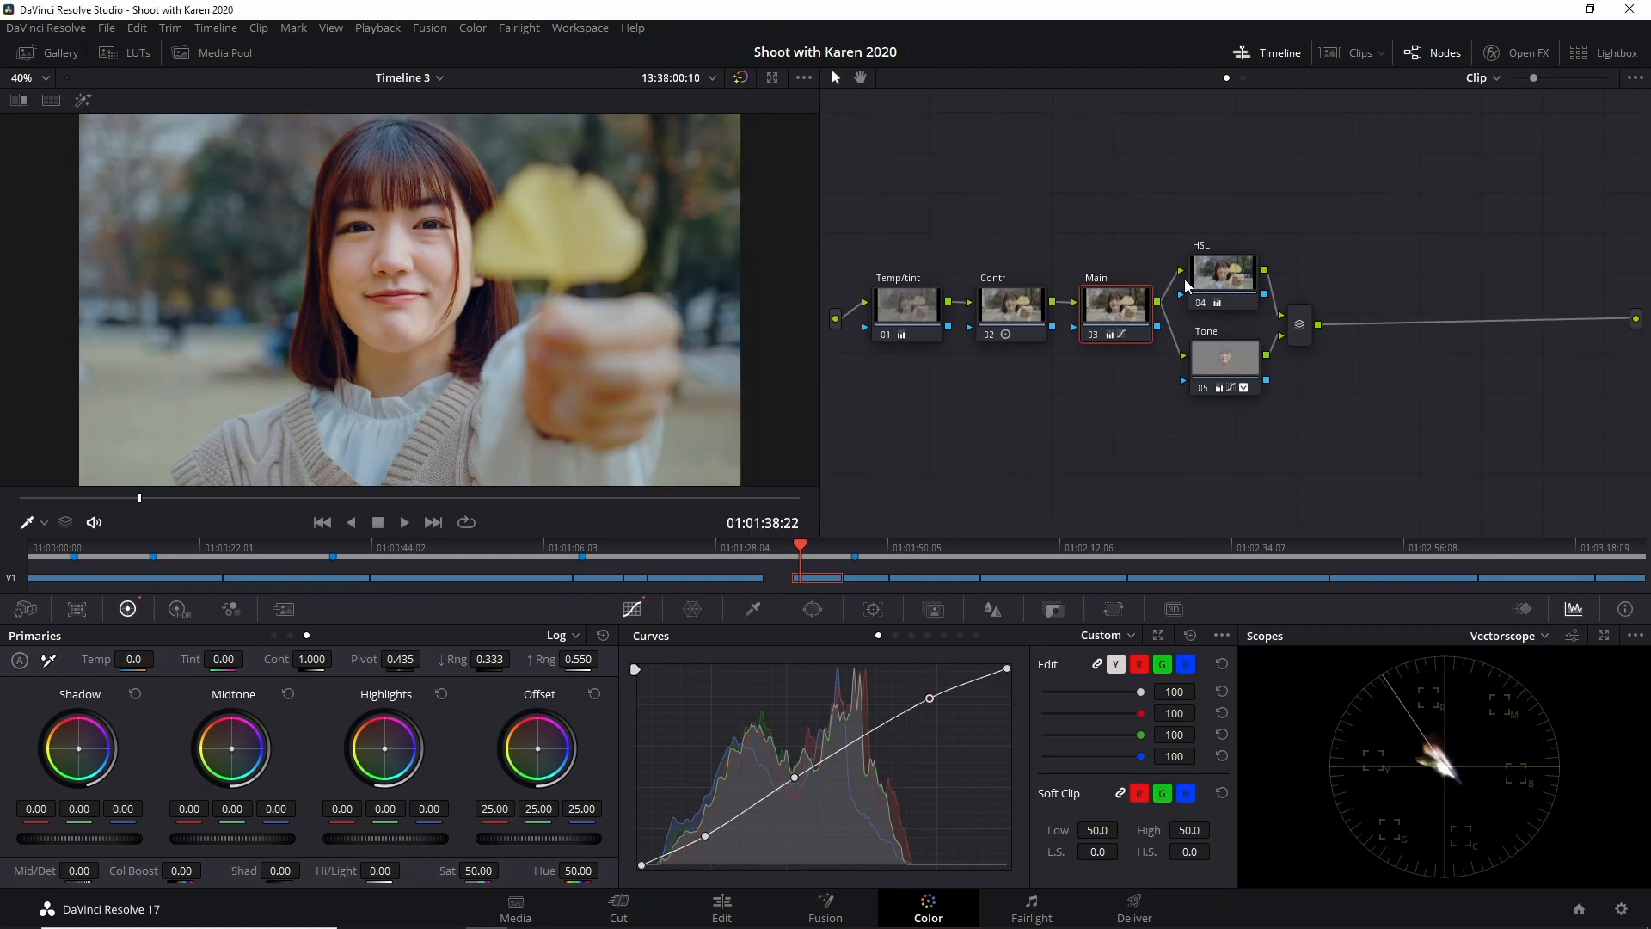
{"action": "left_click", "coordinate": [1018, 306]}
{"action": "left_click_drag", "start_coordinate": [304, 663], "coordinate": [338, 659]}
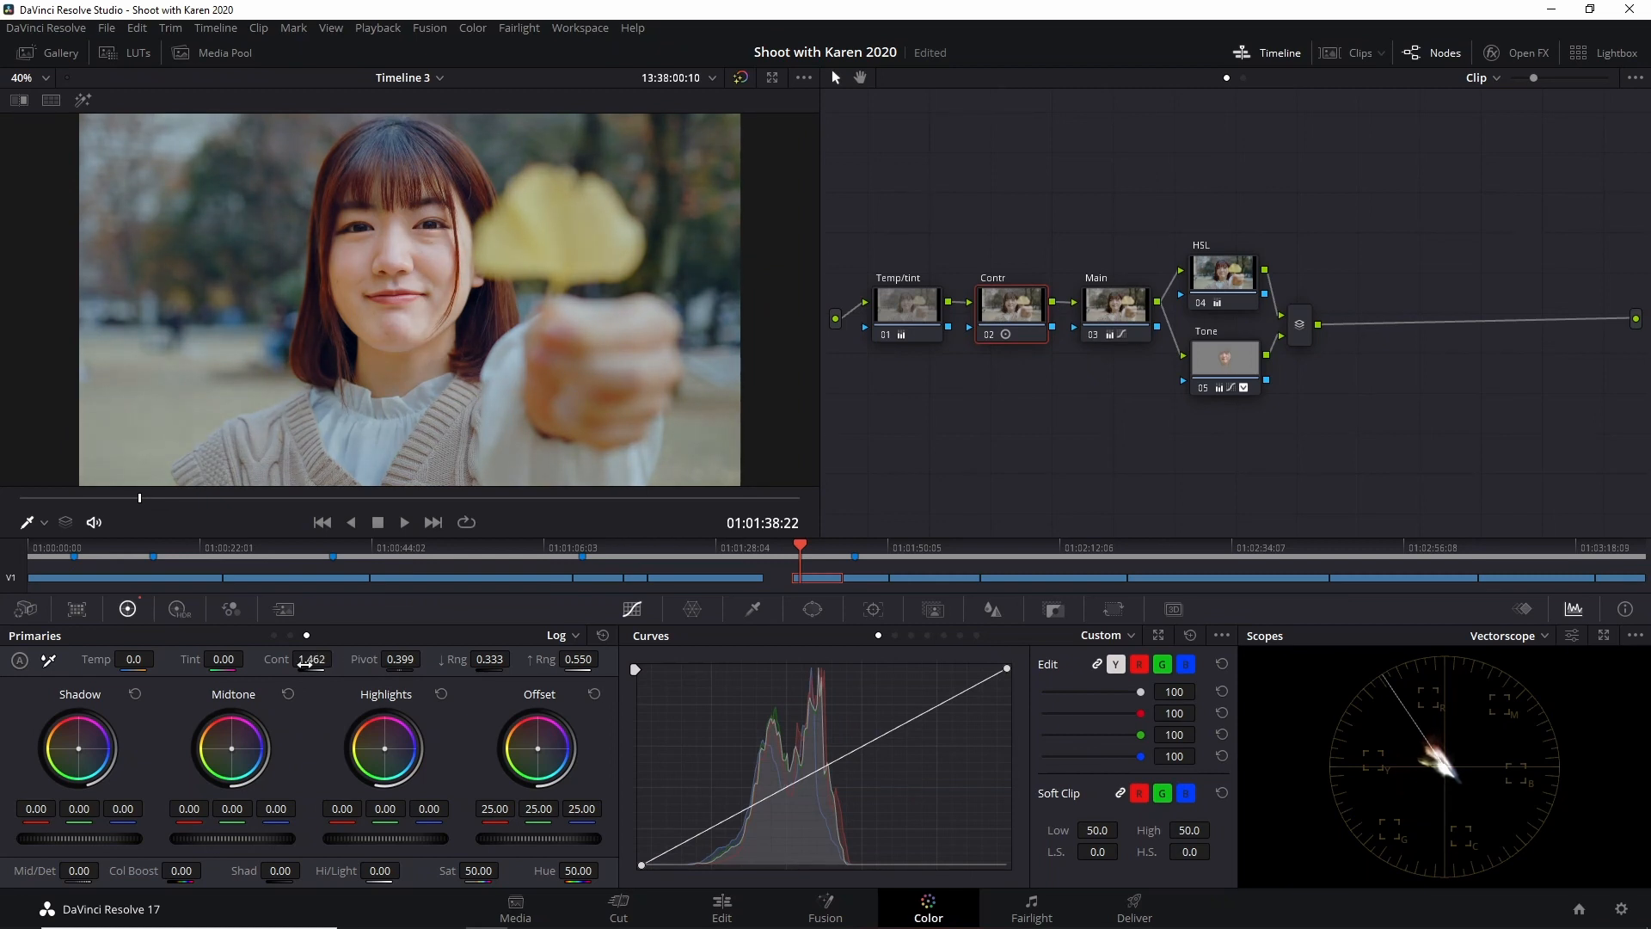
{"action": "left_click", "coordinate": [1233, 359]}
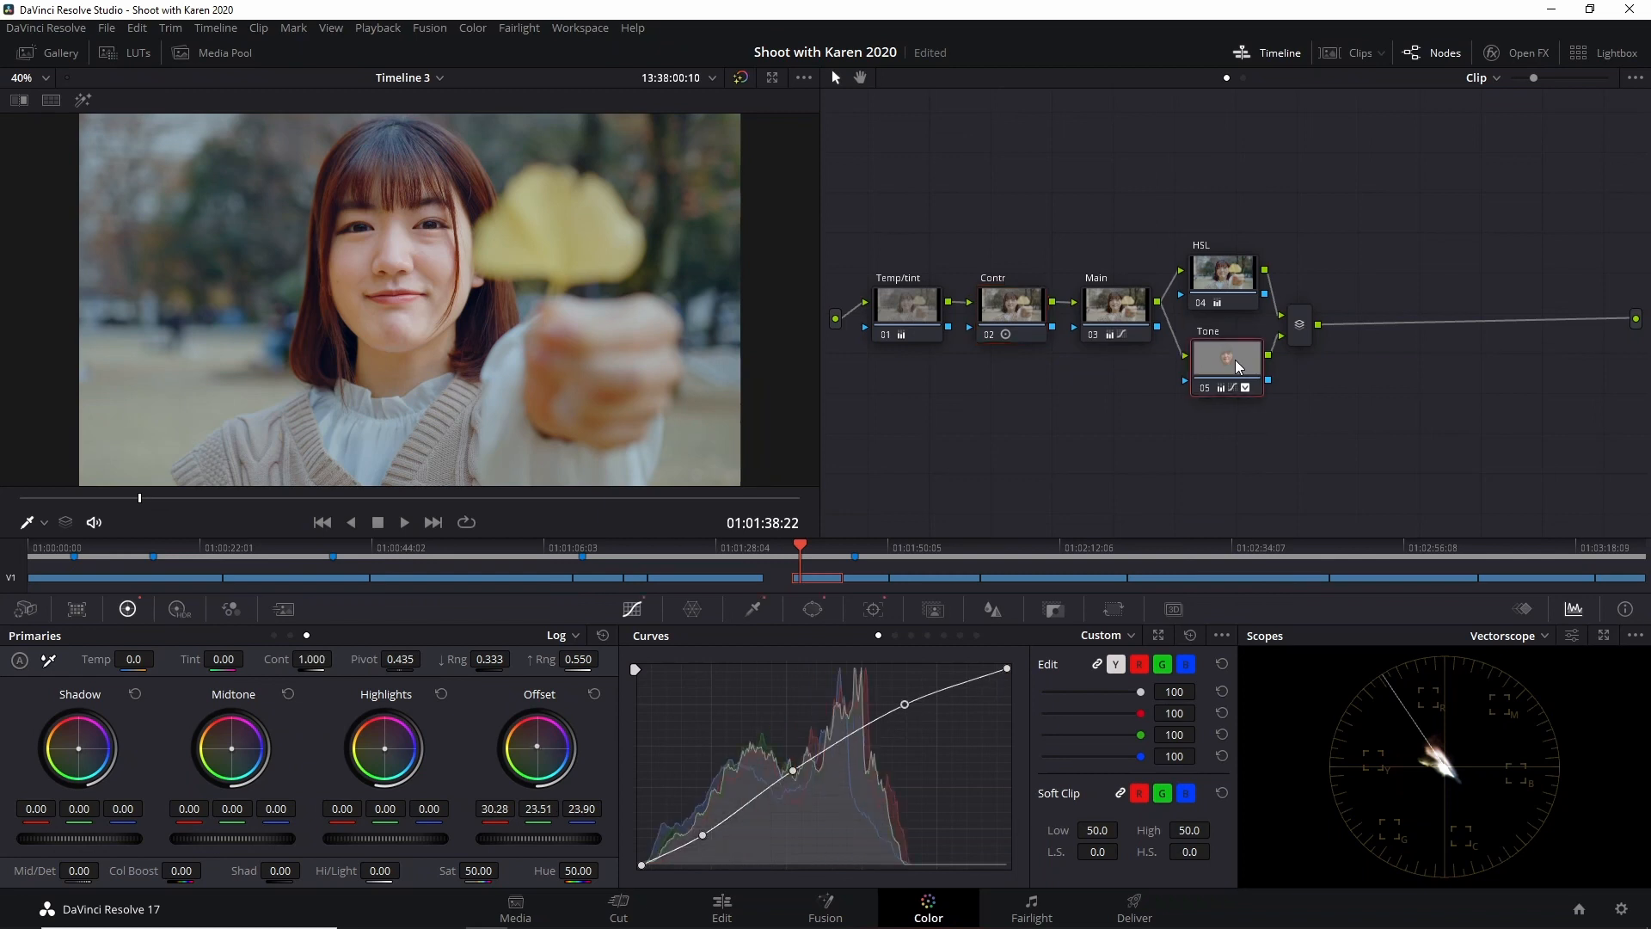
{"action": "left_click", "coordinate": [1244, 279]}
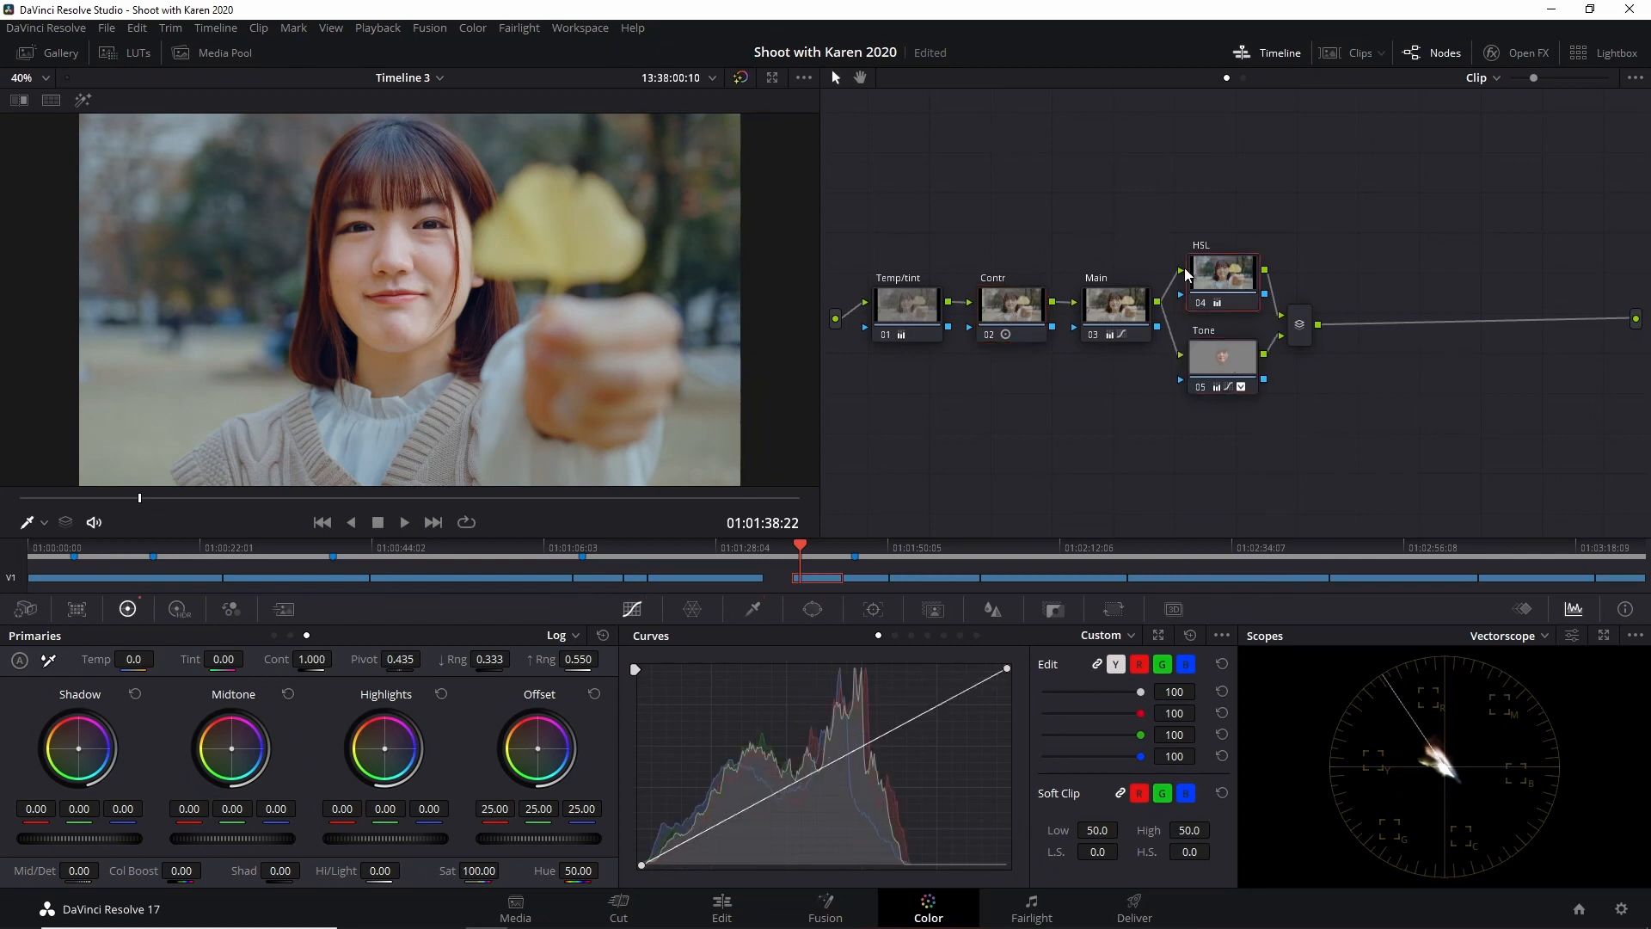
{"action": "right_click", "coordinate": [1227, 285]}
{"action": "mouse_move", "coordinate": [1259, 368]}
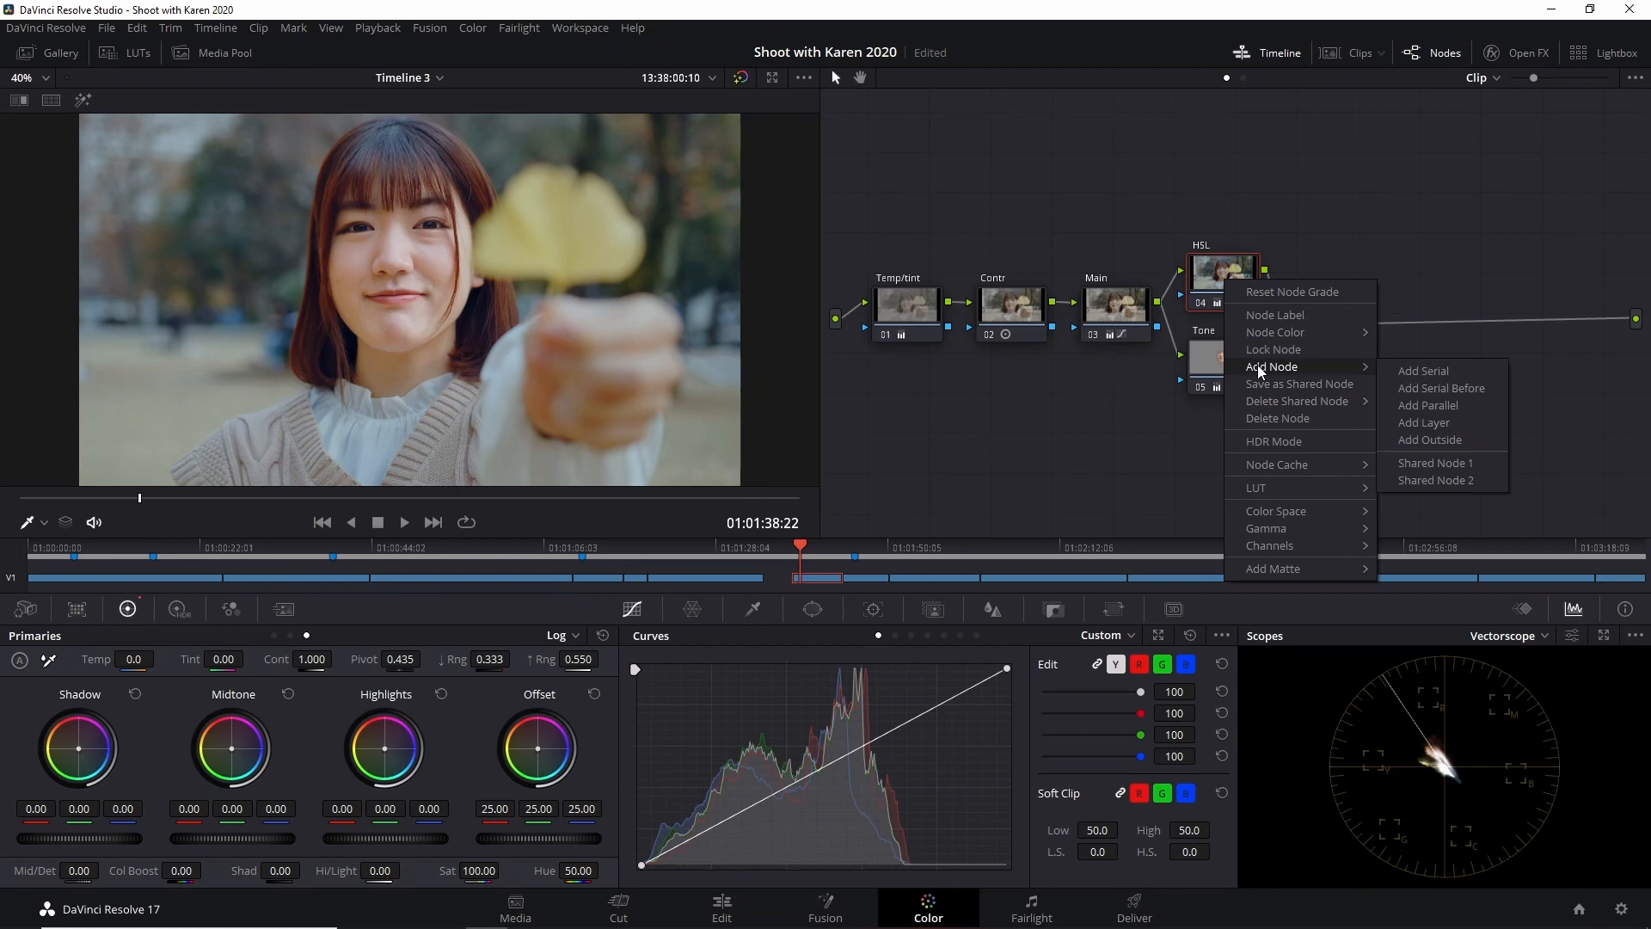
{"action": "left_click", "coordinate": [1211, 344]}
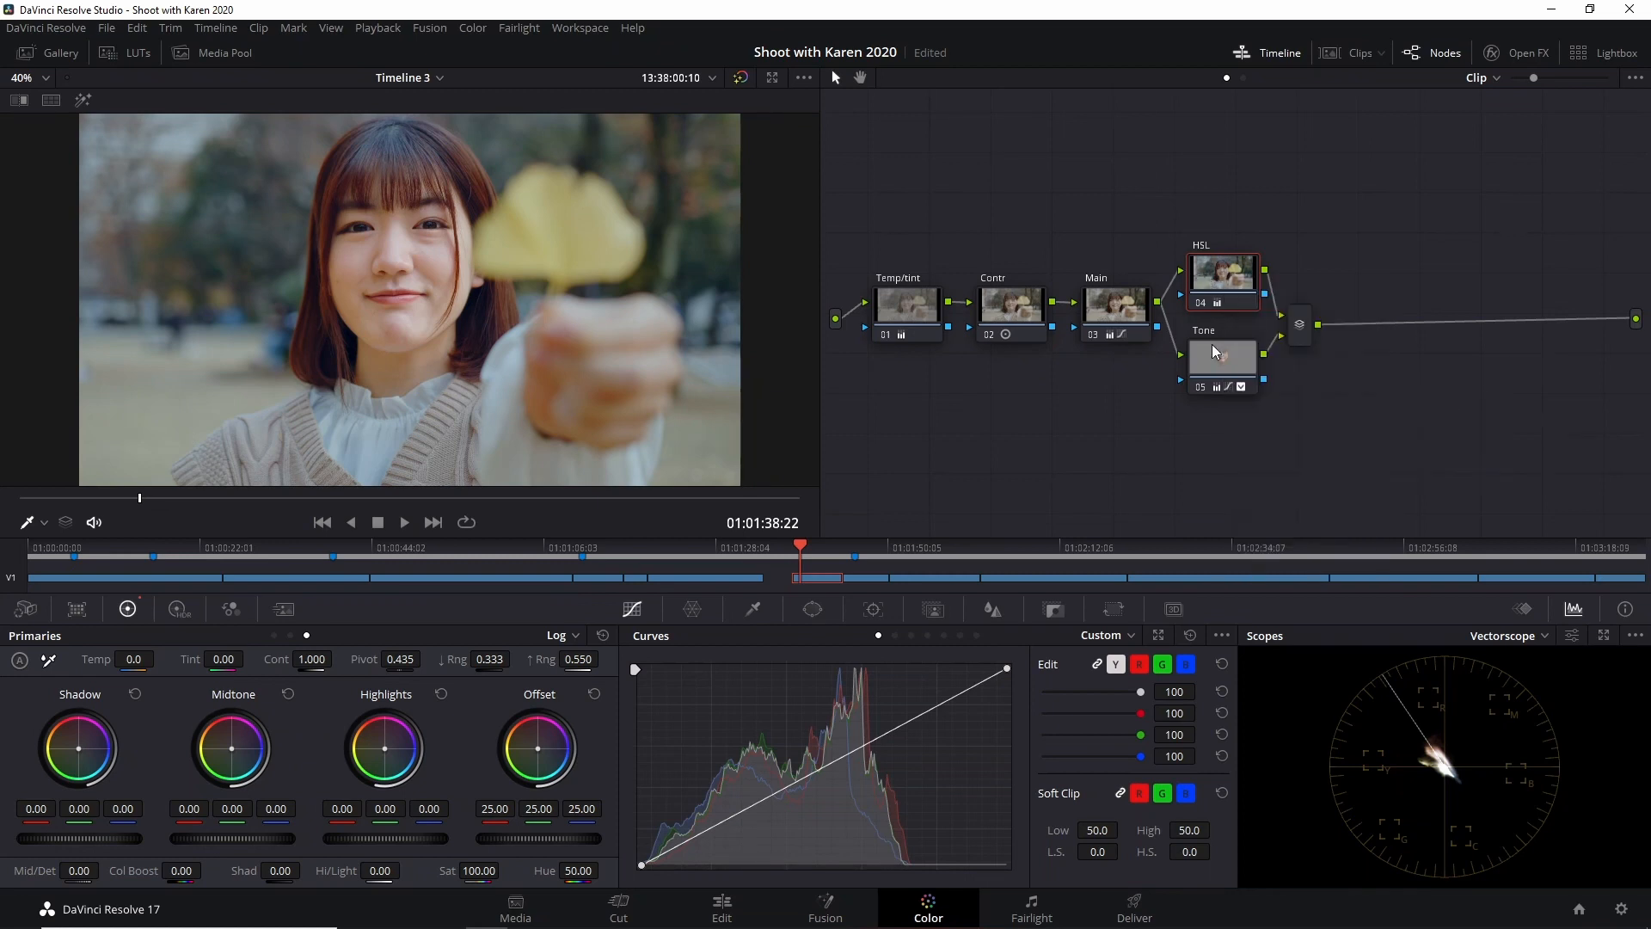
{"action": "left_click", "coordinate": [1220, 365]}
Add another parallel branch node from the HSL node, below Tone, and label it Dawun.
{"action": "left_click", "coordinate": [1214, 280]}
{"action": "right_click", "coordinate": [1215, 279]}
{"action": "mouse_move", "coordinate": [1264, 366]}
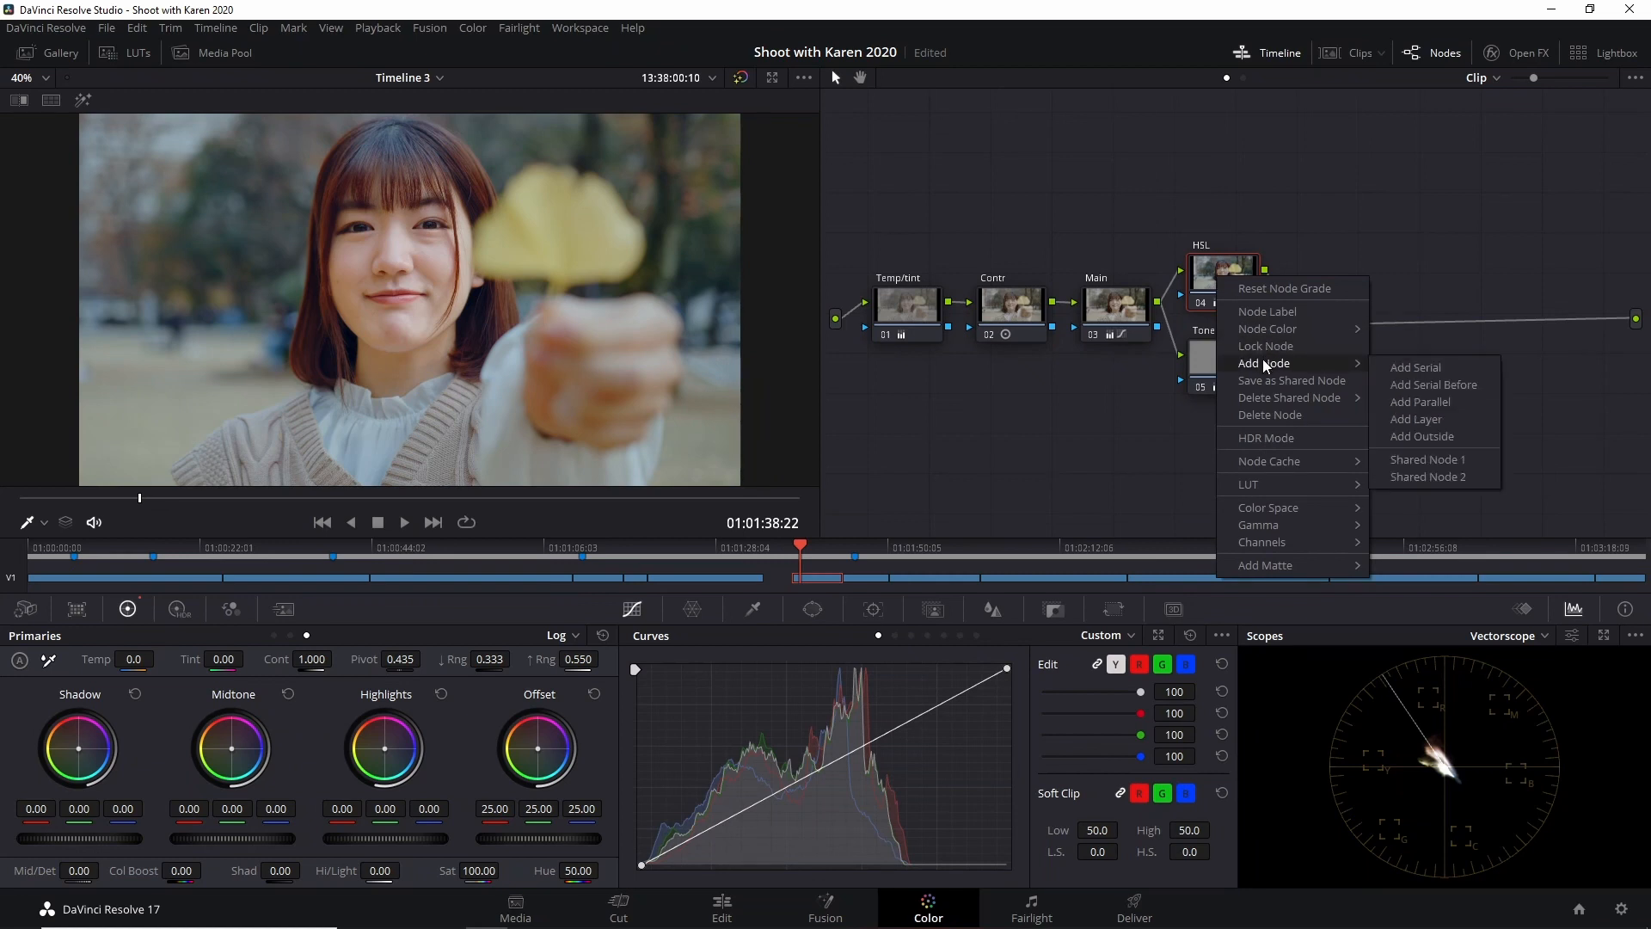
{"action": "left_click", "coordinate": [1426, 411]}
{"action": "right_click", "coordinate": [1241, 452]}
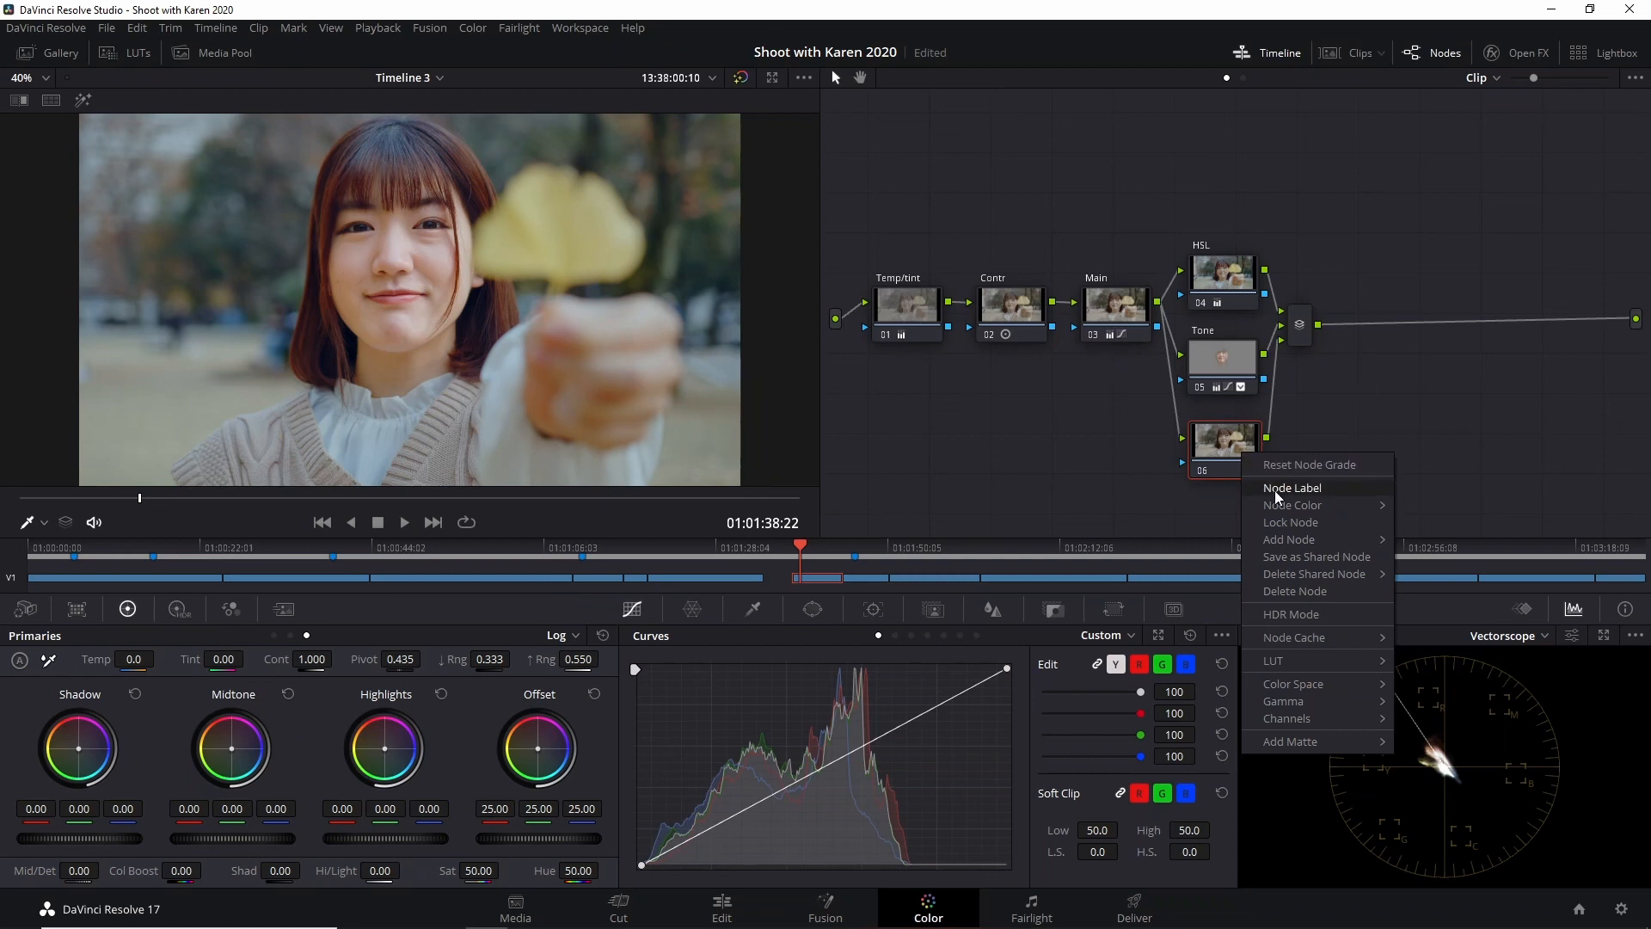
{"action": "left_click", "coordinate": [1274, 488]}
{"action": "type", "text": "Dawun"}
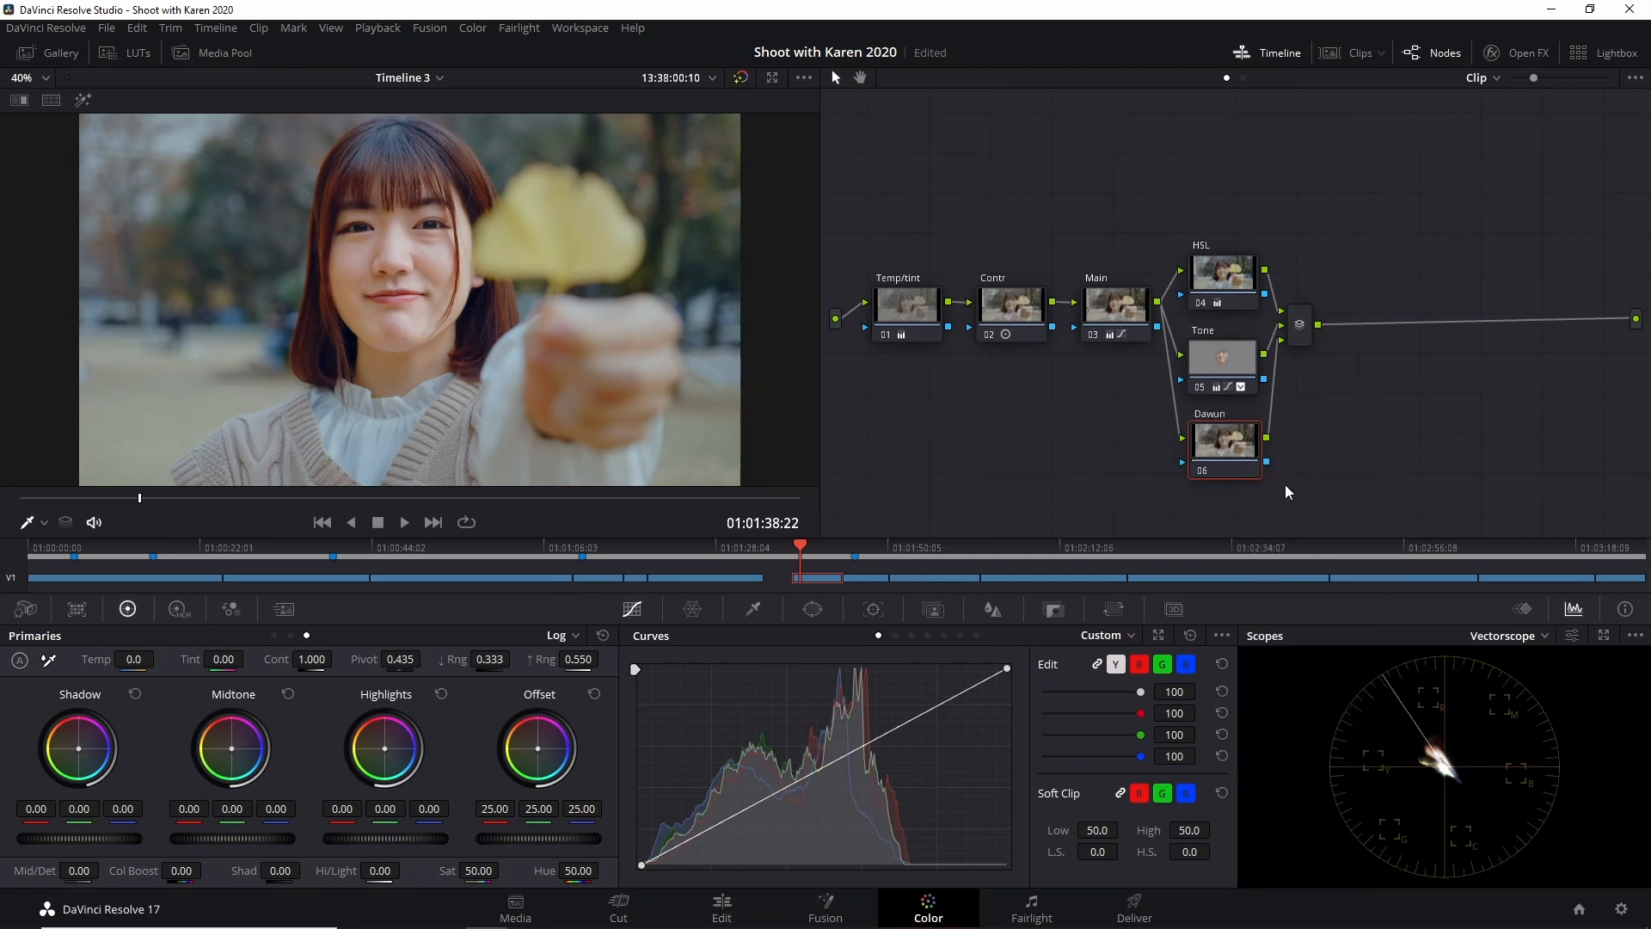
{"action": "key", "text": "Return"}
Sample the blurred background beside the yellow leaf with the Dawun node's qualifier and turn on the highlight view.
{"action": "left_click", "coordinate": [753, 609]}
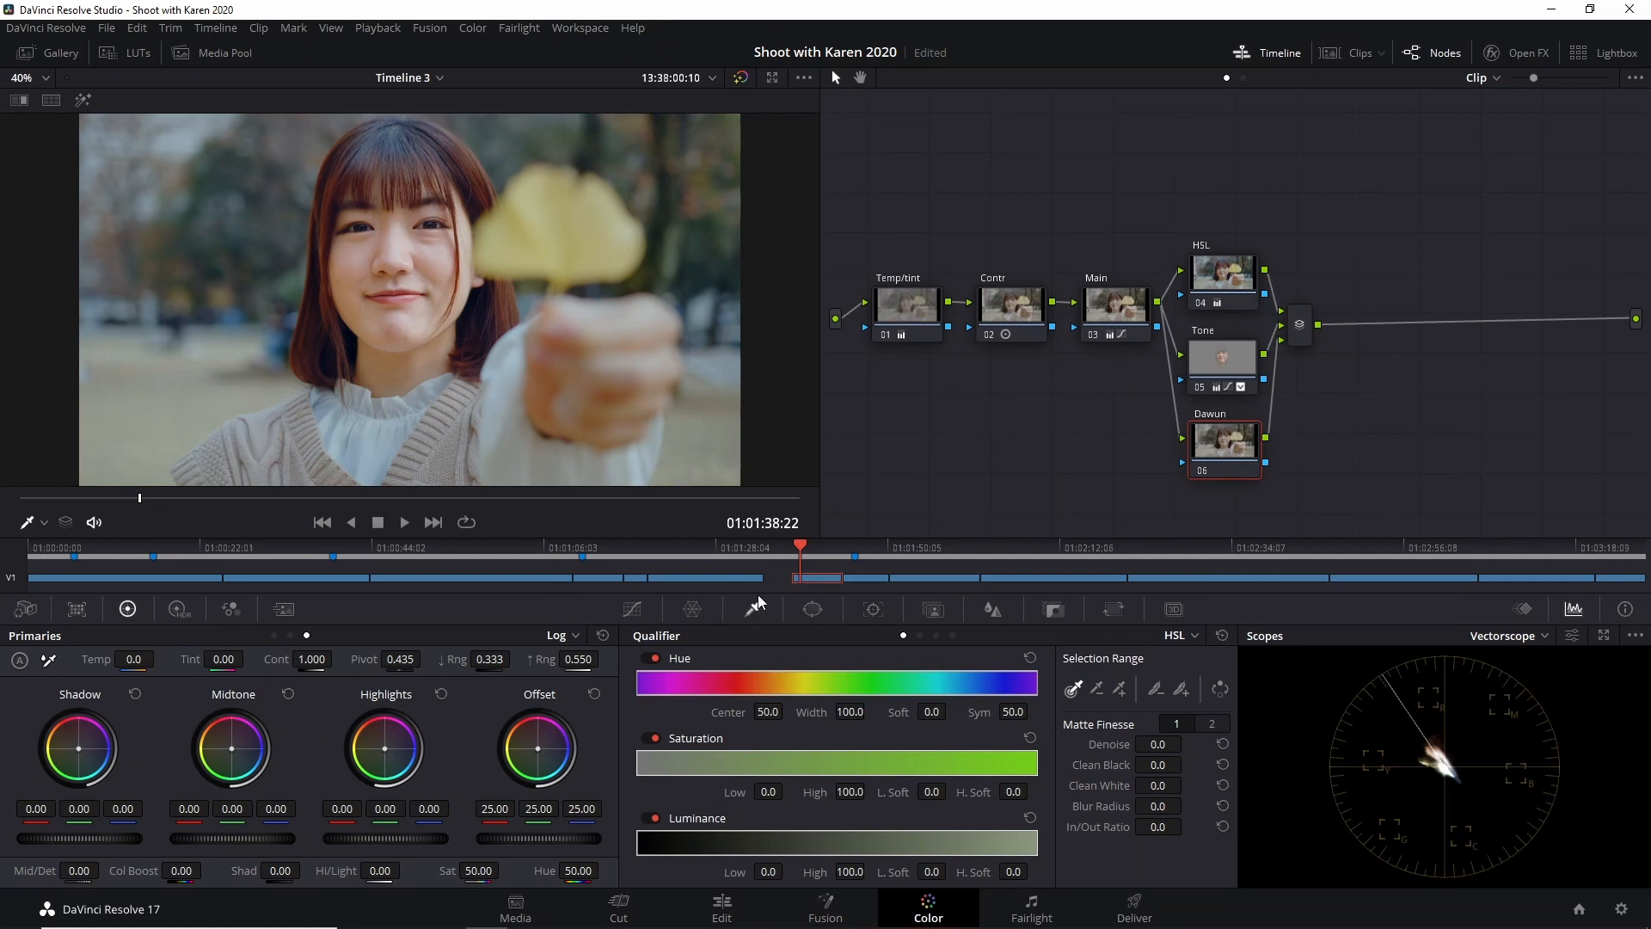
{"action": "left_click", "coordinate": [718, 251]}
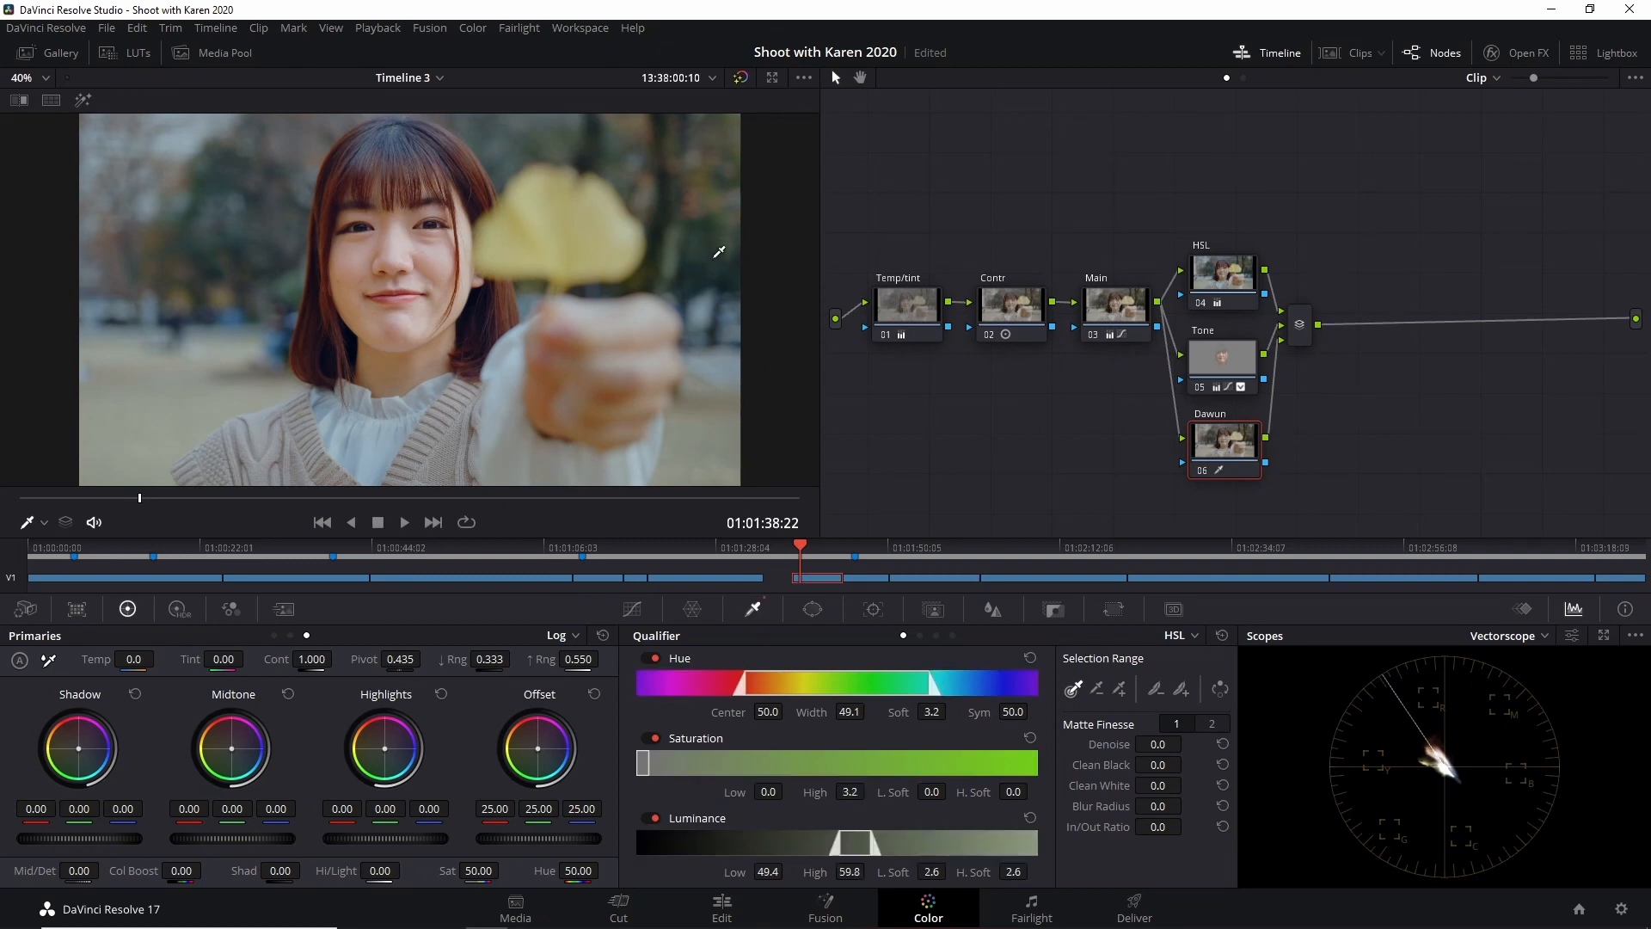
{"action": "left_click", "coordinate": [83, 100]}
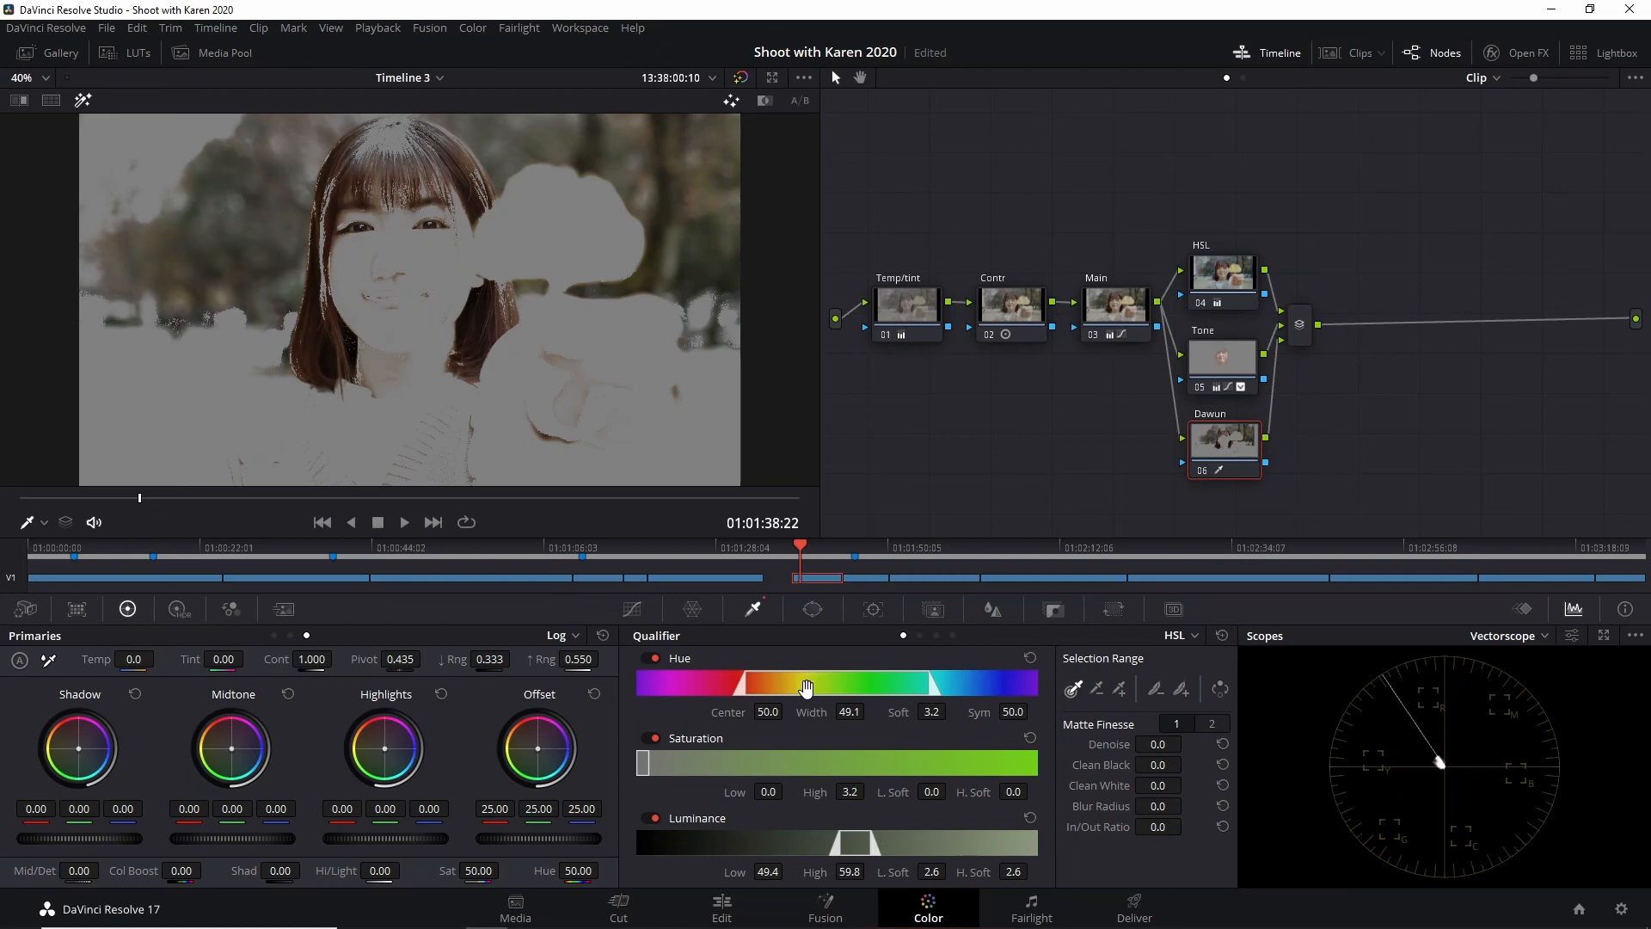
Refine the Dawun qualifier to hue center 52.8, width 22.5, luminance 49.4 to 61.8 and Denoise 55.7, and turn off the highlight view.
{"action": "left_click_drag", "start_coordinate": [746, 685], "coordinate": [847, 694]}
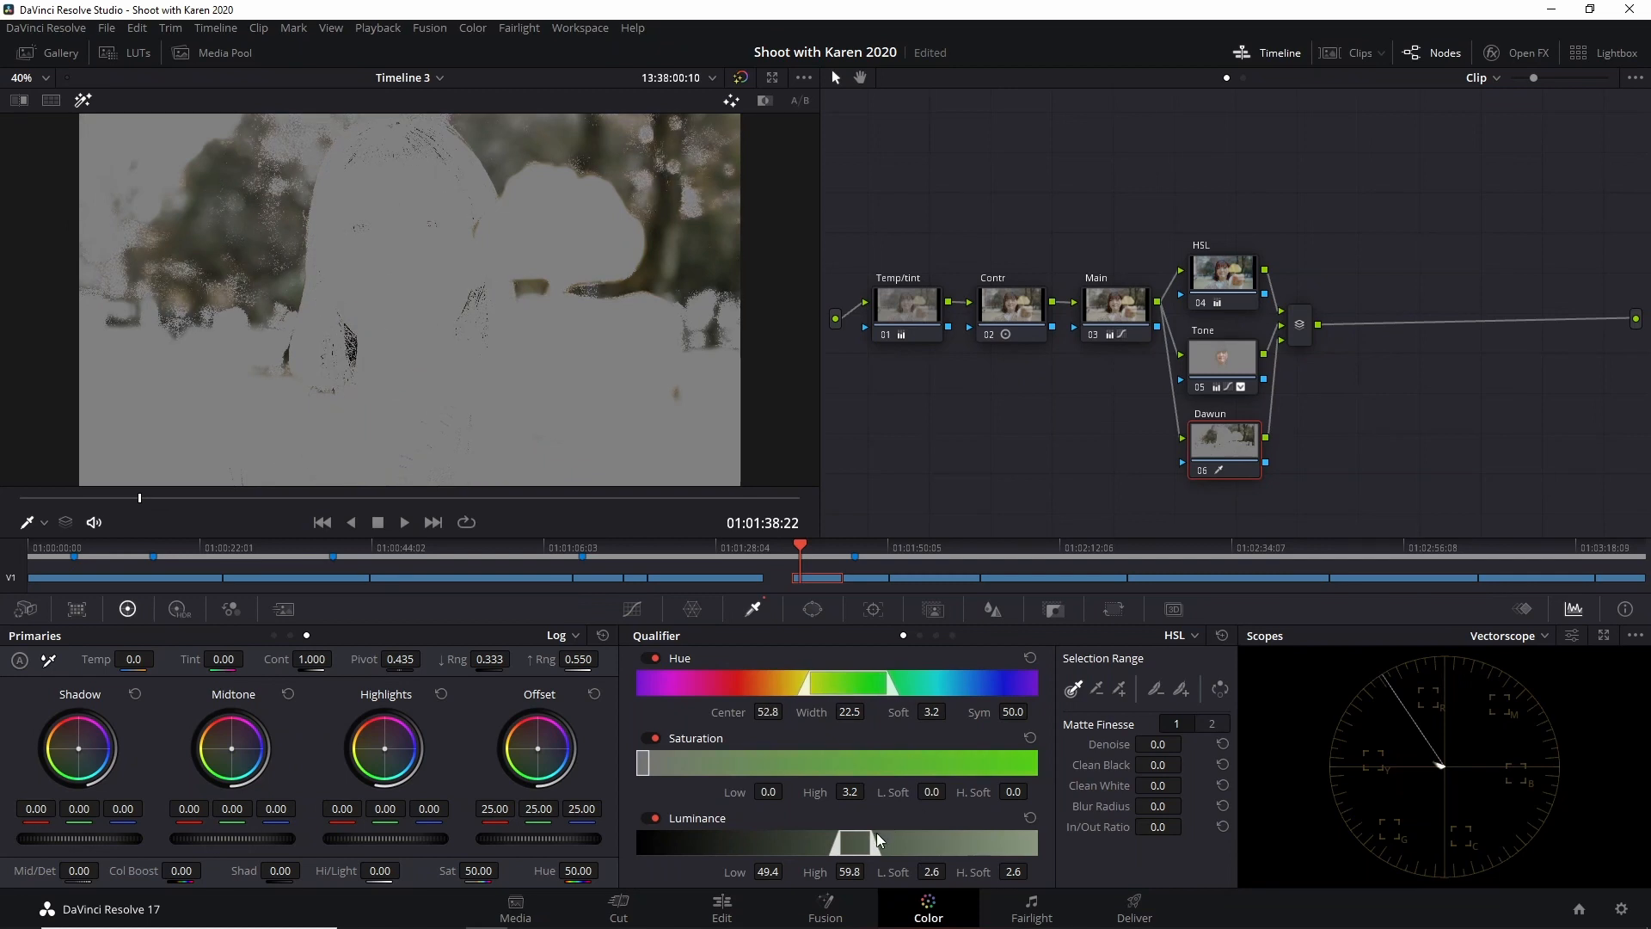
{"action": "left_click_drag", "start_coordinate": [876, 834], "coordinate": [889, 837]}
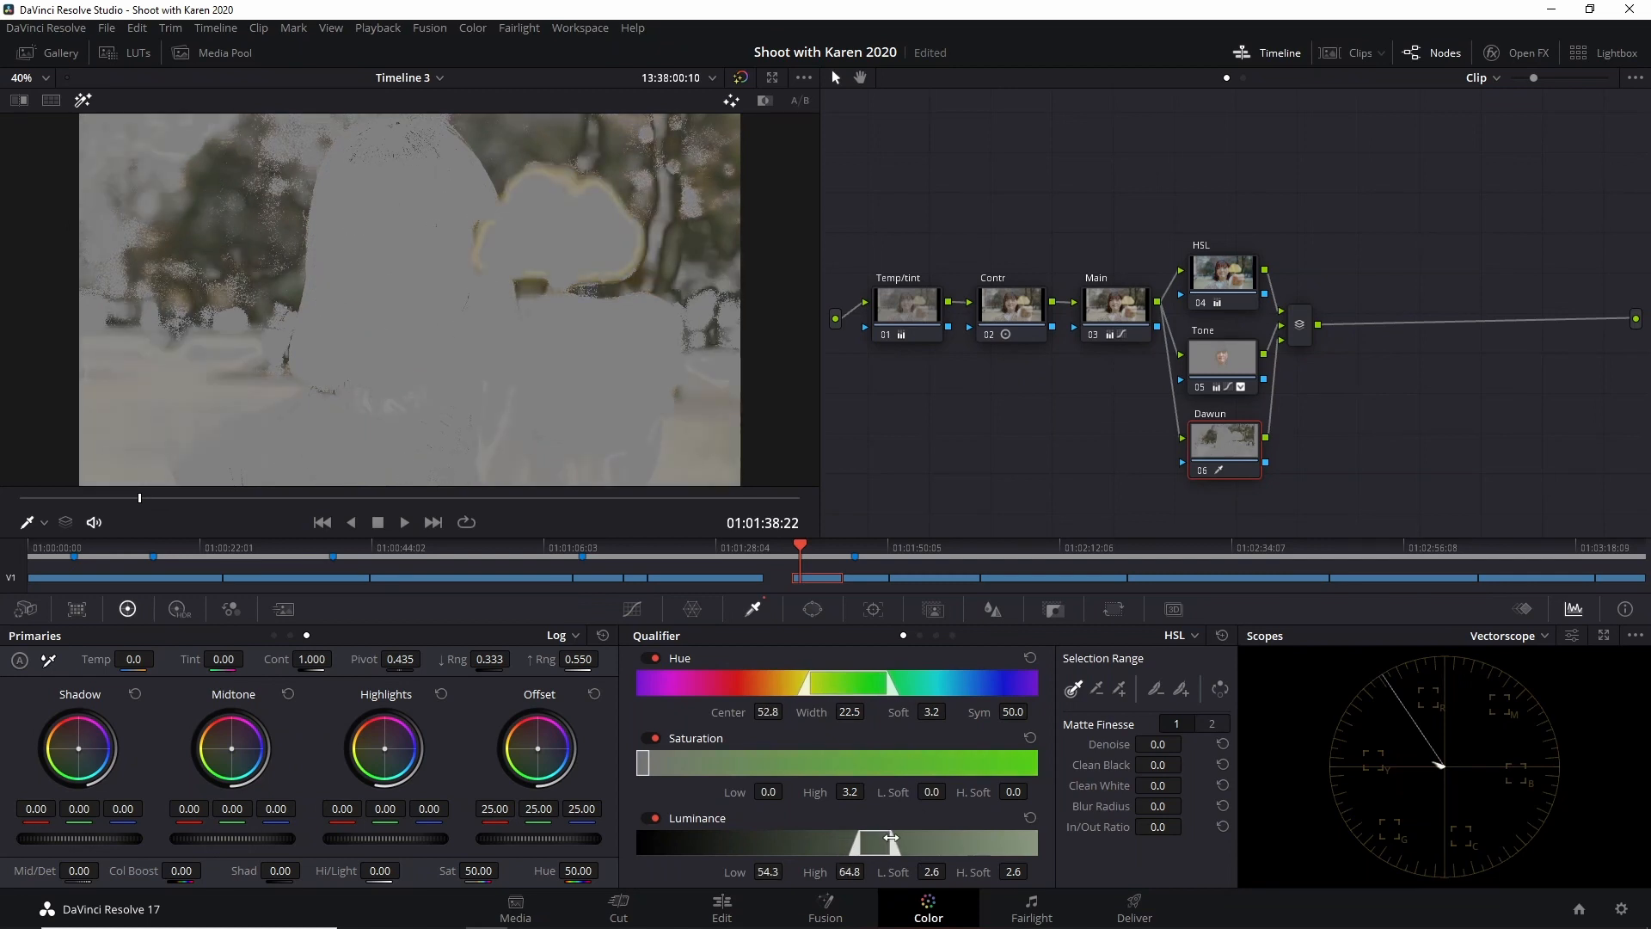
{"action": "key", "text": "ctrl+z"}
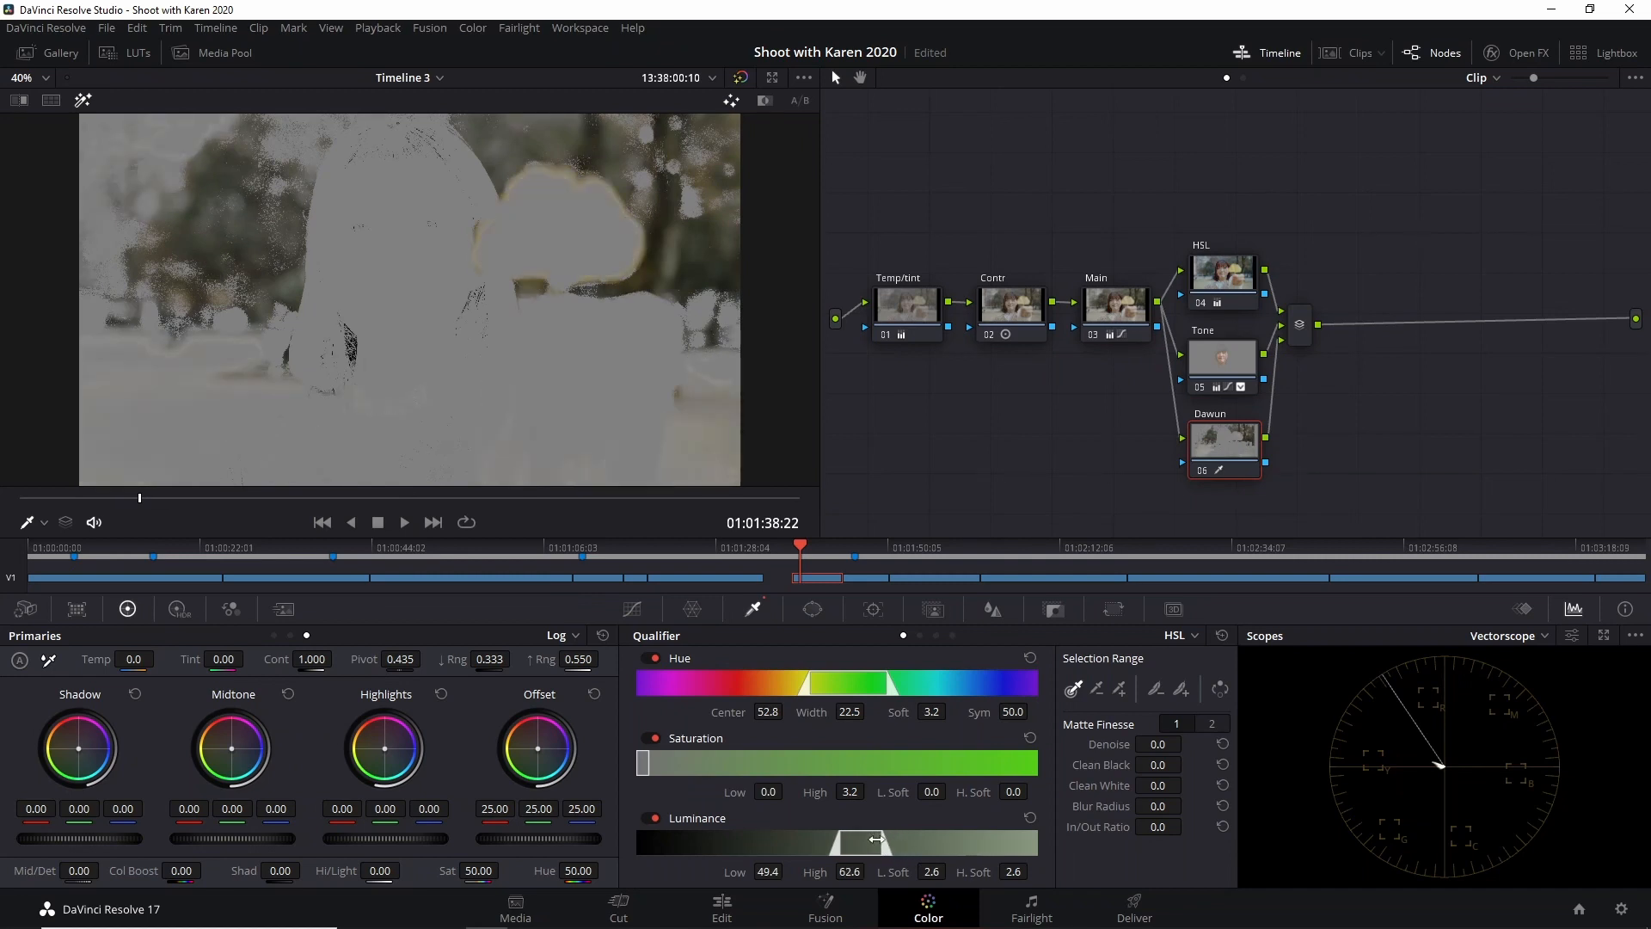
{"action": "mouse_move", "coordinate": [871, 836]}
{"action": "left_mouse_down"}
{"action": "mouse_move", "coordinate": [911, 836]}
{"action": "mouse_move", "coordinate": [877, 834]}
{"action": "left_mouse_up"}
{"action": "mouse_move", "coordinate": [1159, 743]}
{"action": "left_mouse_down"}
{"action": "mouse_move", "coordinate": [1118, 750]}
{"action": "mouse_move", "coordinate": [1161, 761]}
{"action": "mouse_move", "coordinate": [1157, 746]}
{"action": "mouse_move", "coordinate": [1187, 743]}
{"action": "left_mouse_up"}
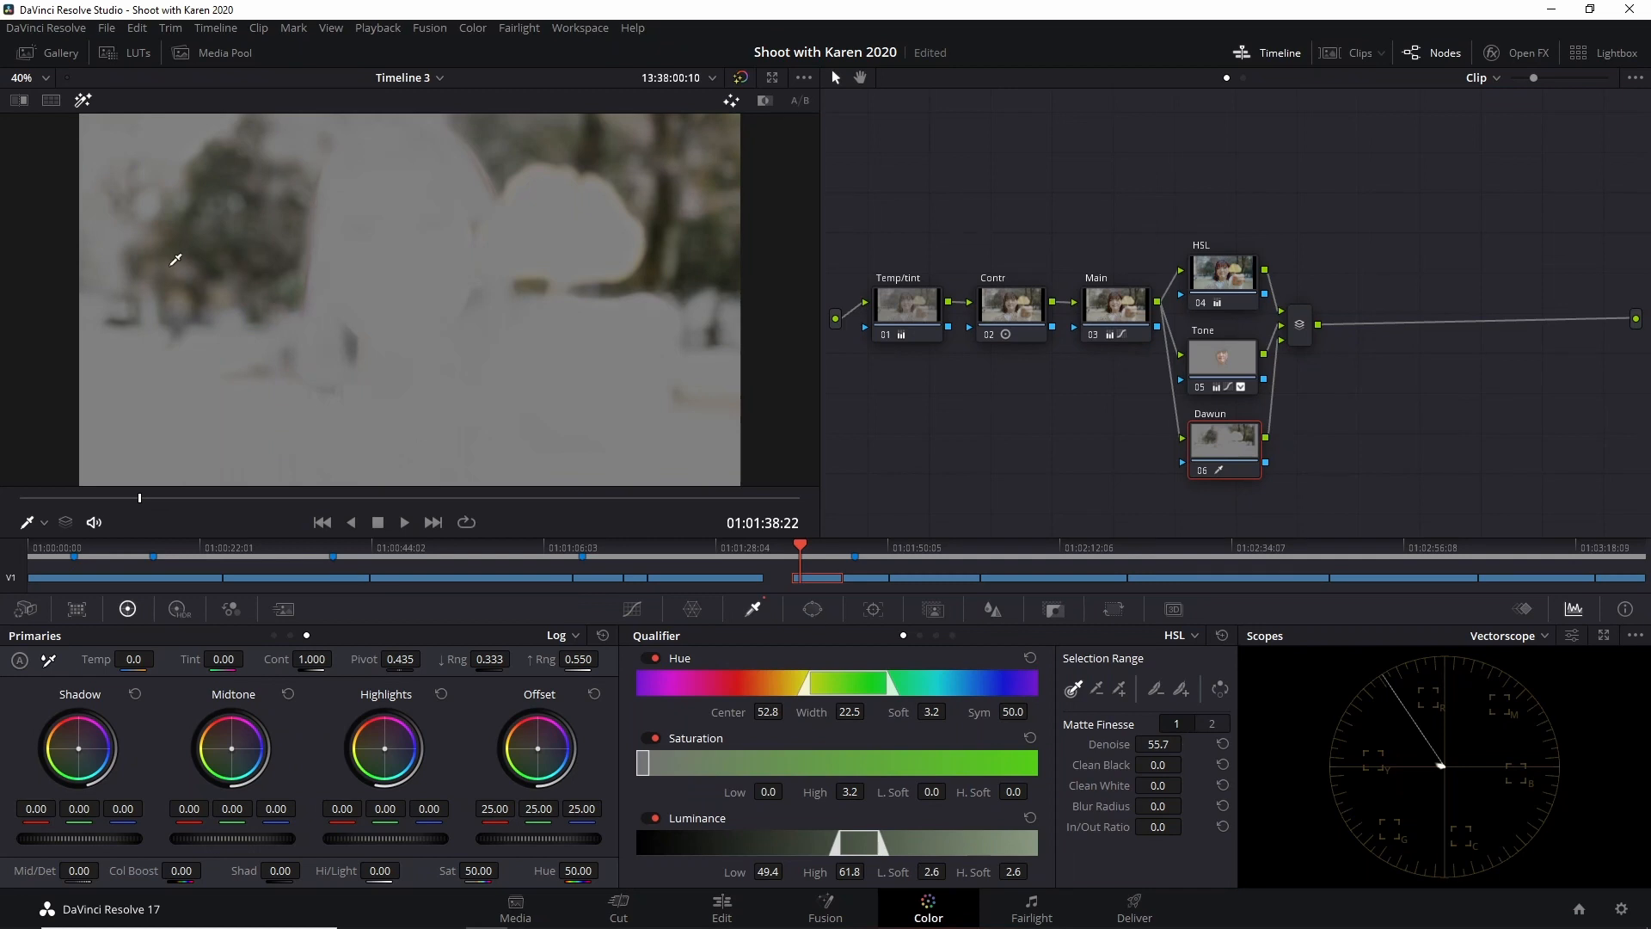
{"action": "left_click", "coordinate": [83, 100]}
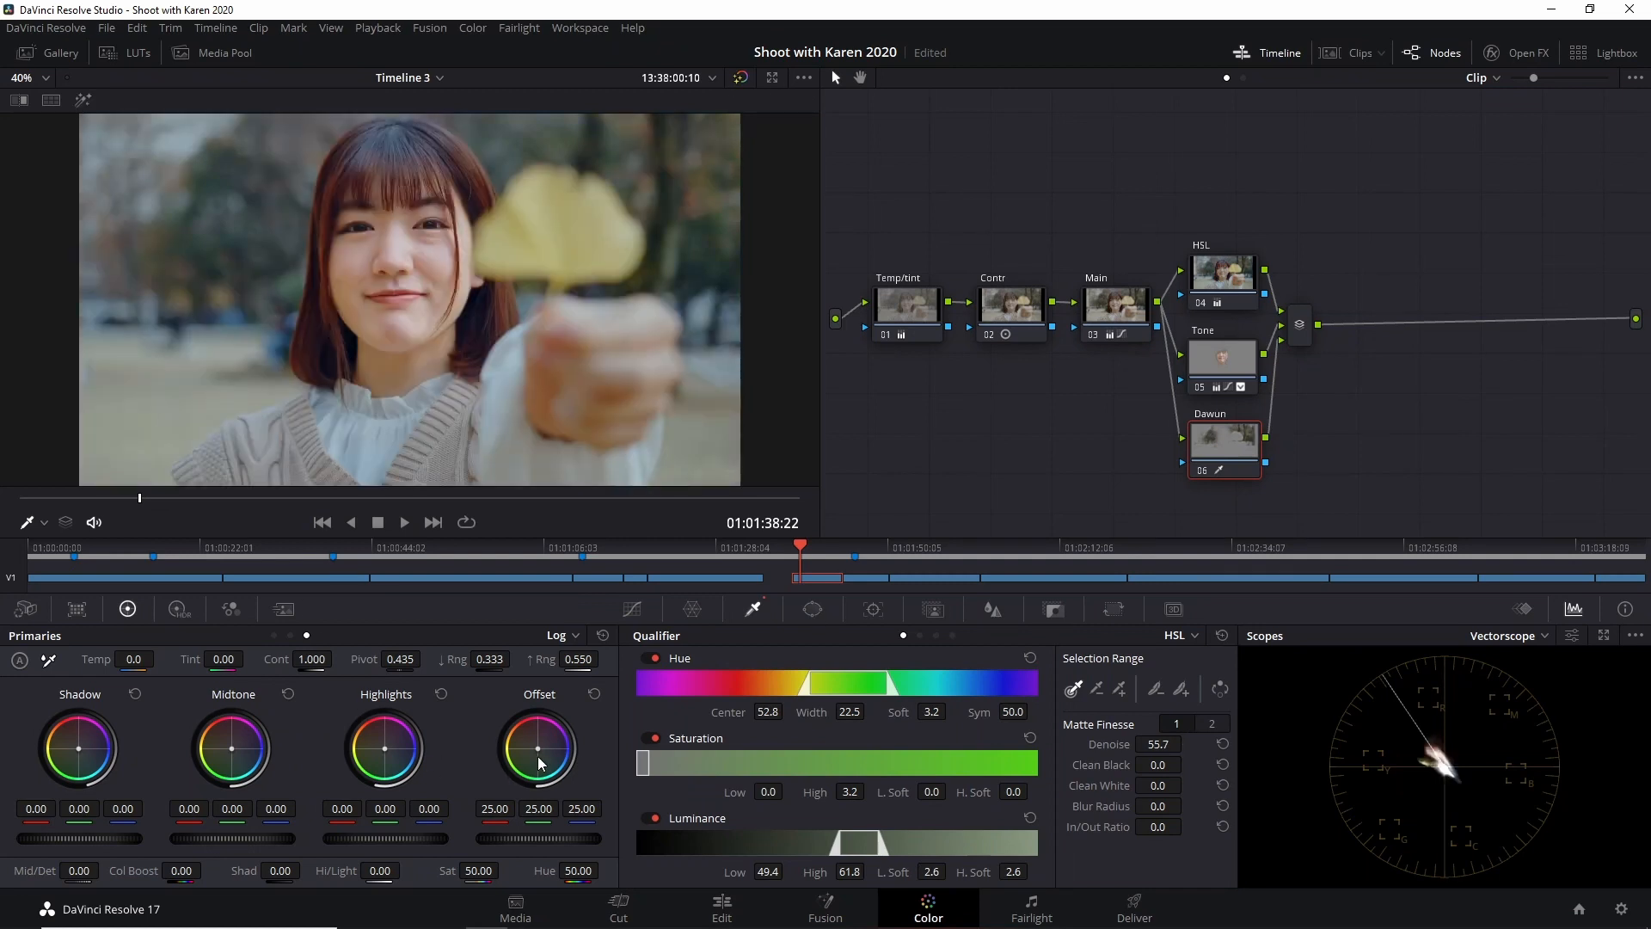
Warm the background on the Dawun node with the log Offset wheel to 27.25, 25.43 and 13.74, and save the project.
{"action": "left_click_drag", "start_coordinate": [538, 748], "coordinate": [520, 733]}
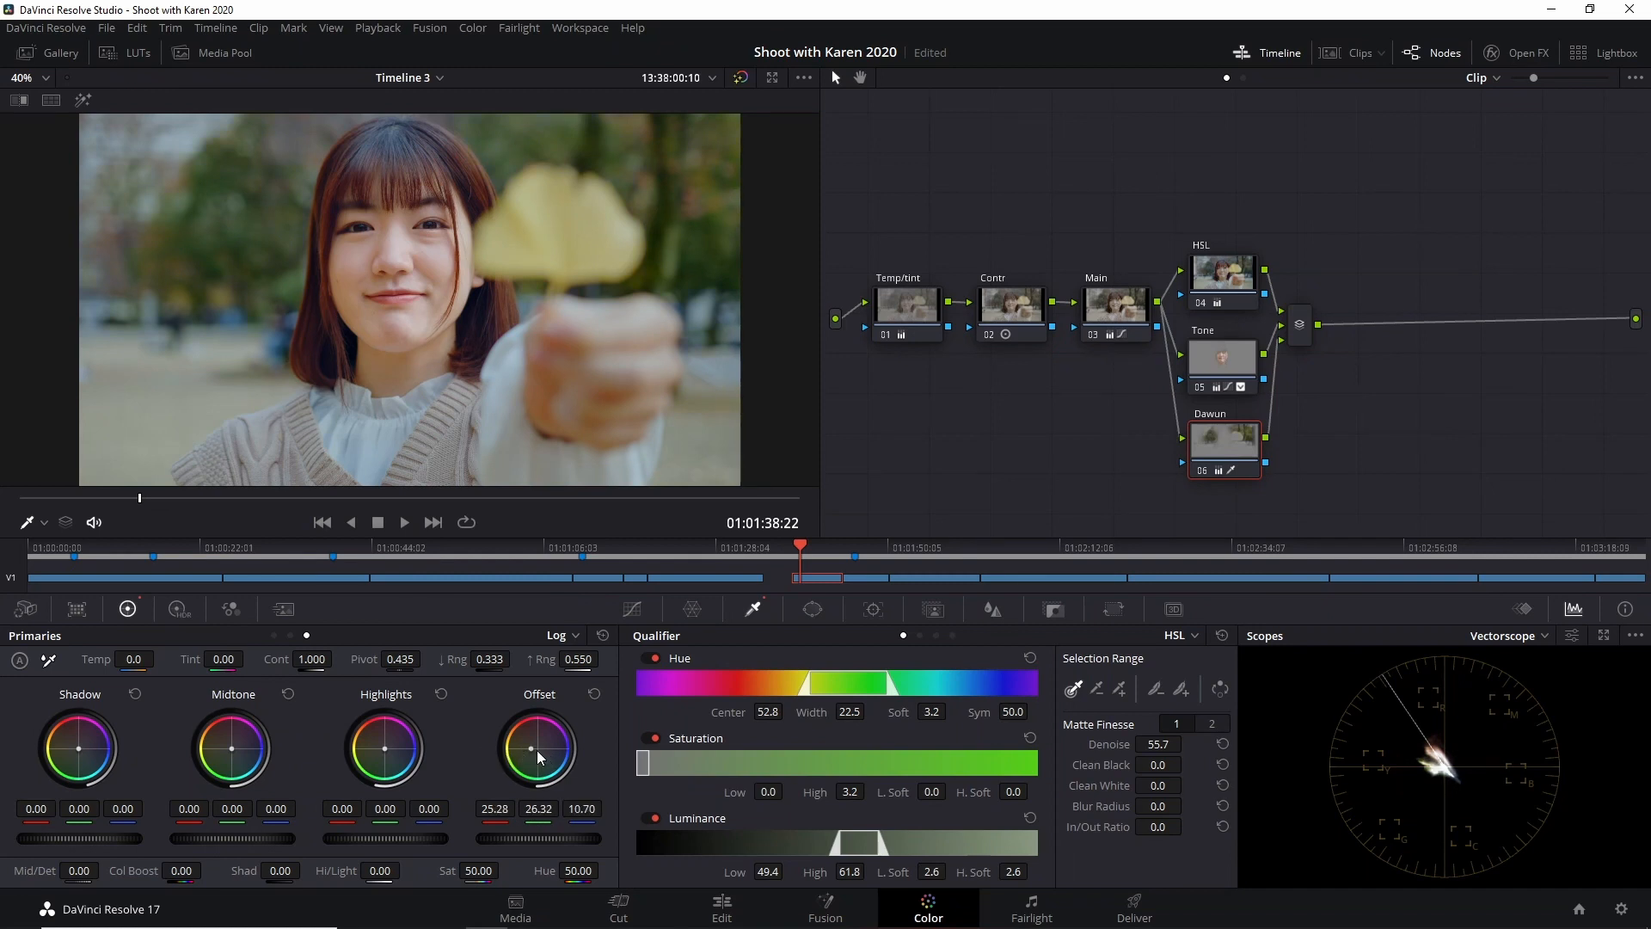
{"action": "left_click_drag", "start_coordinate": [530, 746], "coordinate": [533, 746]}
{"action": "key", "text": "ctrl+s"}
Move the HSL, Tone and Dawun nodes with their mixer upward together in the node graph.
{"action": "left_click_drag", "start_coordinate": [1195, 455], "coordinate": [1195, 461]}
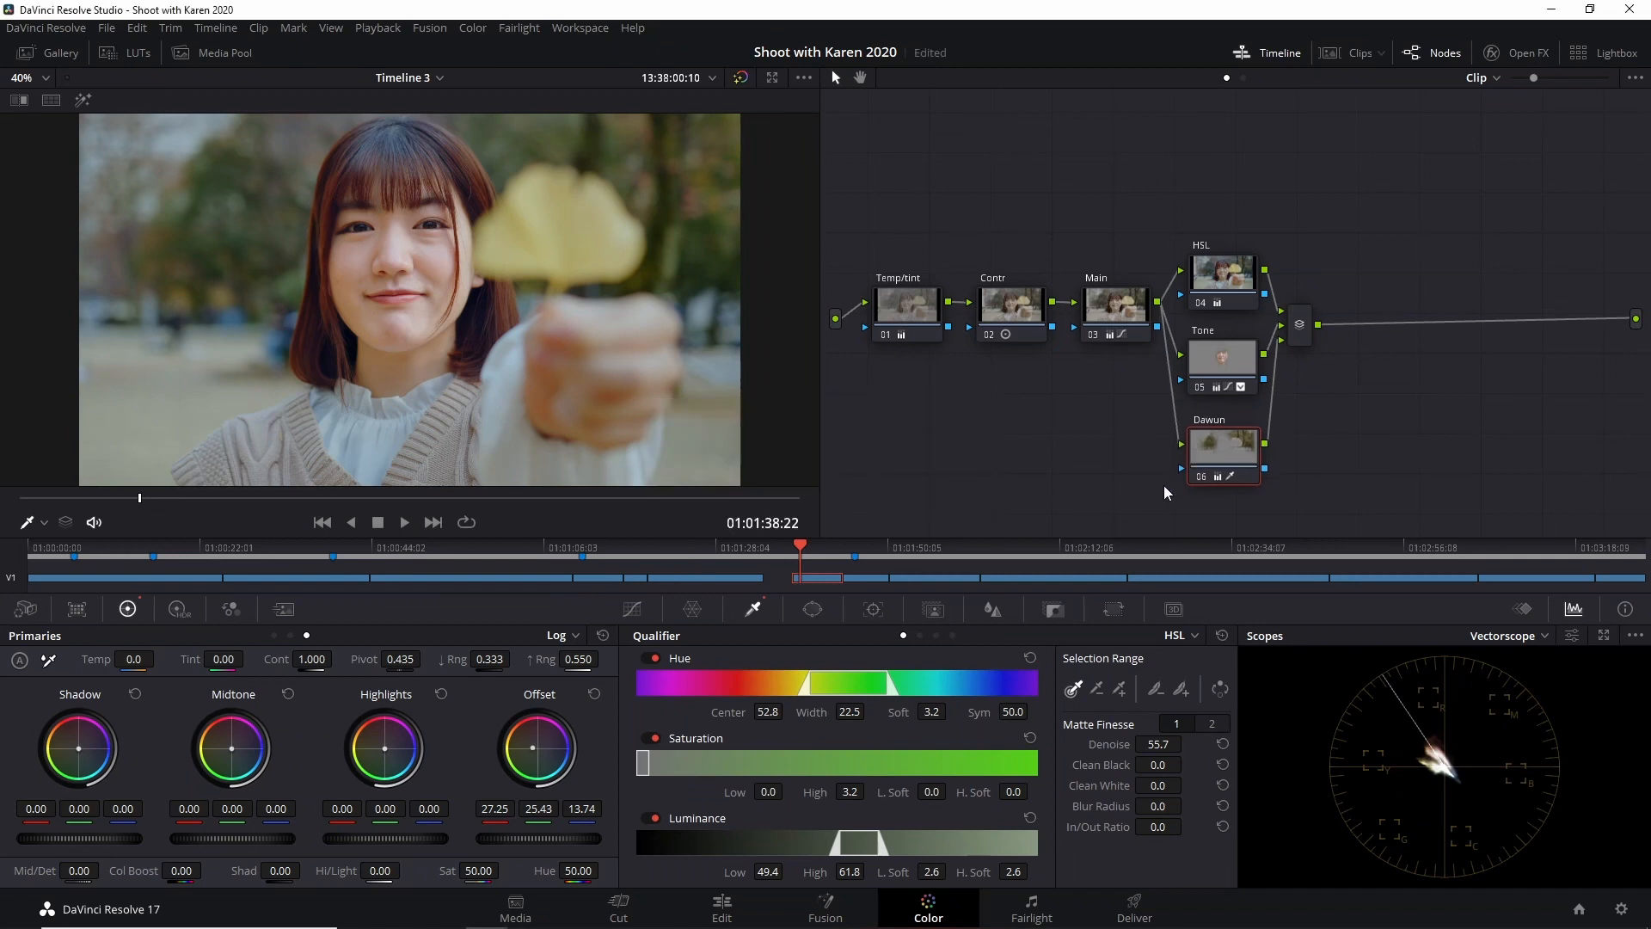
{"action": "left_click_drag", "start_coordinate": [1225, 184], "coordinate": [1303, 507]}
{"action": "left_click_drag", "start_coordinate": [1230, 469], "coordinate": [1235, 417]}
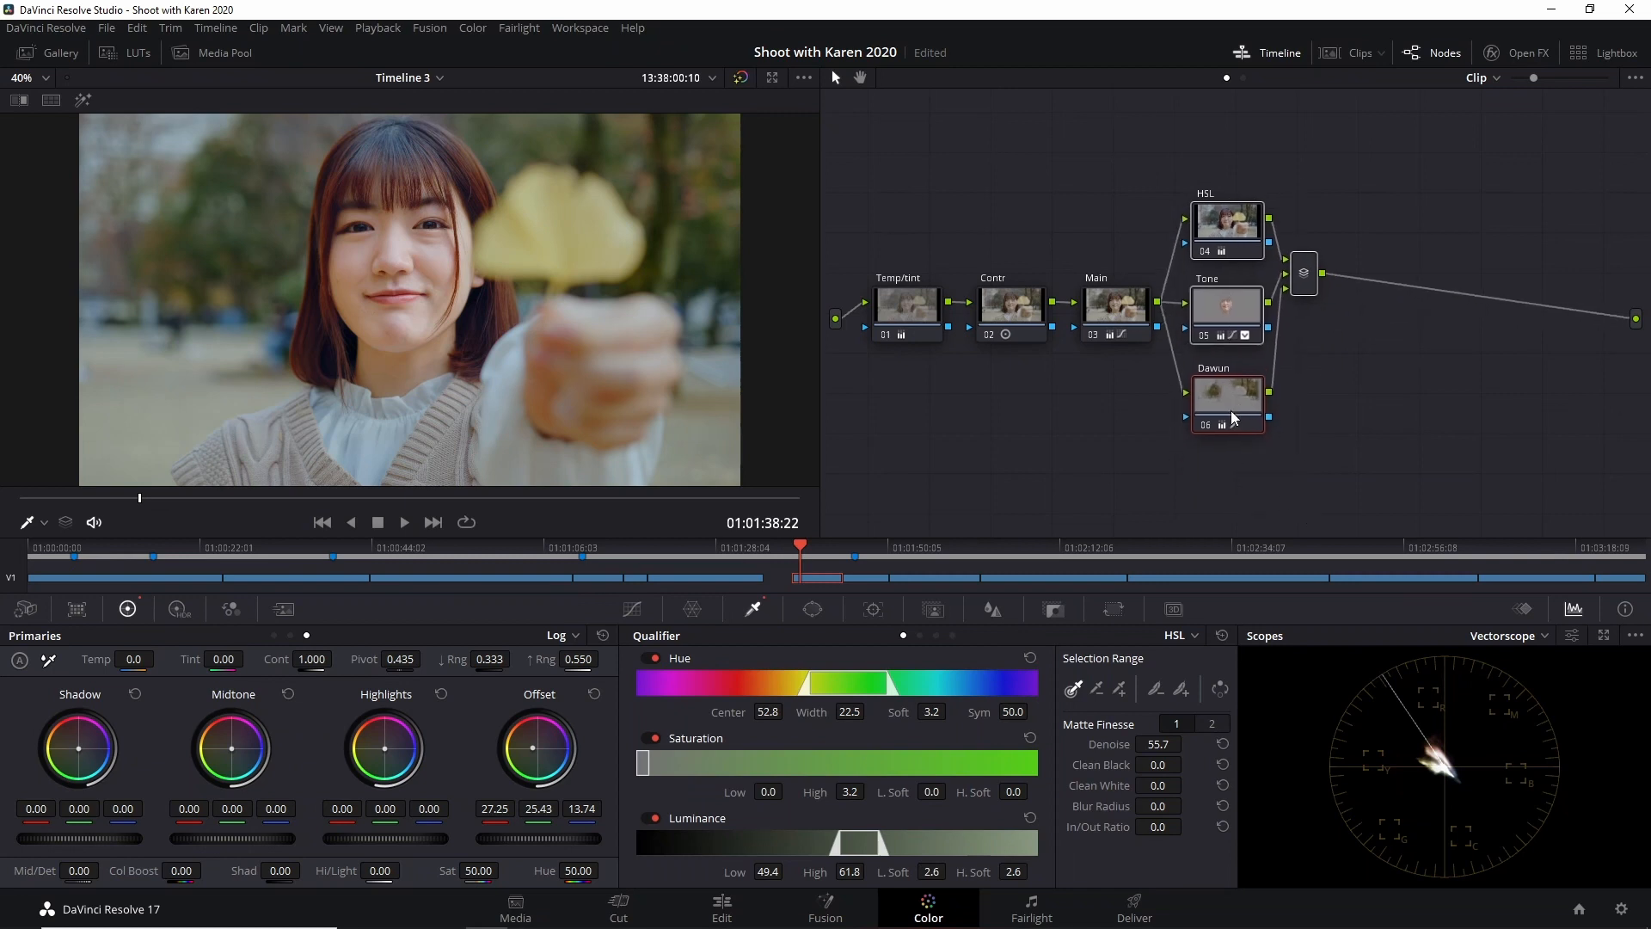
Grab a still of the graded portrait clip at its first frame, 01:01:37:22.
{"action": "left_click", "coordinate": [439, 523]}
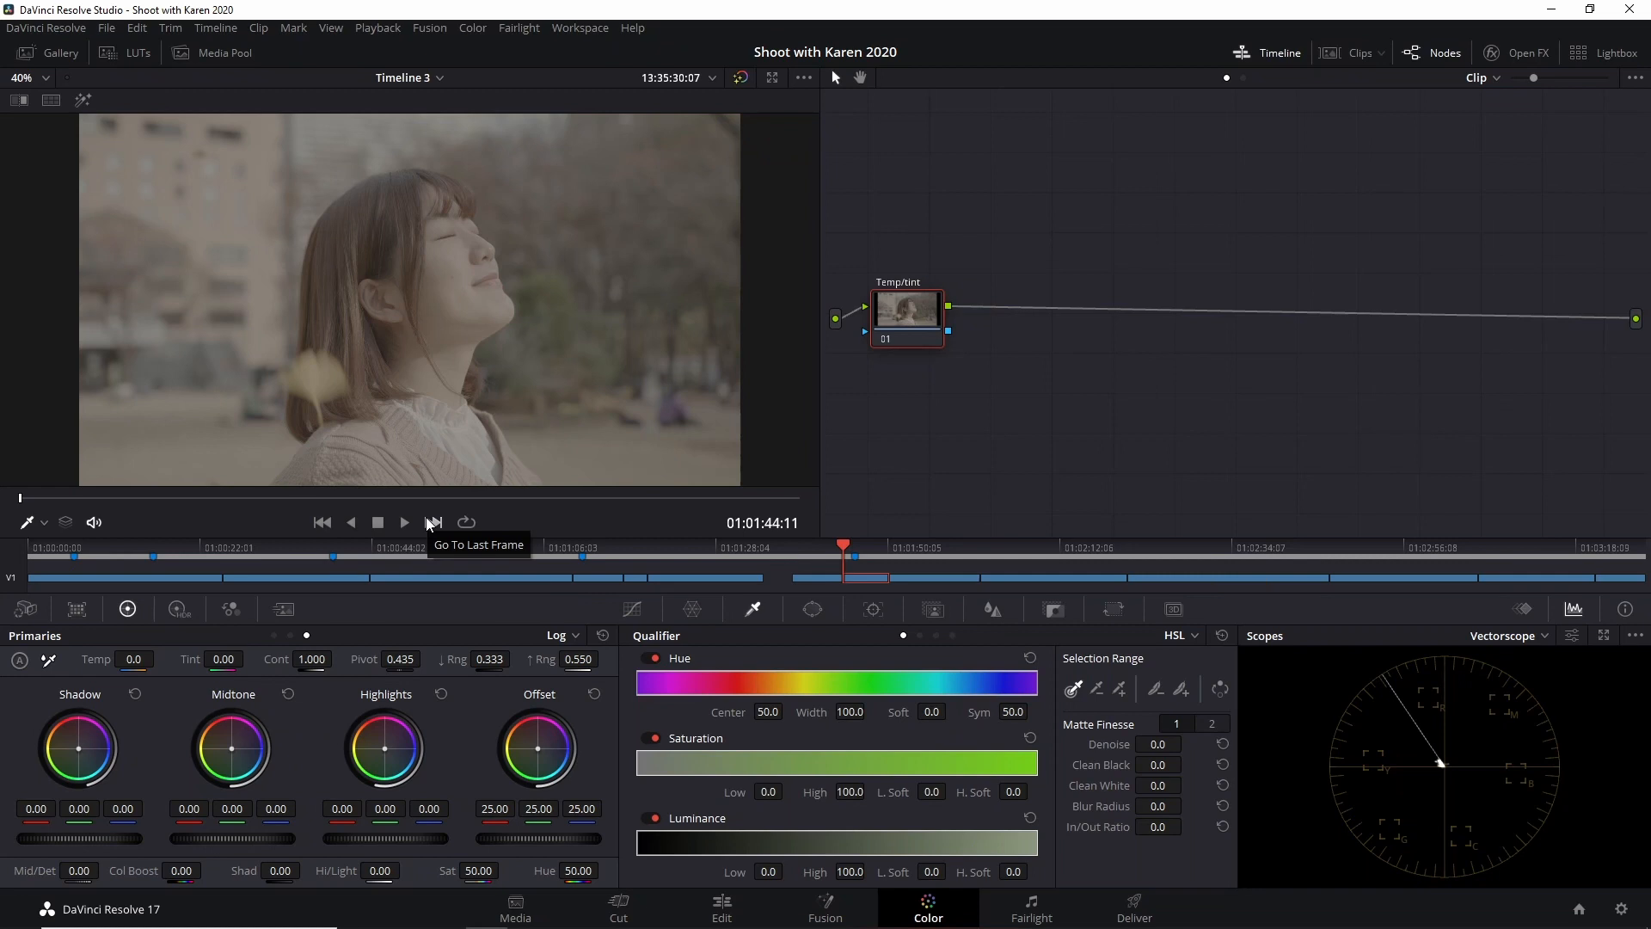
{"action": "left_click", "coordinate": [323, 523]}
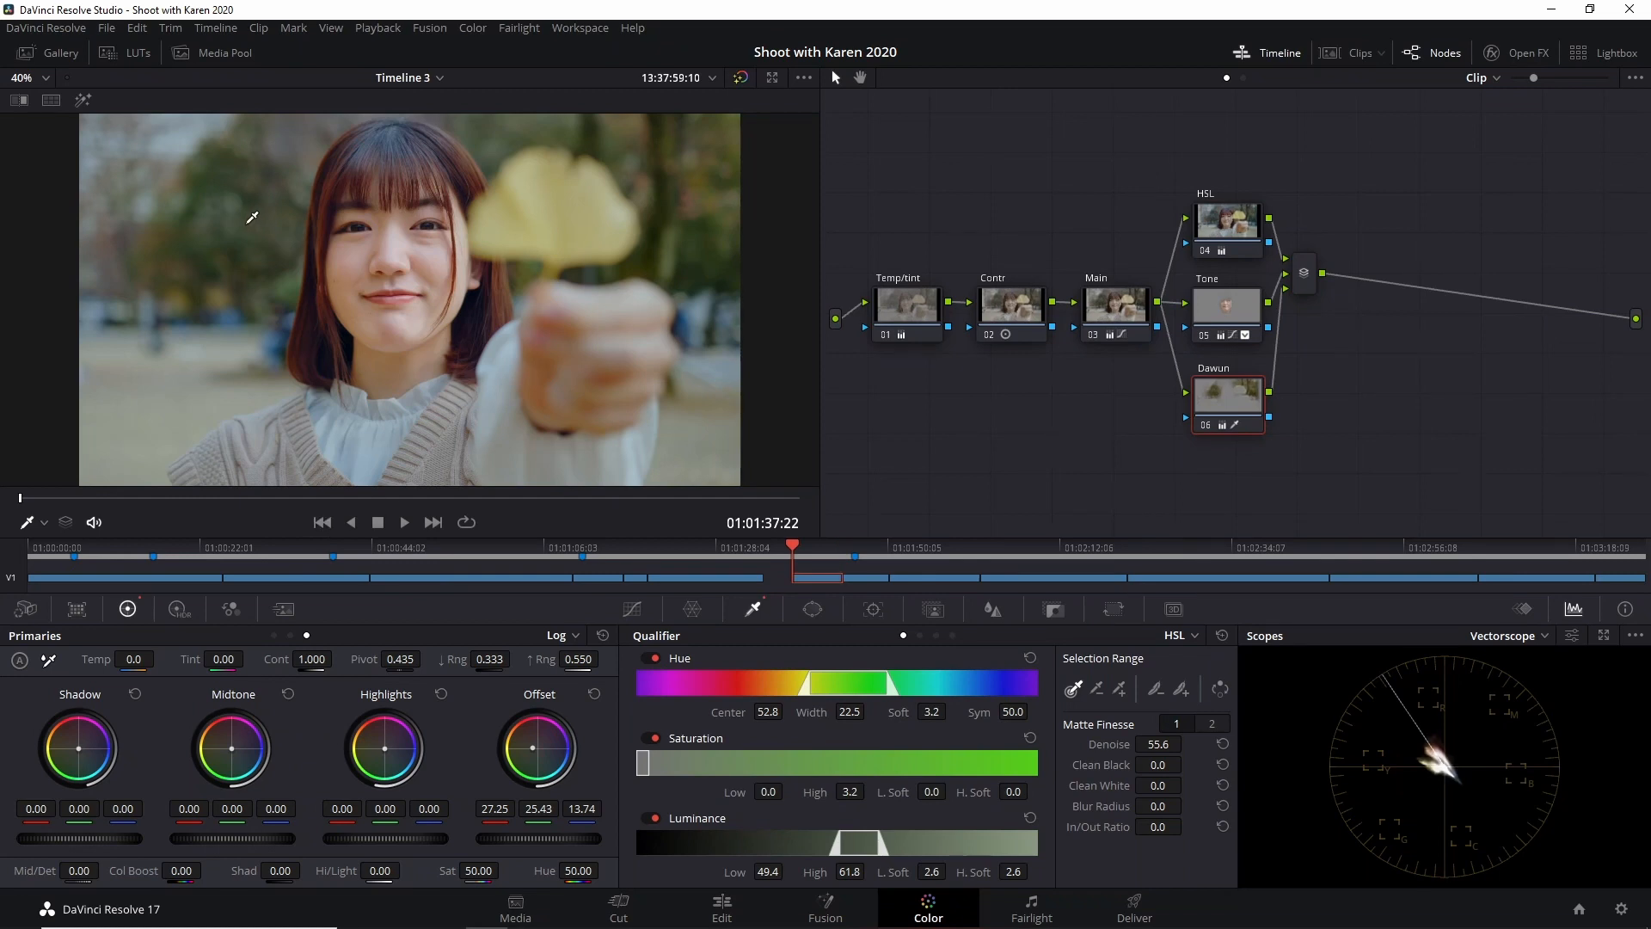
{"action": "right_click", "coordinate": [248, 231]}
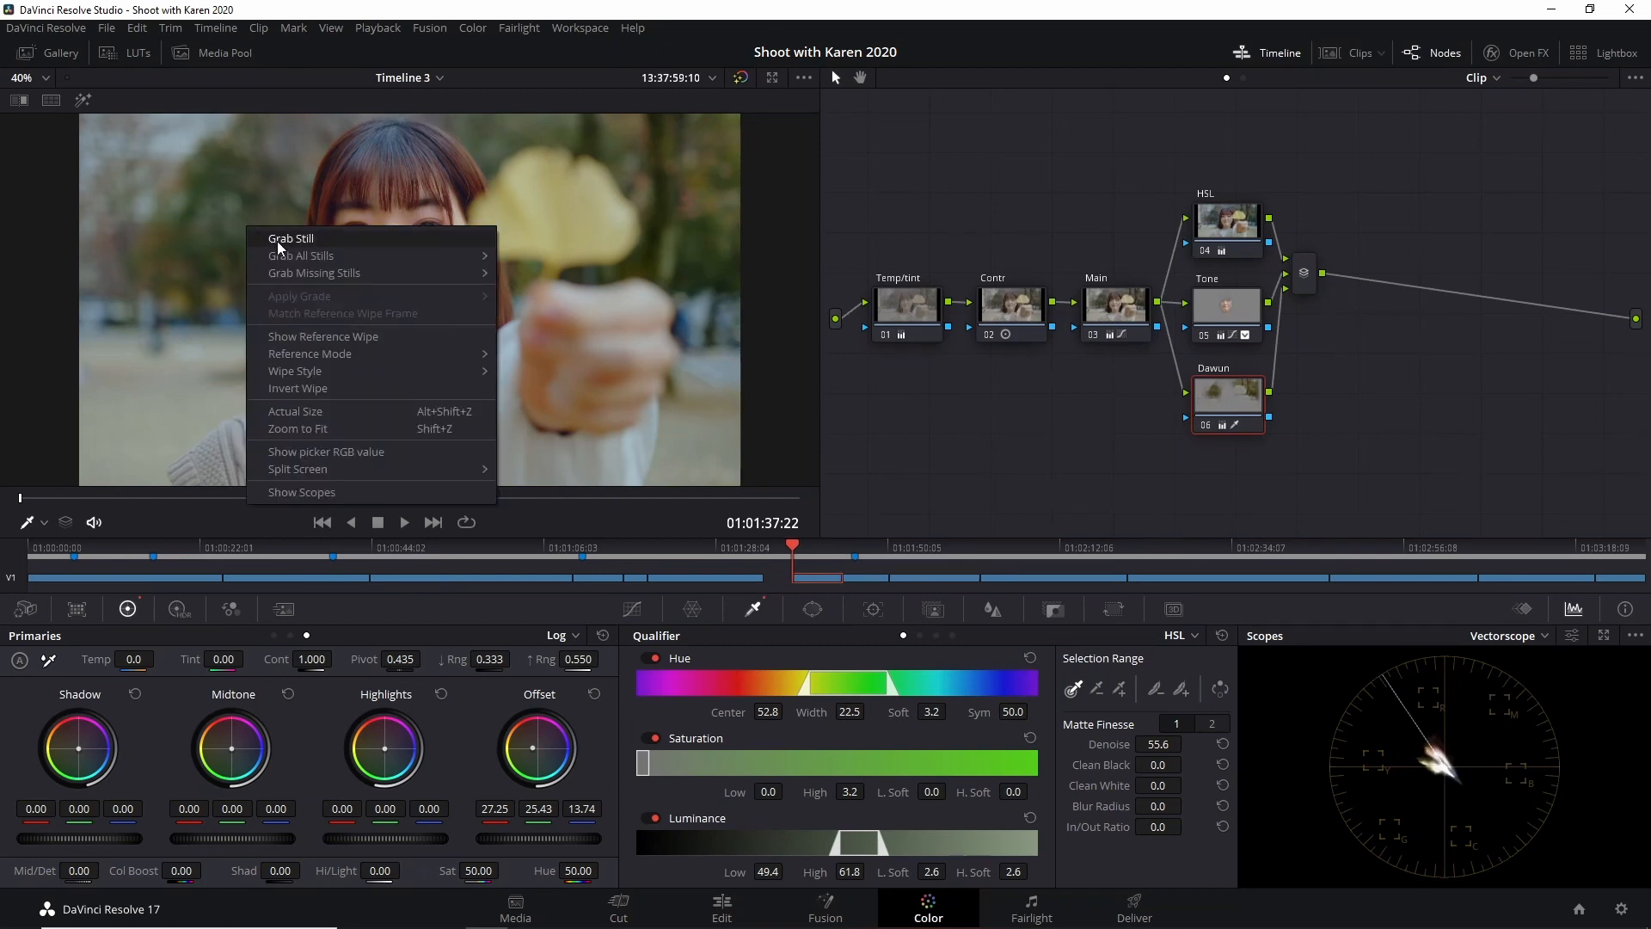
{"action": "left_click", "coordinate": [279, 244]}
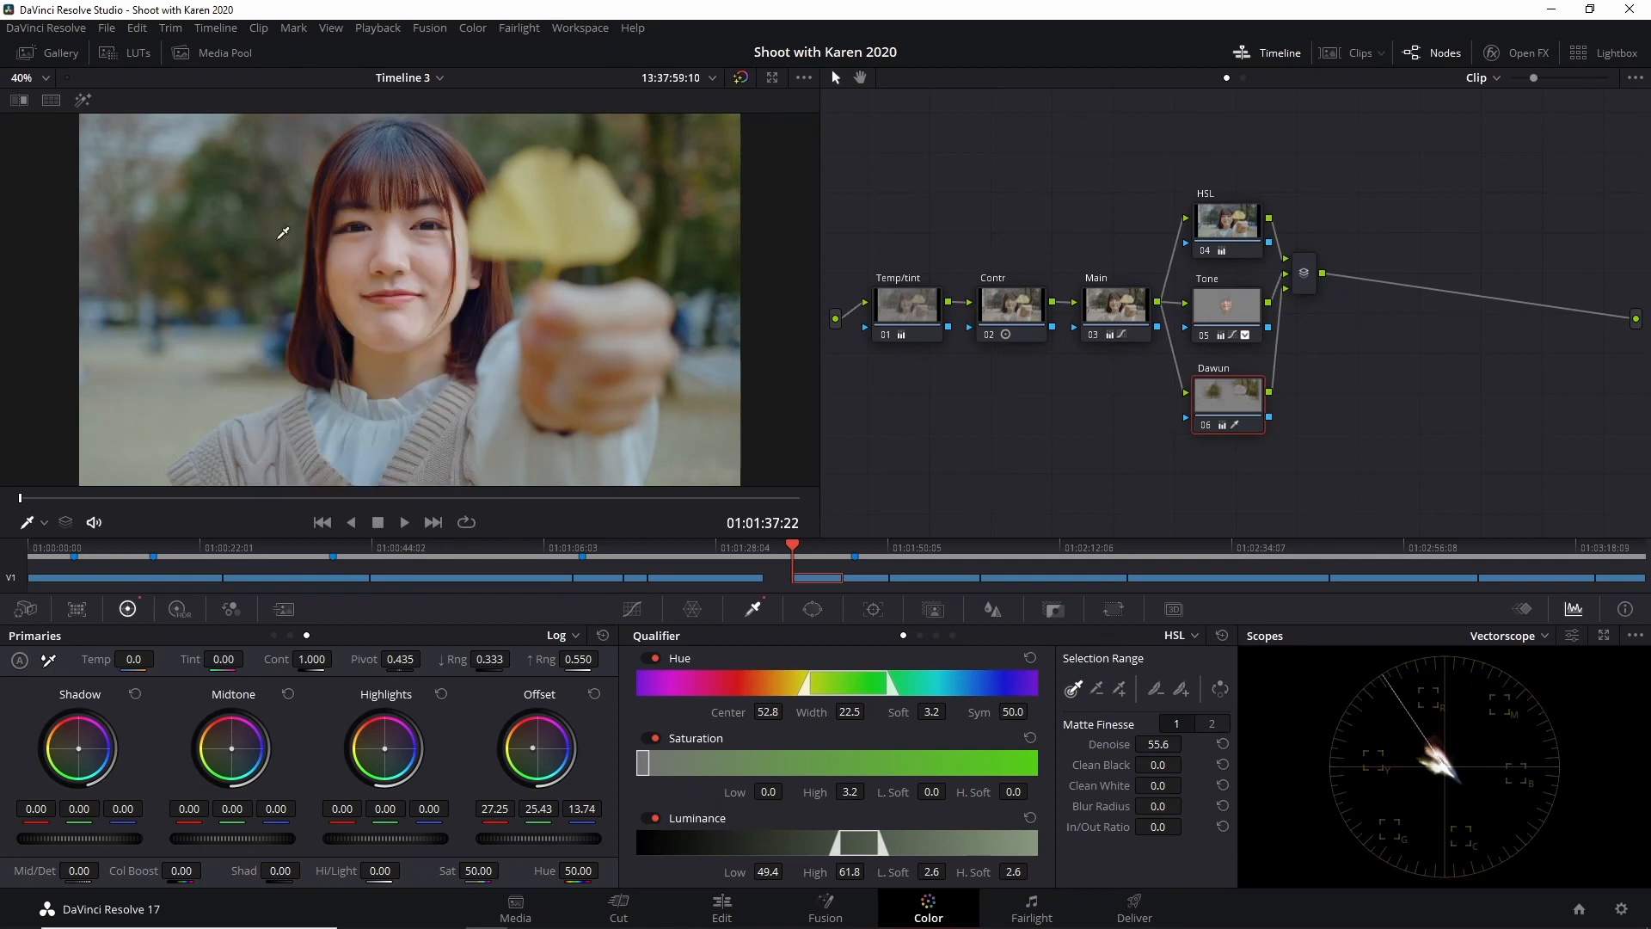
Apply the grade of gallery still 1.7.2 to the following clip at 01:01:44:11, and close the gallery.
{"action": "left_click", "coordinate": [26, 56]}
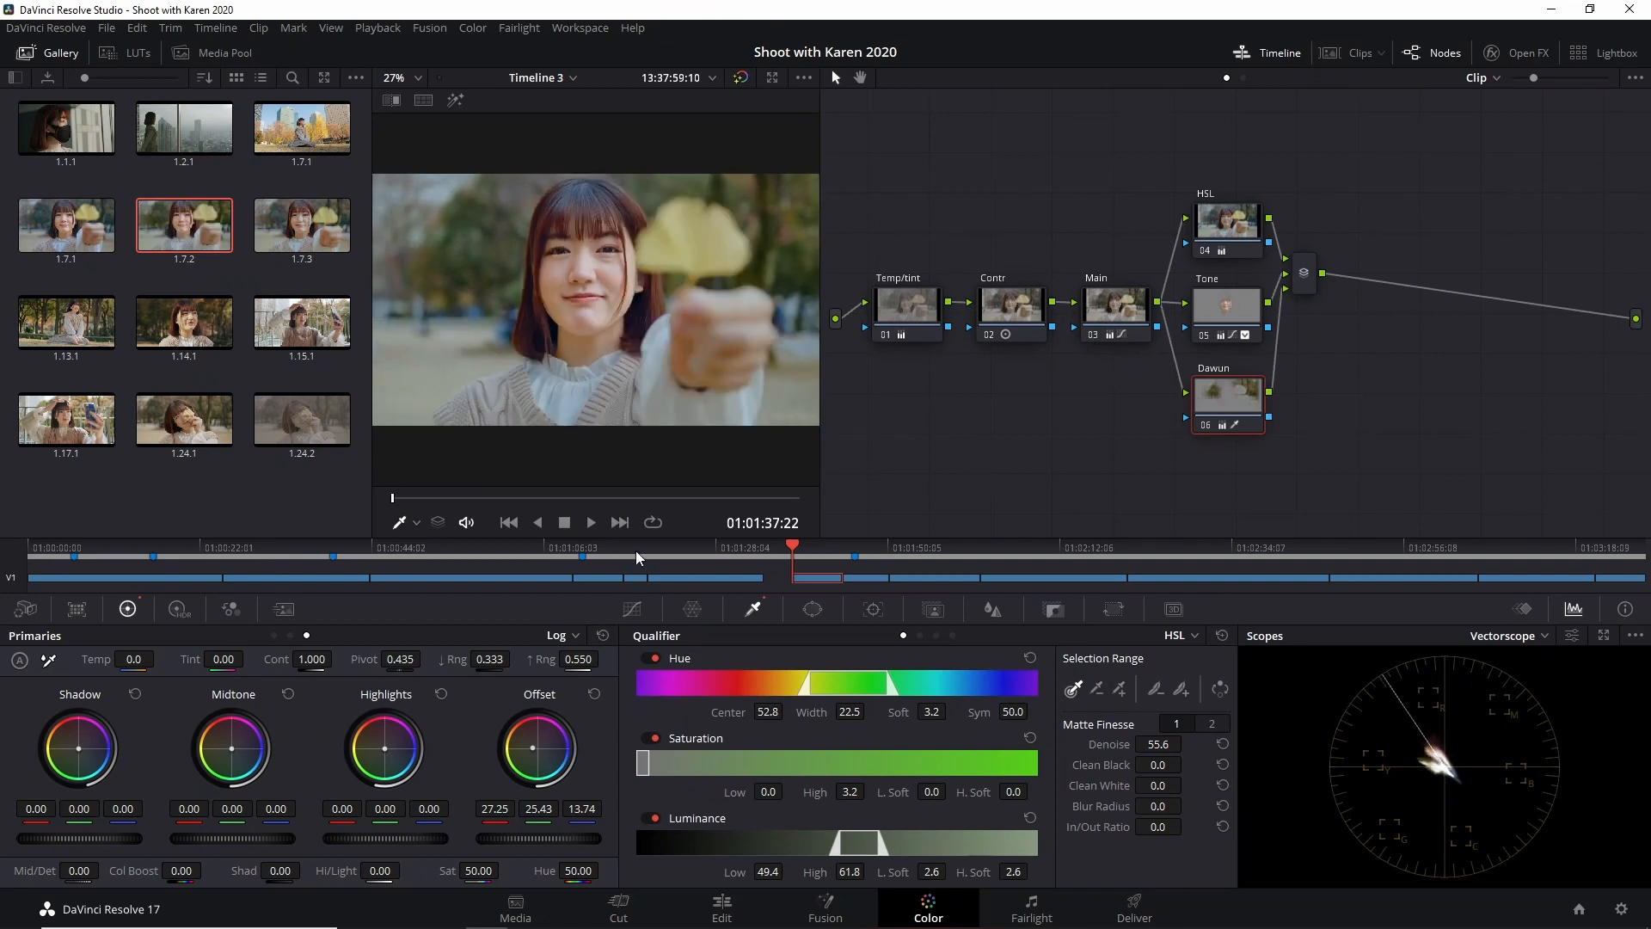
{"action": "left_click", "coordinate": [626, 528]}
{"action": "left_click", "coordinate": [622, 526]}
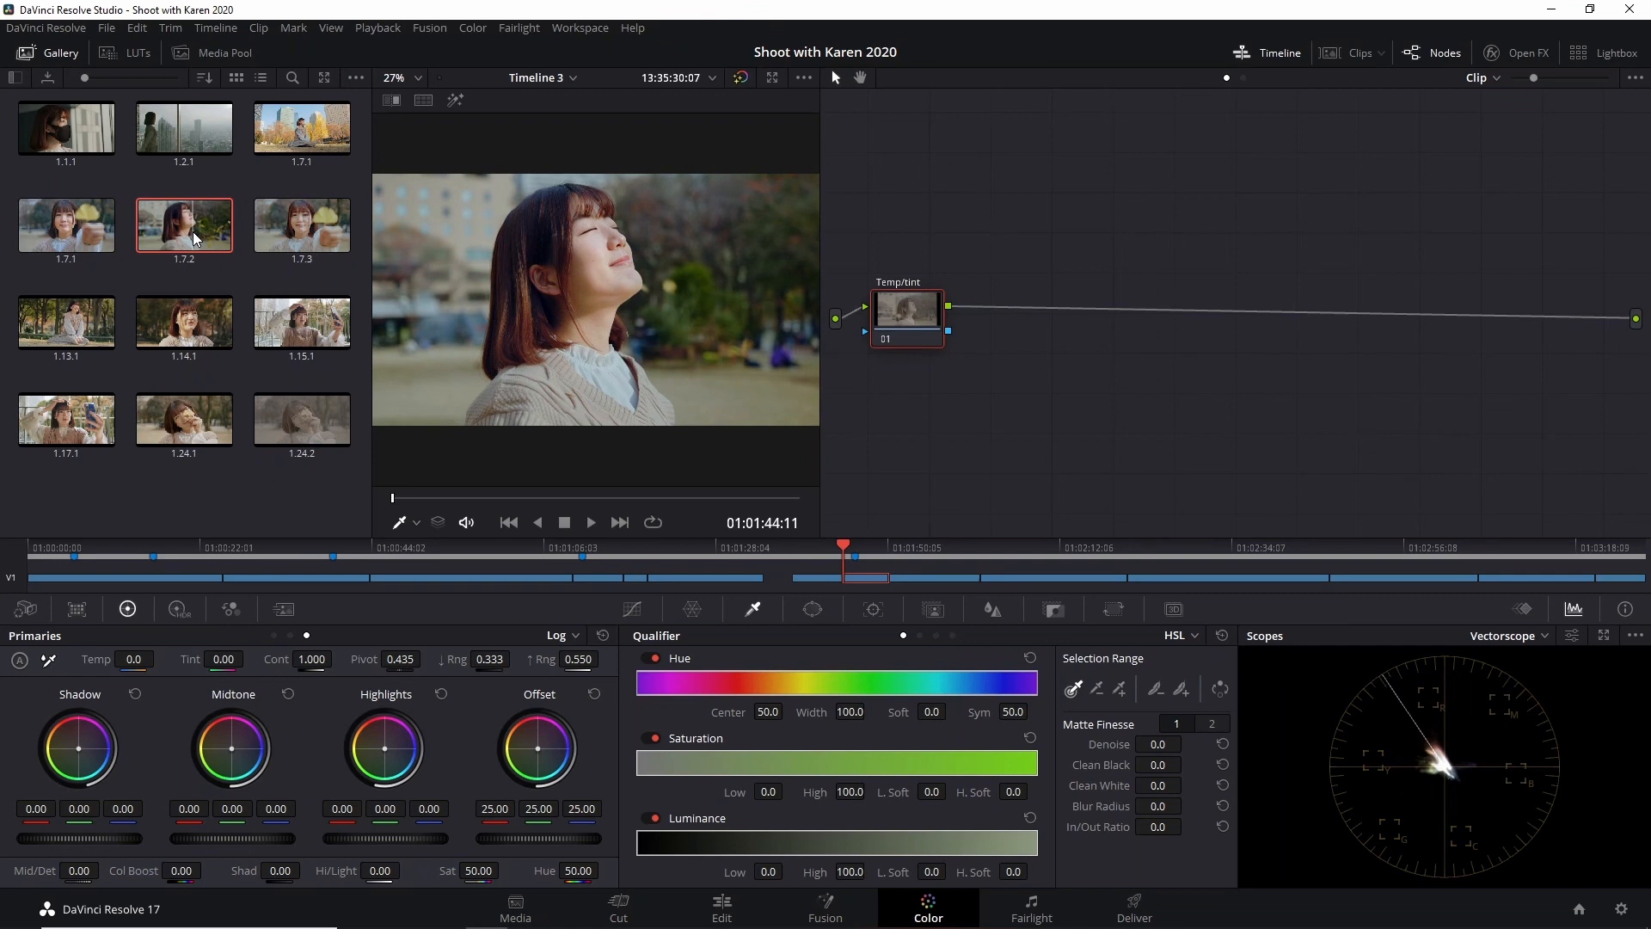
{"action": "right_click", "coordinate": [194, 239]}
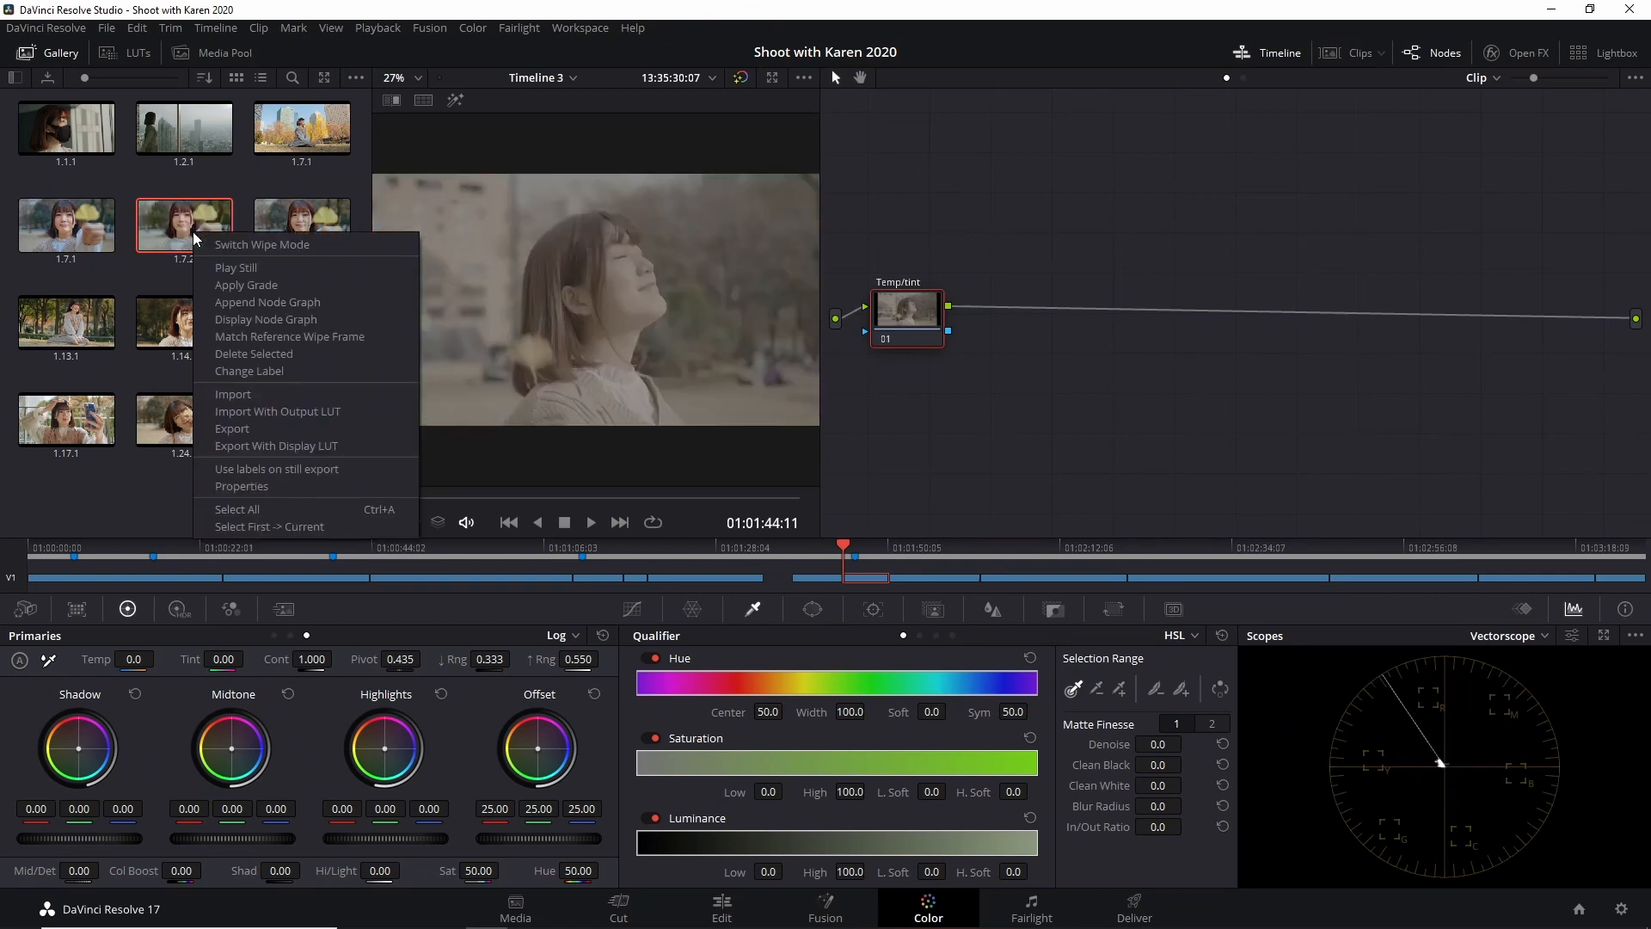
{"action": "left_click", "coordinate": [234, 283]}
{"action": "left_click", "coordinate": [50, 52]}
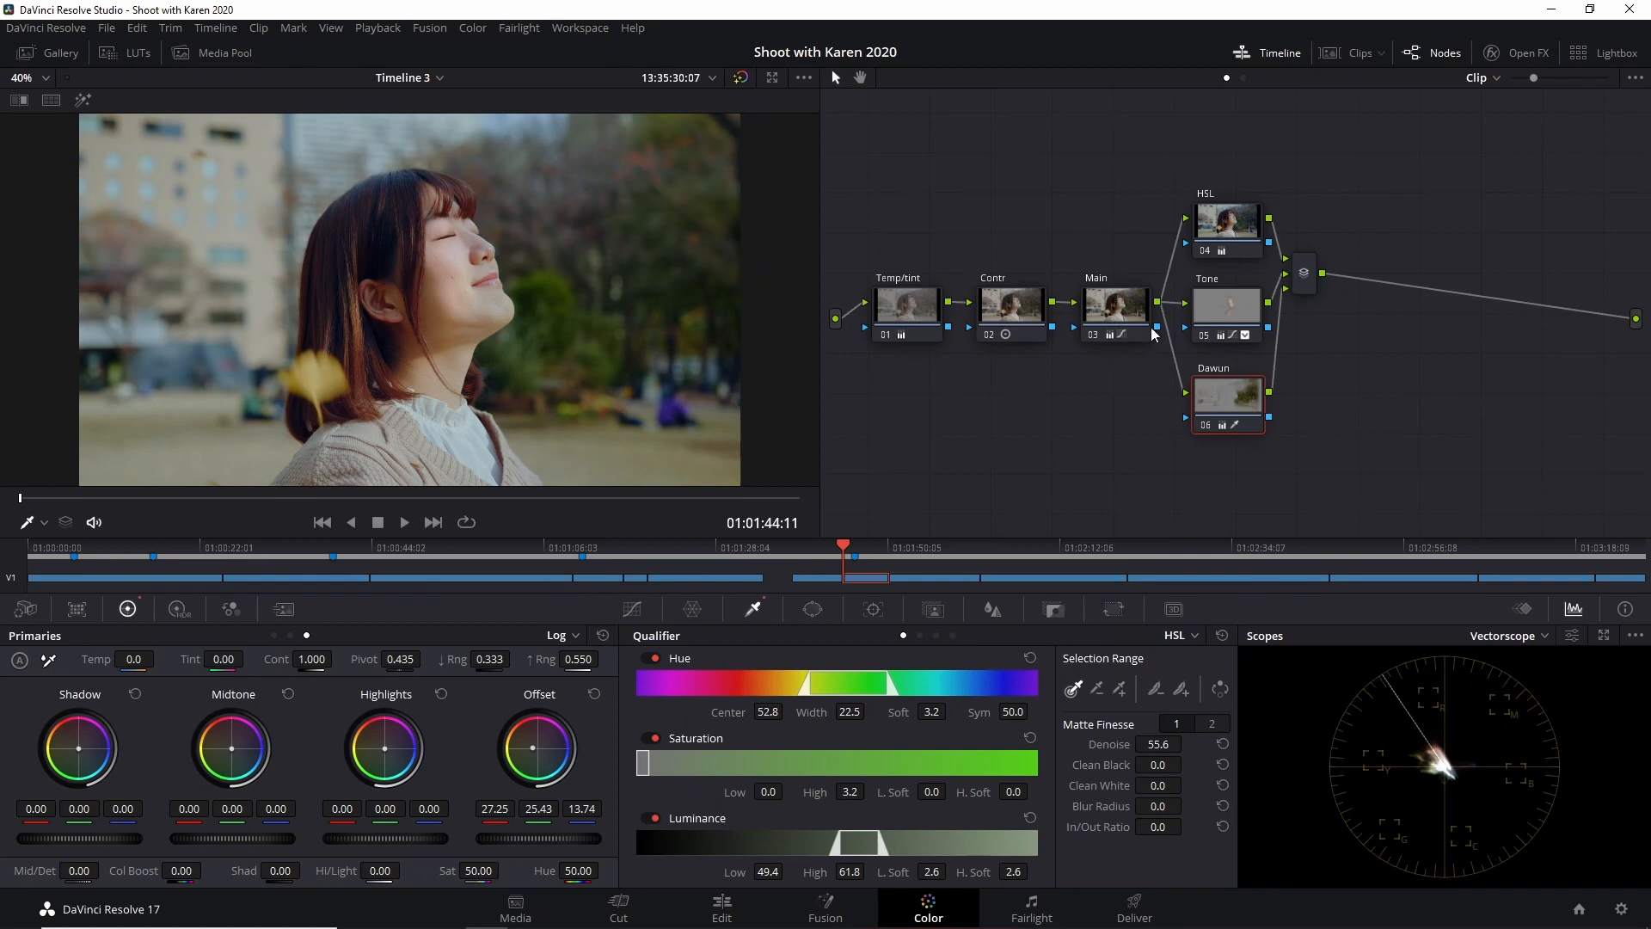
Set the contrast of this profile clip's Contr node to 1.406.
{"action": "left_click", "coordinate": [1028, 323]}
{"action": "mouse_move", "coordinate": [310, 661]}
{"action": "left_mouse_down"}
{"action": "mouse_move", "coordinate": [276, 661]}
{"action": "mouse_move", "coordinate": [326, 661]}
{"action": "left_mouse_up"}
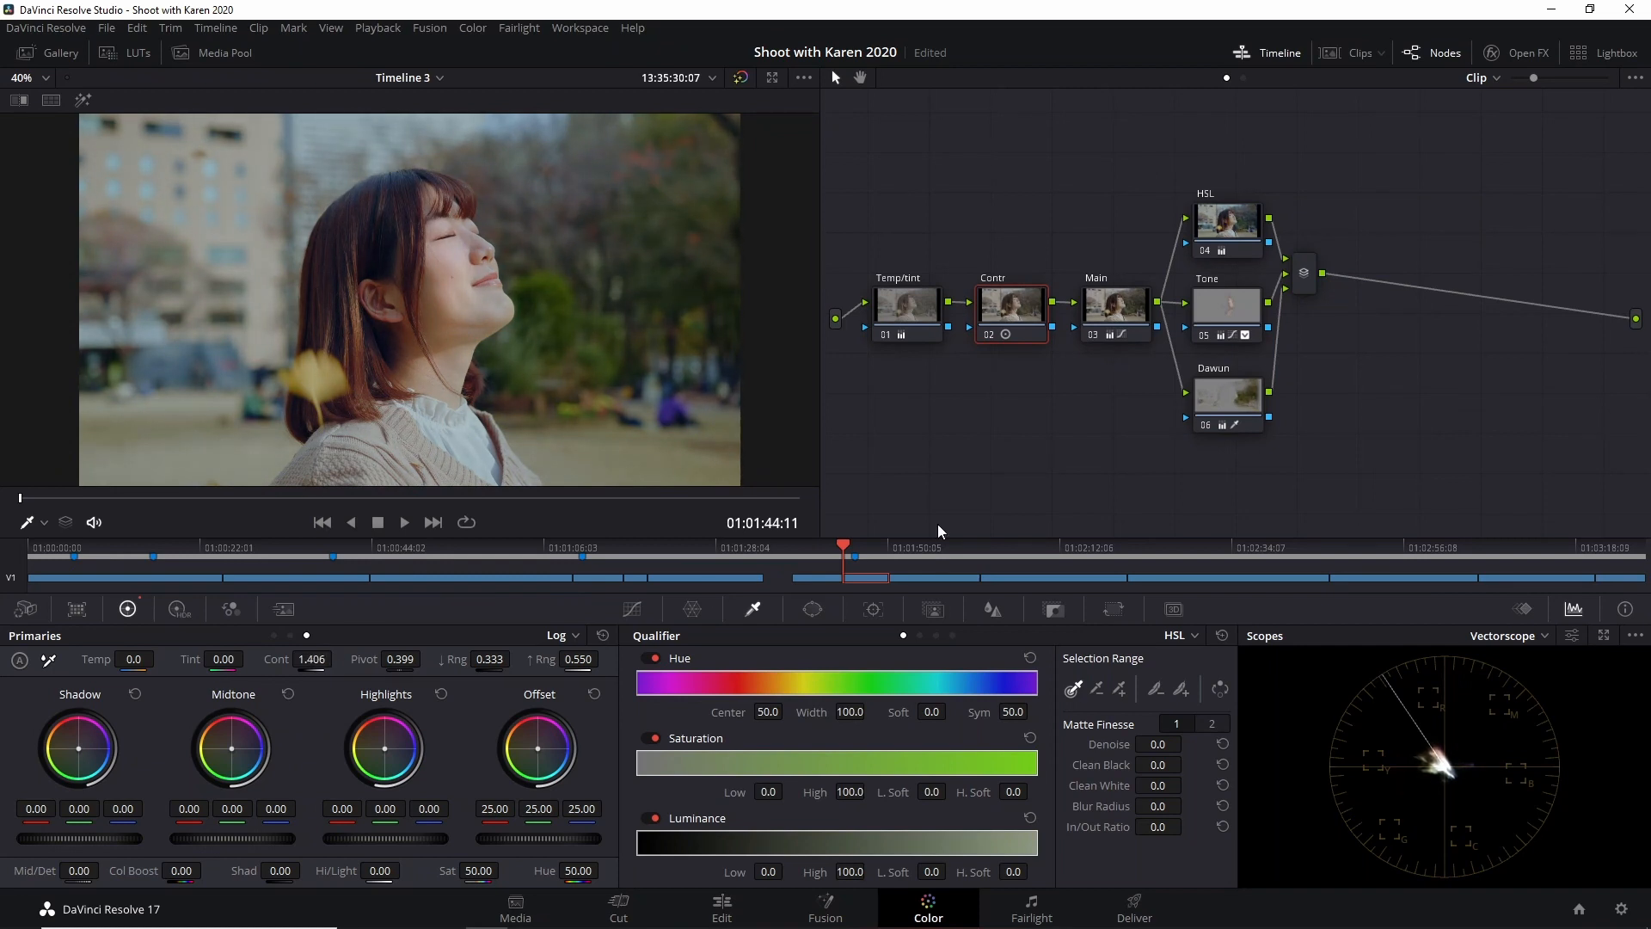
Fit the Tone node's circular window over the woman's face in profile, at pan 50.92, tilt 51.23 and rotation -15.86.
{"action": "left_click", "coordinate": [1251, 311]}
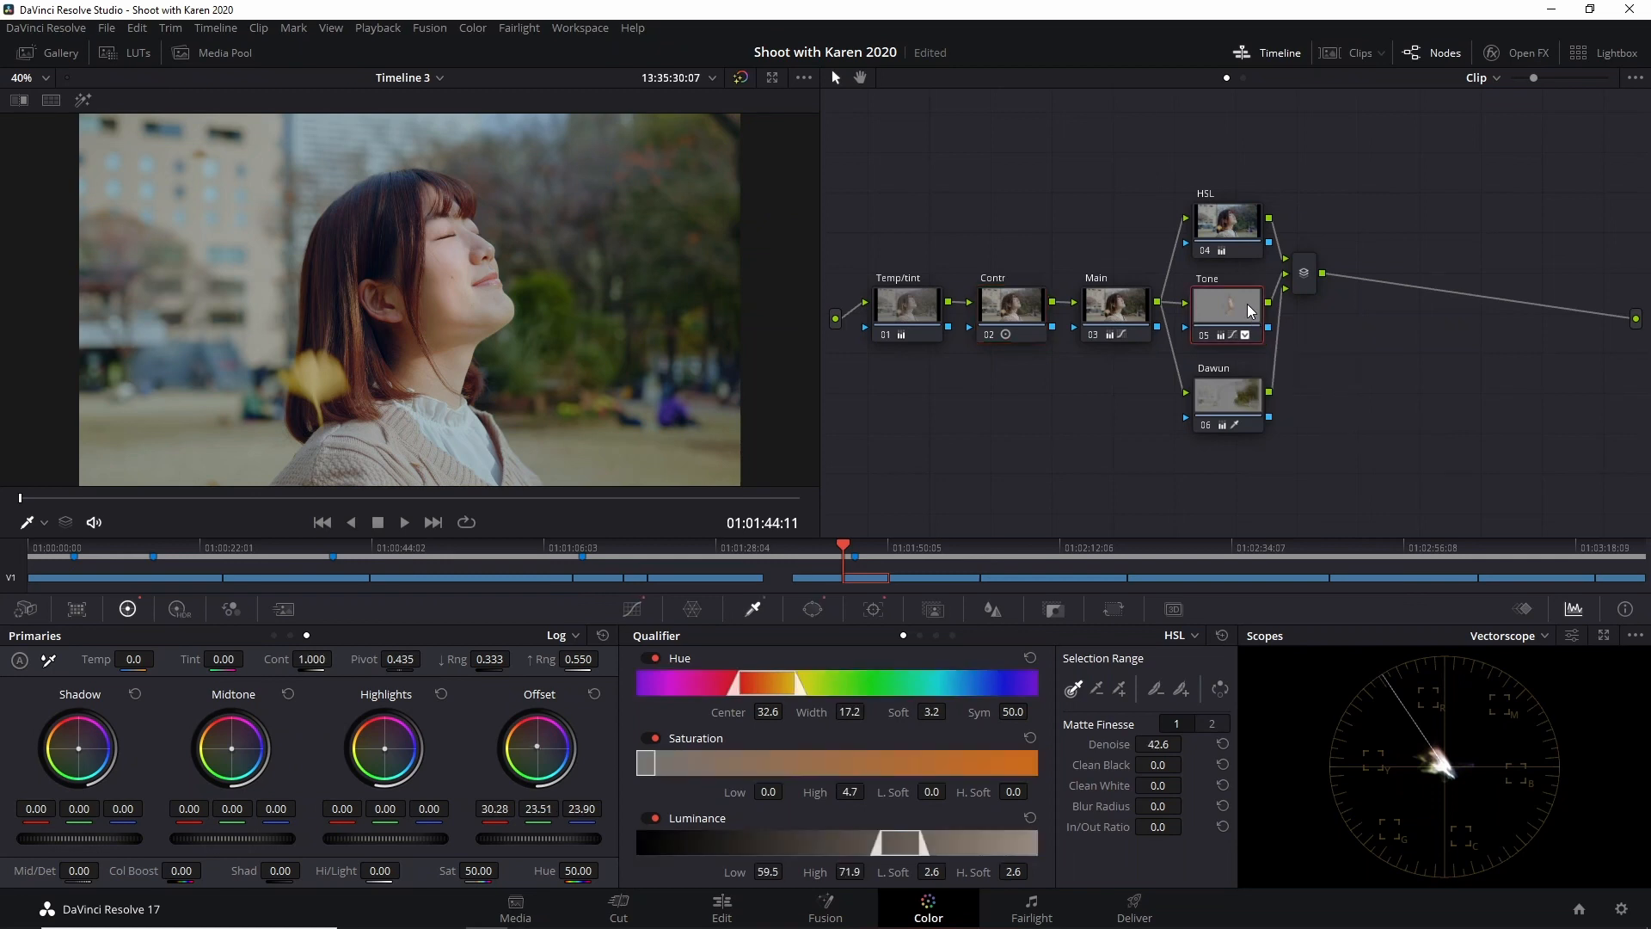
{"action": "left_click", "coordinate": [815, 612]}
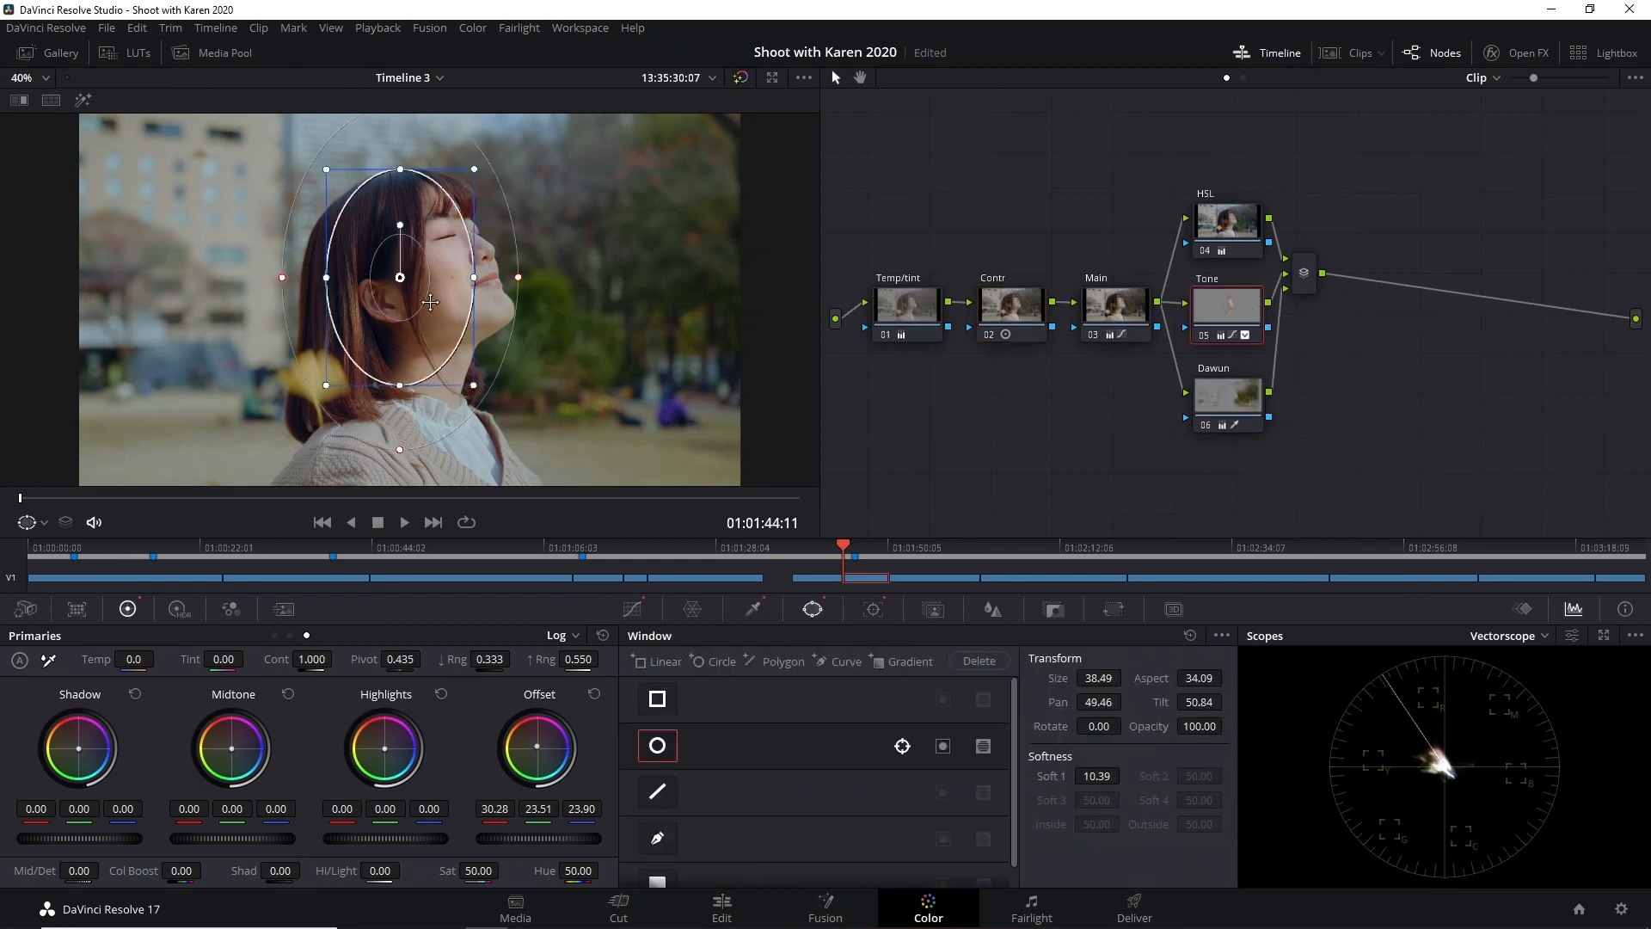
{"action": "left_click_drag", "start_coordinate": [430, 309], "coordinate": [479, 308]}
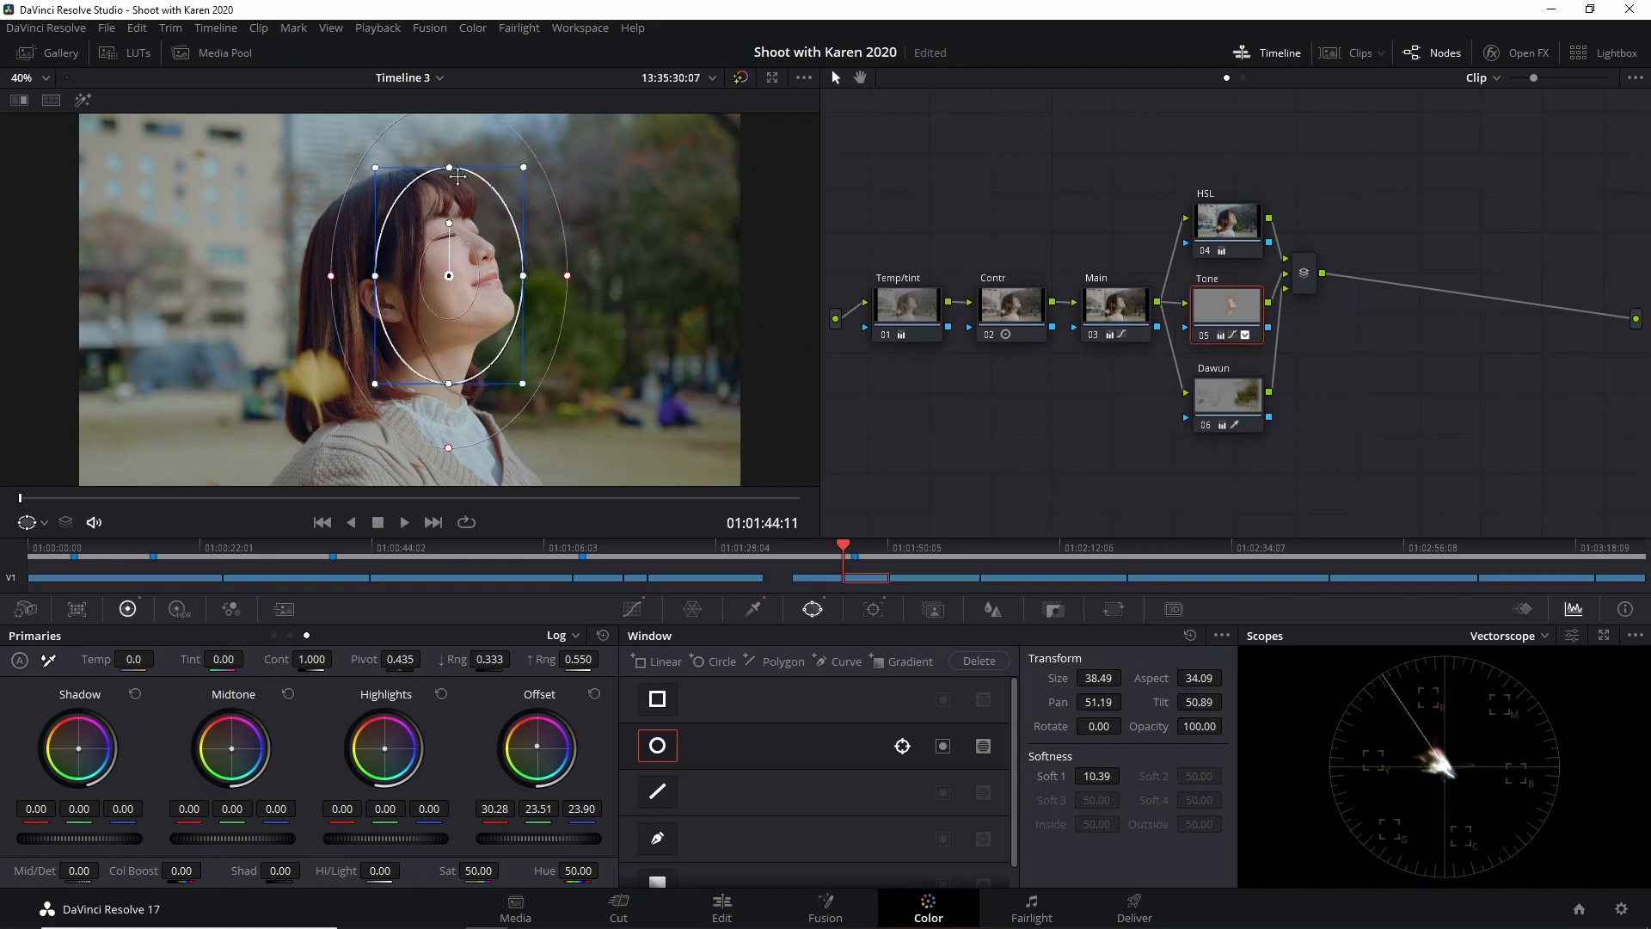
{"action": "left_click_drag", "start_coordinate": [449, 223], "coordinate": [430, 226]}
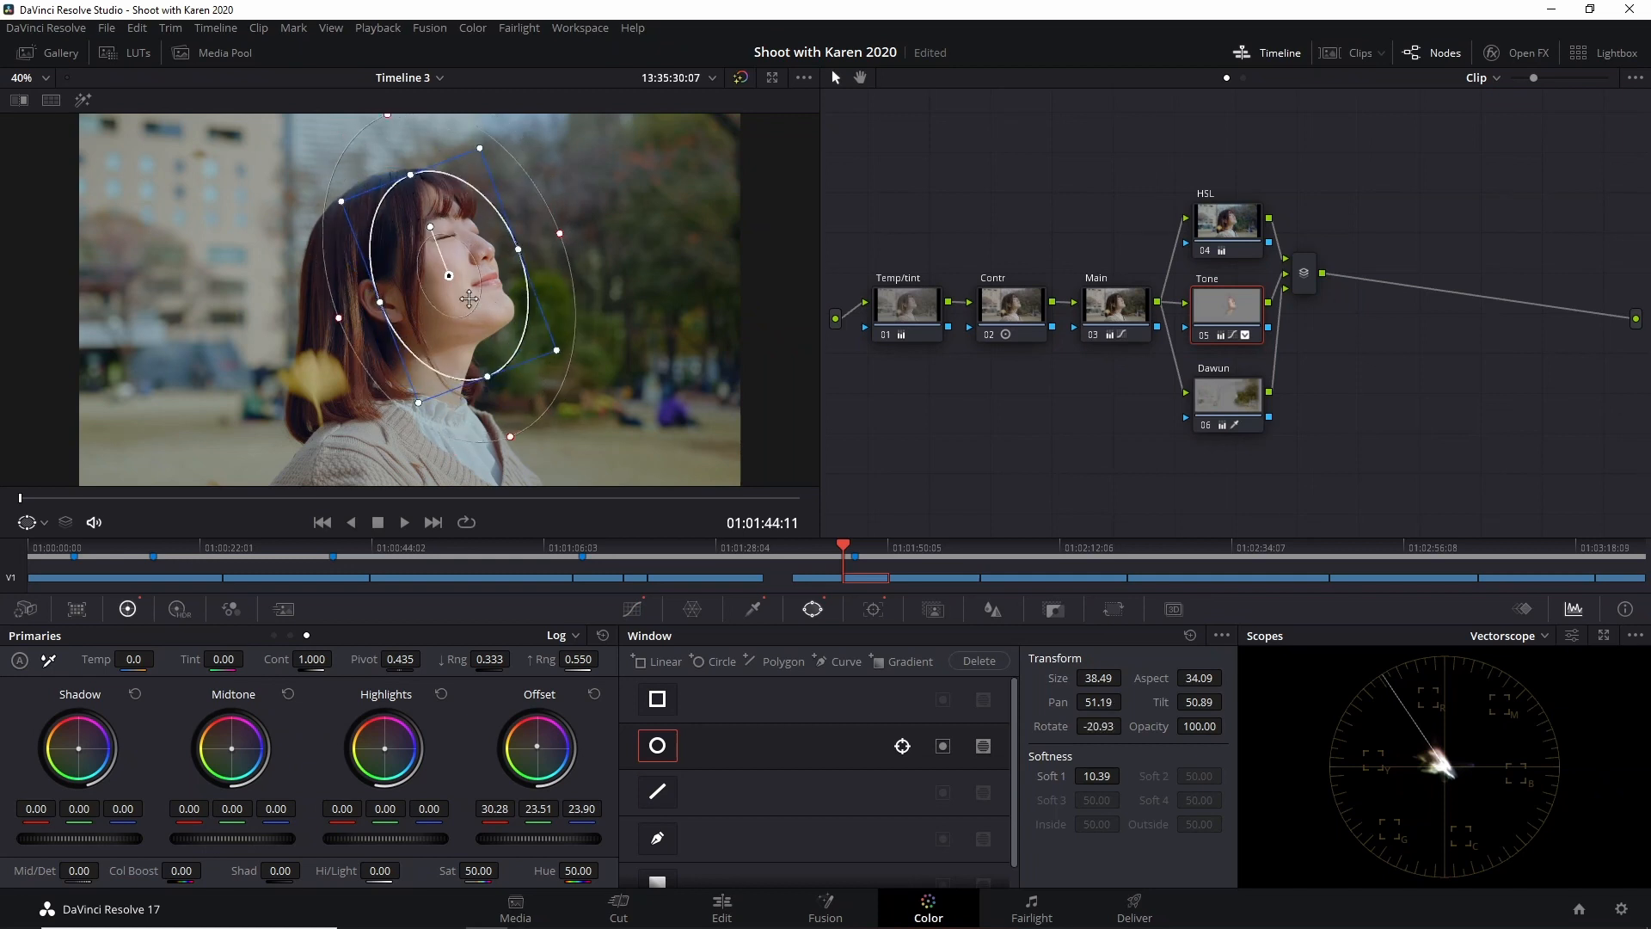
{"action": "left_click_drag", "start_coordinate": [469, 298], "coordinate": [466, 287]}
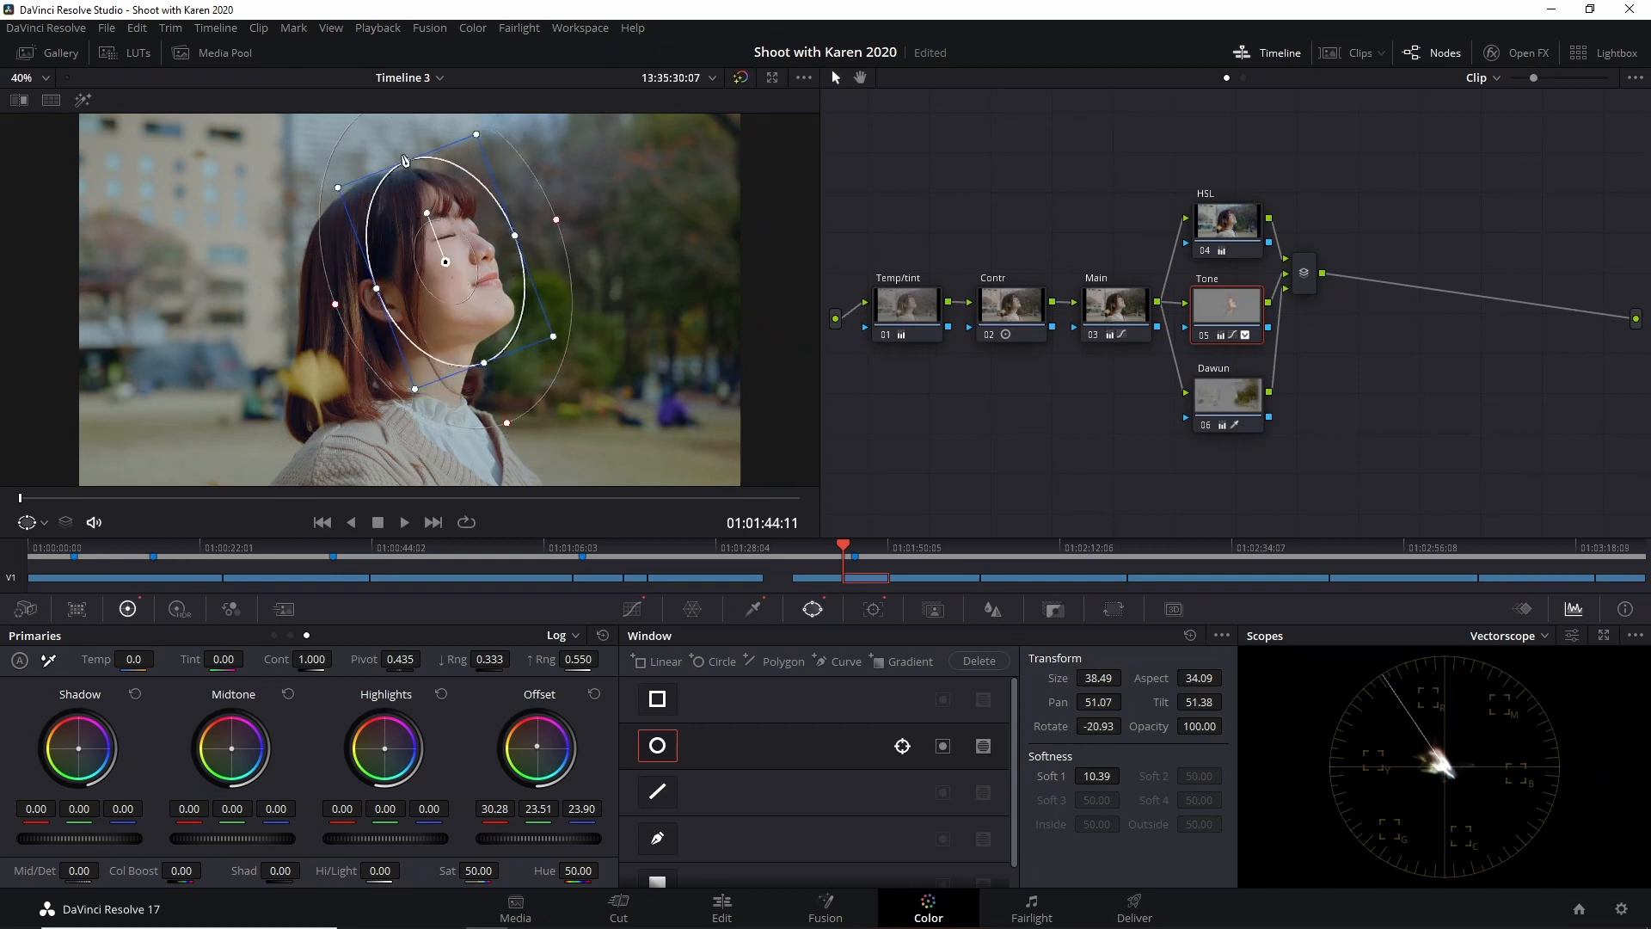
{"action": "left_click_drag", "start_coordinate": [426, 214], "coordinate": [432, 213]}
{"action": "left_click_drag", "start_coordinate": [500, 314], "coordinate": [536, 346]}
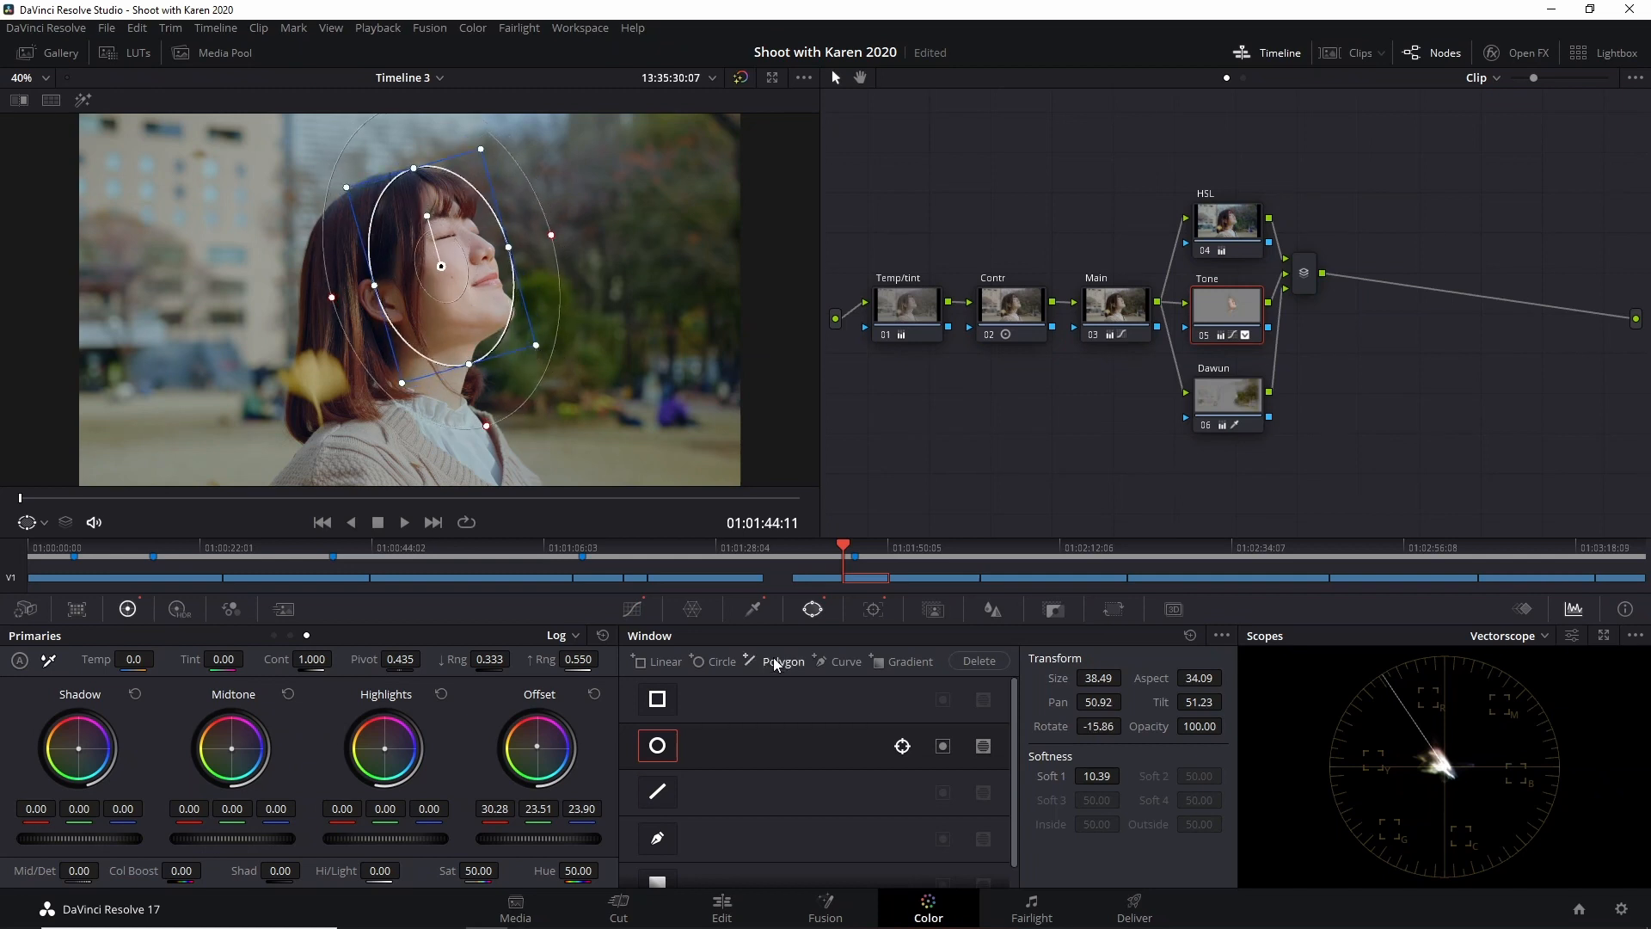
Track the Tone node's face window forward from the clip's first frame.
{"action": "left_click", "coordinate": [881, 616]}
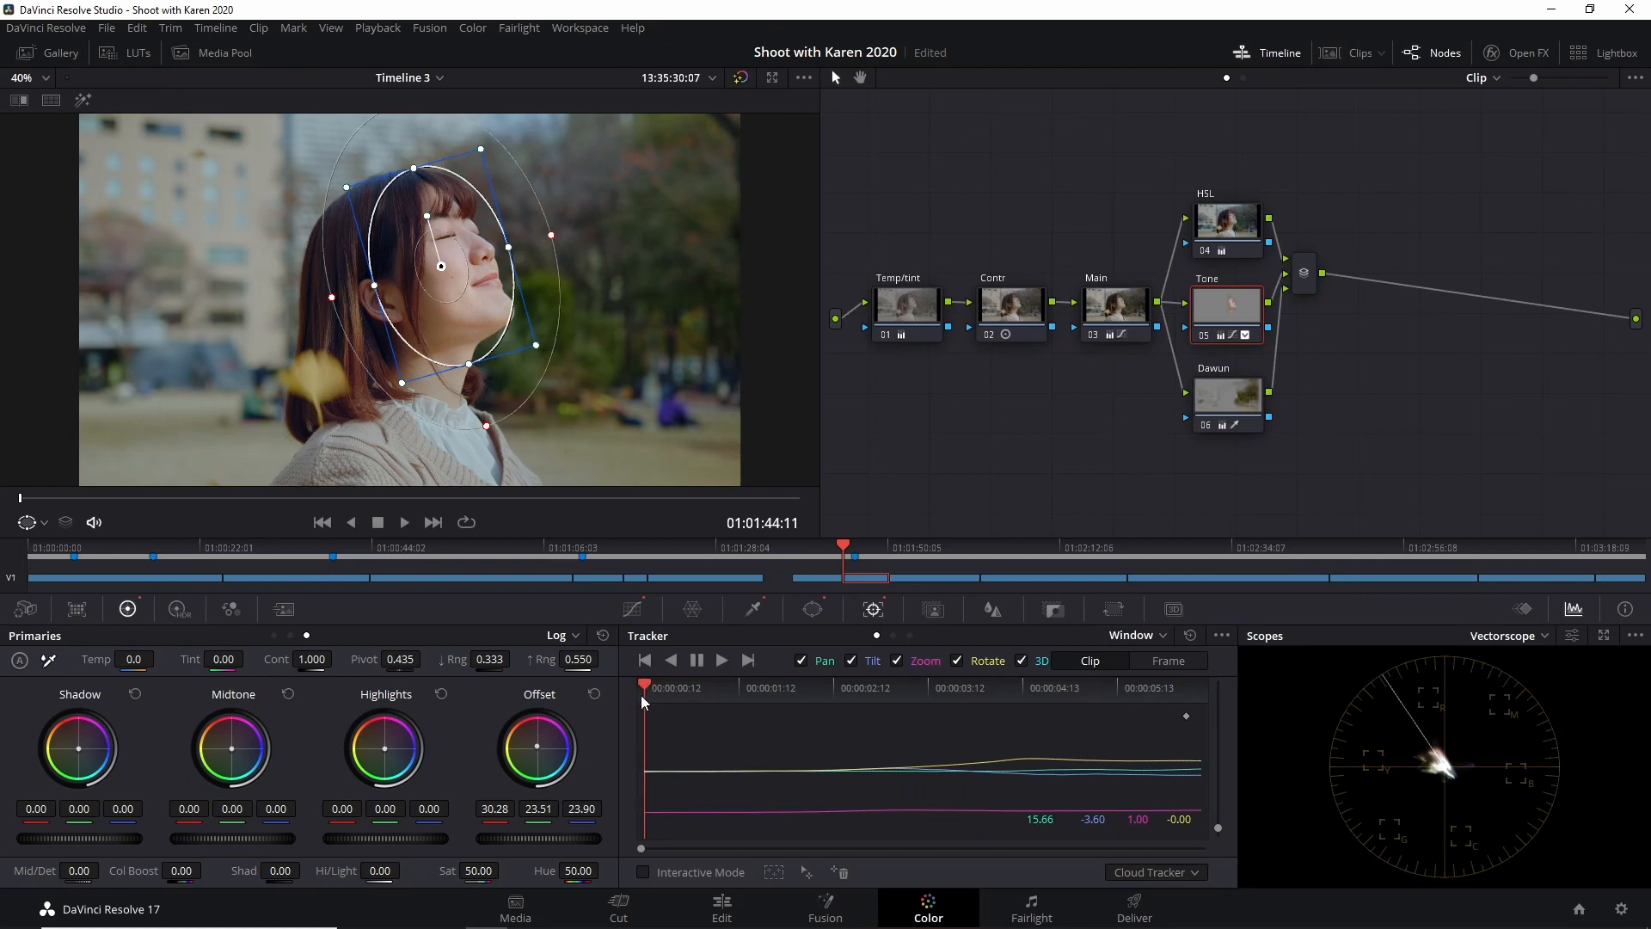
{"action": "left_click", "coordinate": [722, 662]}
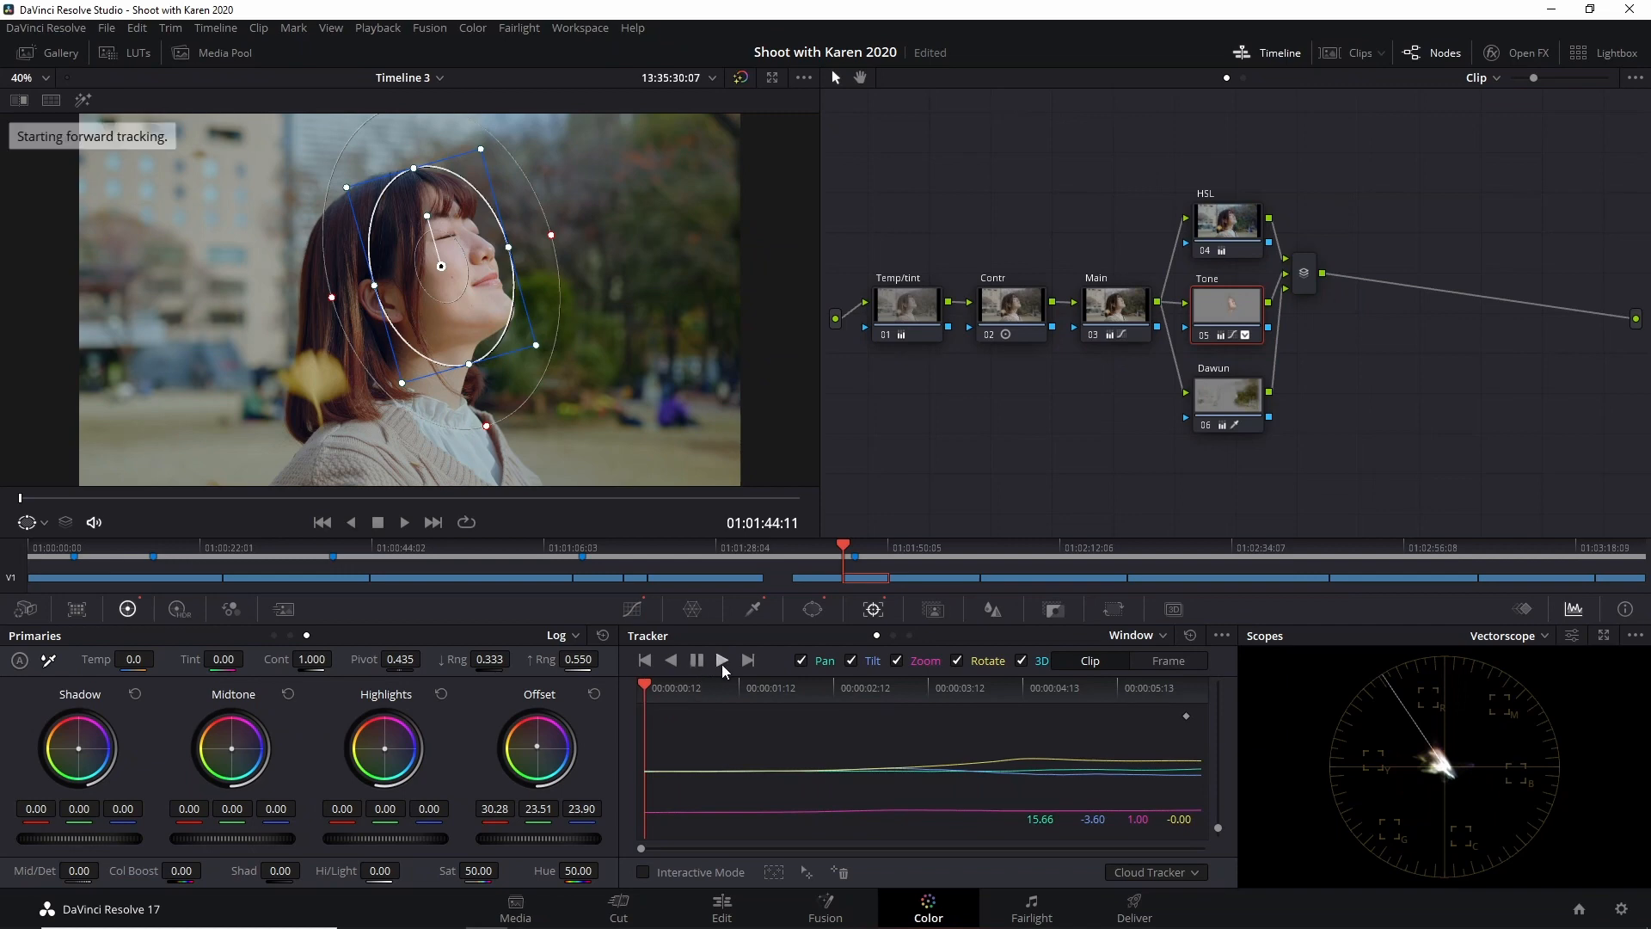